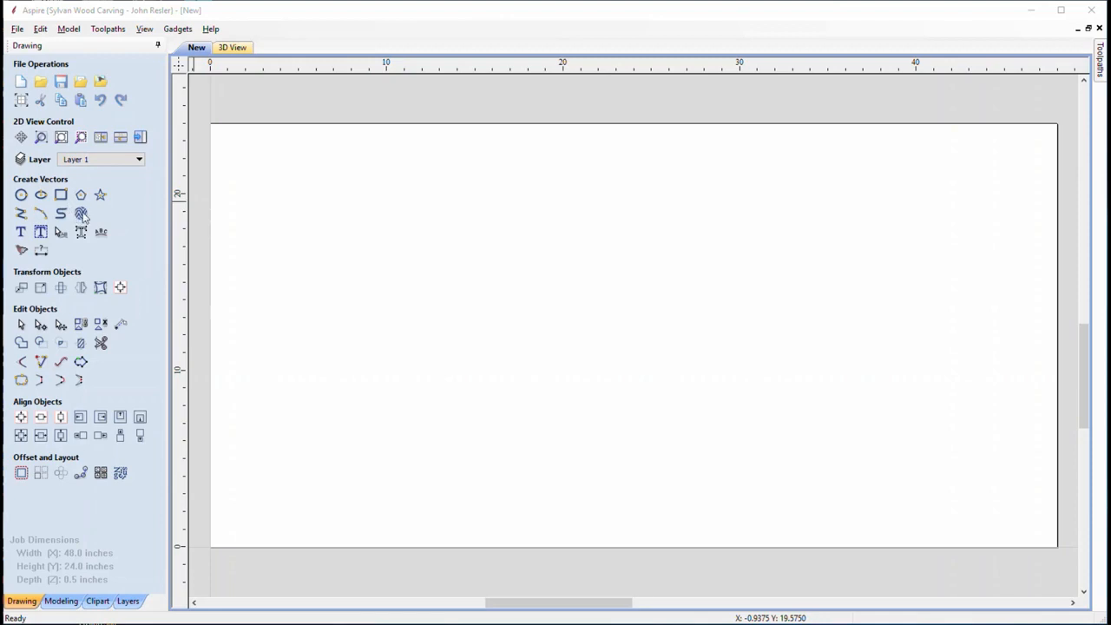
# Start a vector texture with angle 0° and 0.25 inch maximum spacing
pyautogui.click(81, 214)
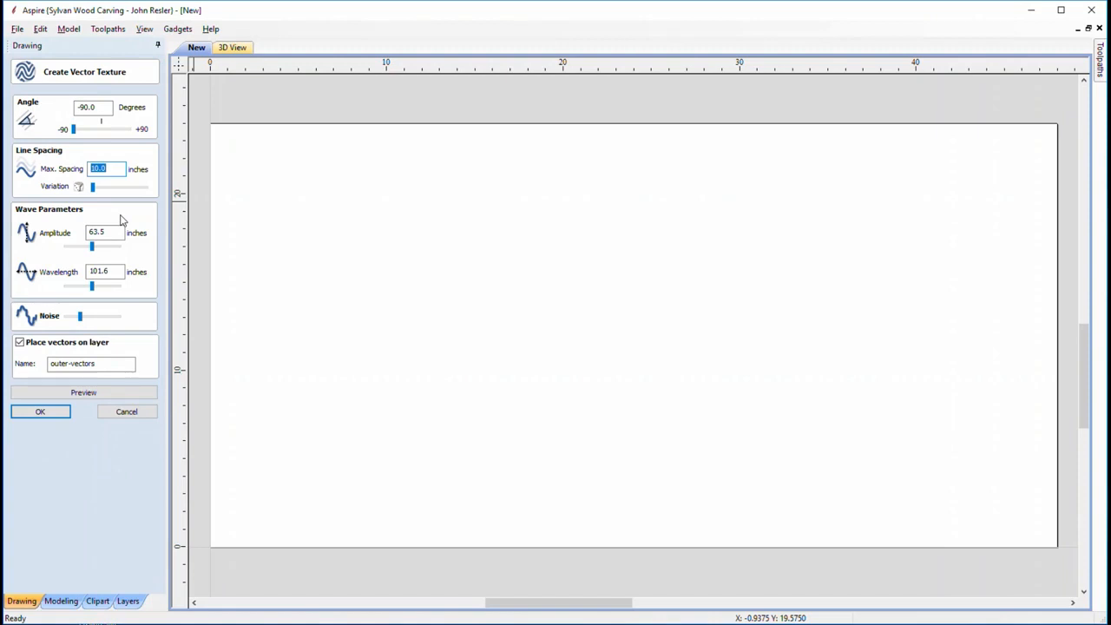
pyautogui.doubleClick(101, 109)
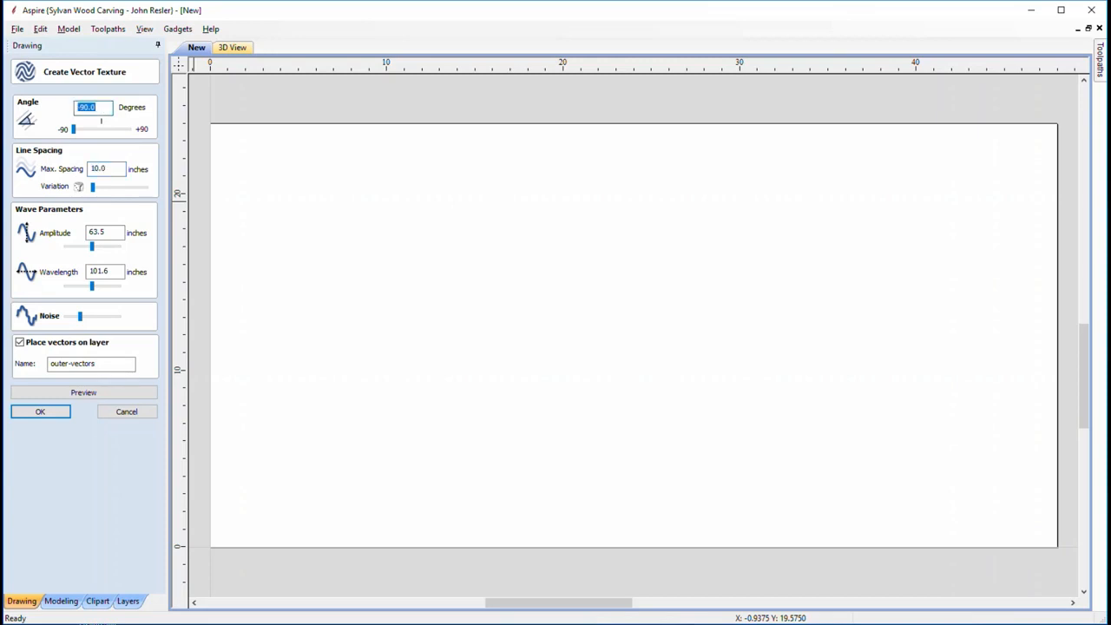
pyautogui.write('0')
pyautogui.doubleClick(114, 170)
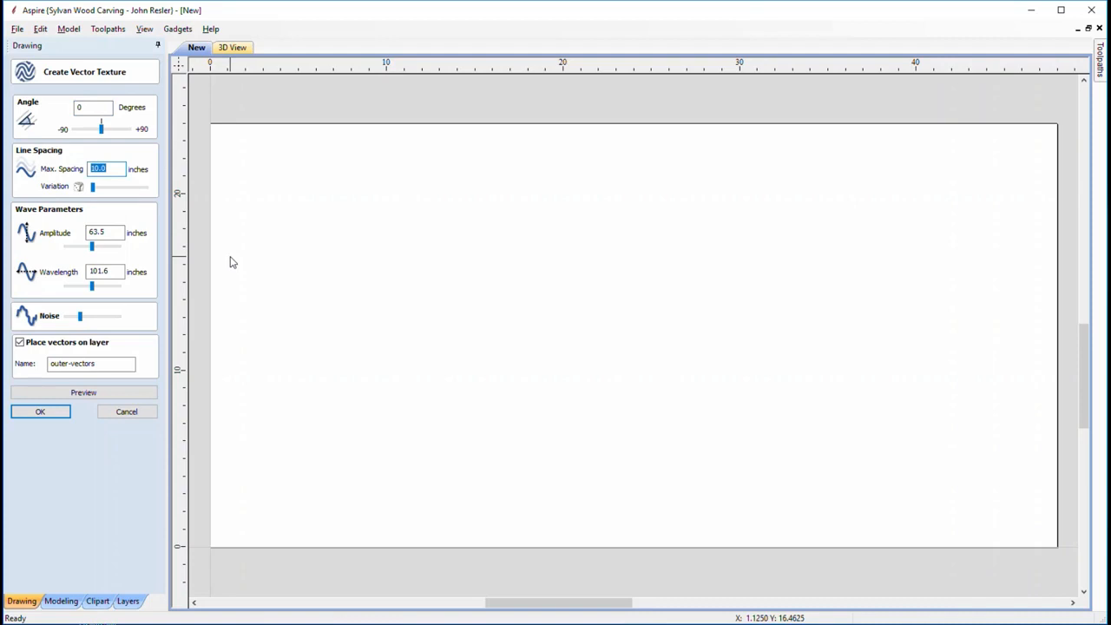
pyautogui.write('0')
pyautogui.write('.75')
pyautogui.press('BackSpace')
pyautogui.press('BackSpace')
pyautogui.write('255')
pyautogui.press('BackSpace')
pyautogui.press('BackSpace')
pyautogui.write('5')
pyautogui.press('Tab')
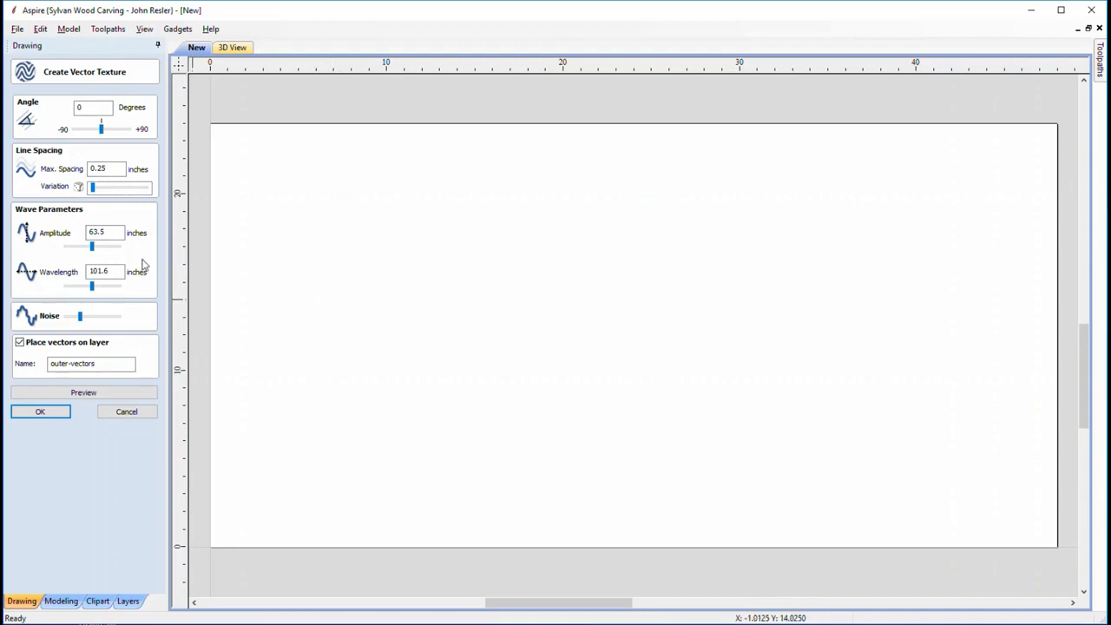
# Set the wave amplitude to 1.5 inches and wavelength to 3.5 inches
pyautogui.doubleClick(106, 232)
pyautogui.write('1.5')
pyautogui.click(116, 271)
pyautogui.doubleClick(116, 271)
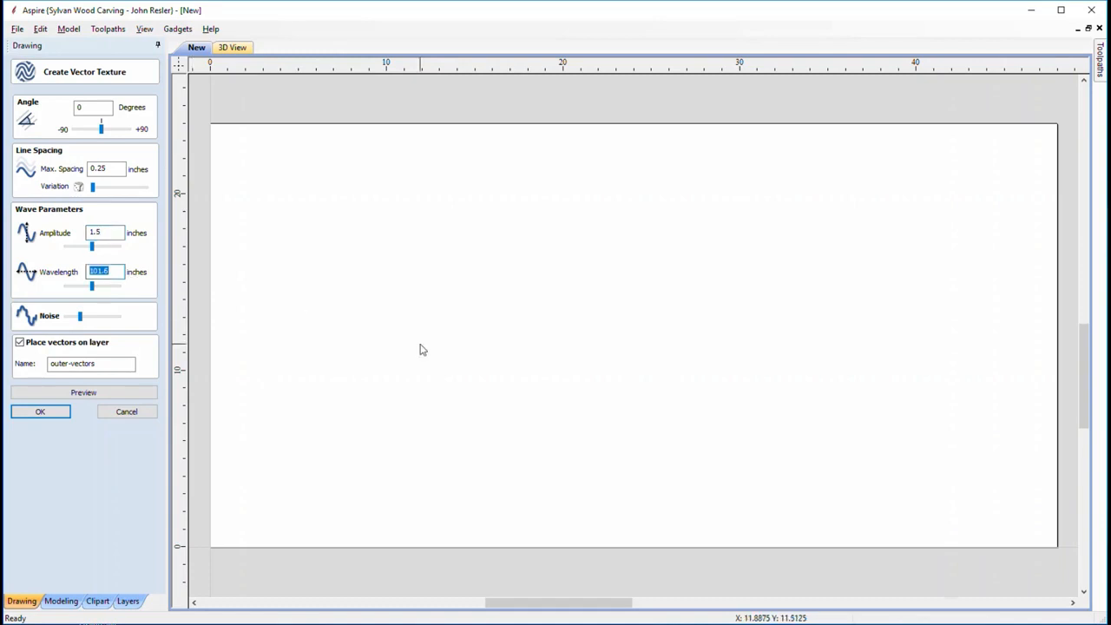
pyautogui.write('3.5')
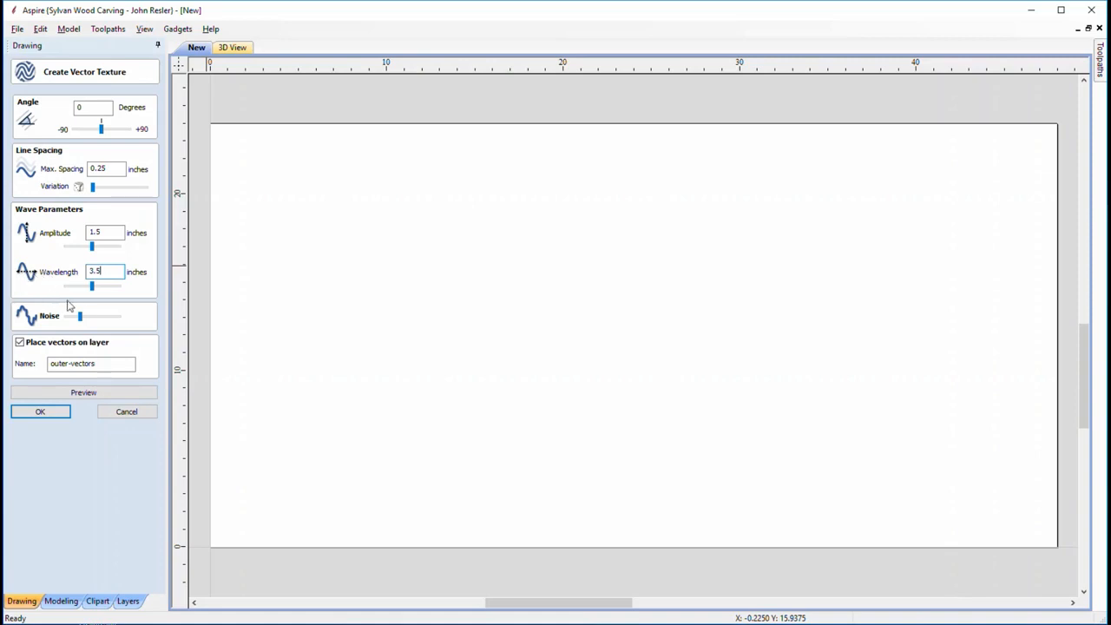
# Set the wave noise slider to the middle and preview the waves across the 48 × 24 inch panel
pyautogui.moveTo(82, 320)
pyautogui.mouseDown()
pyautogui.moveTo(119, 319)
pyautogui.moveTo(64, 320)
pyautogui.mouseUp()
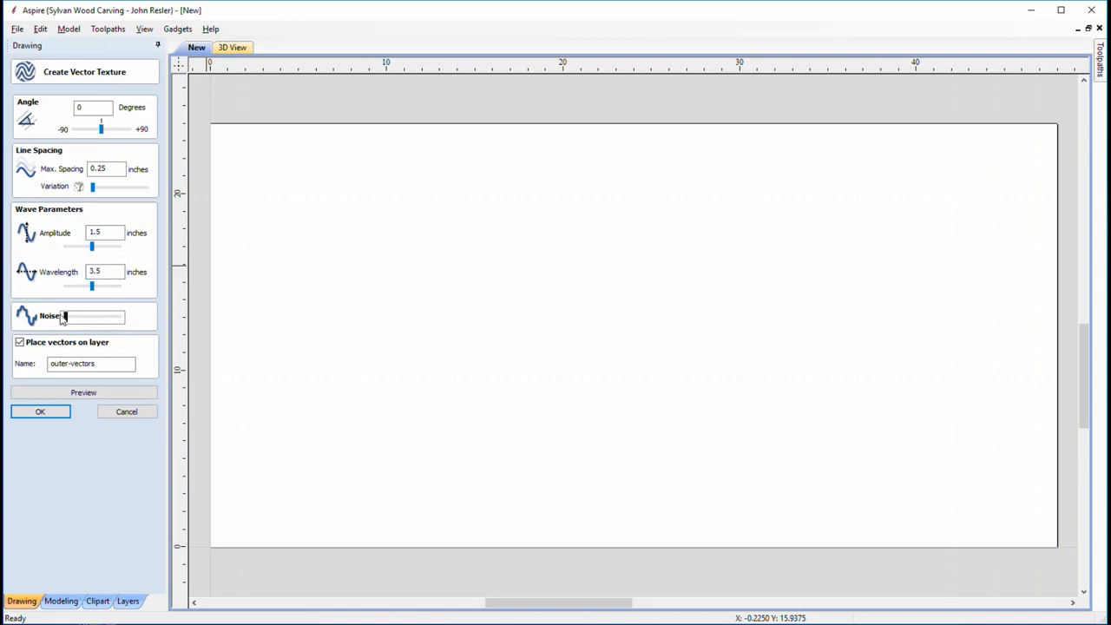
pyautogui.moveTo(63, 319); pyautogui.dragTo(102, 319)
pyautogui.doubleClick(101, 363)
pyautogui.click(124, 363)
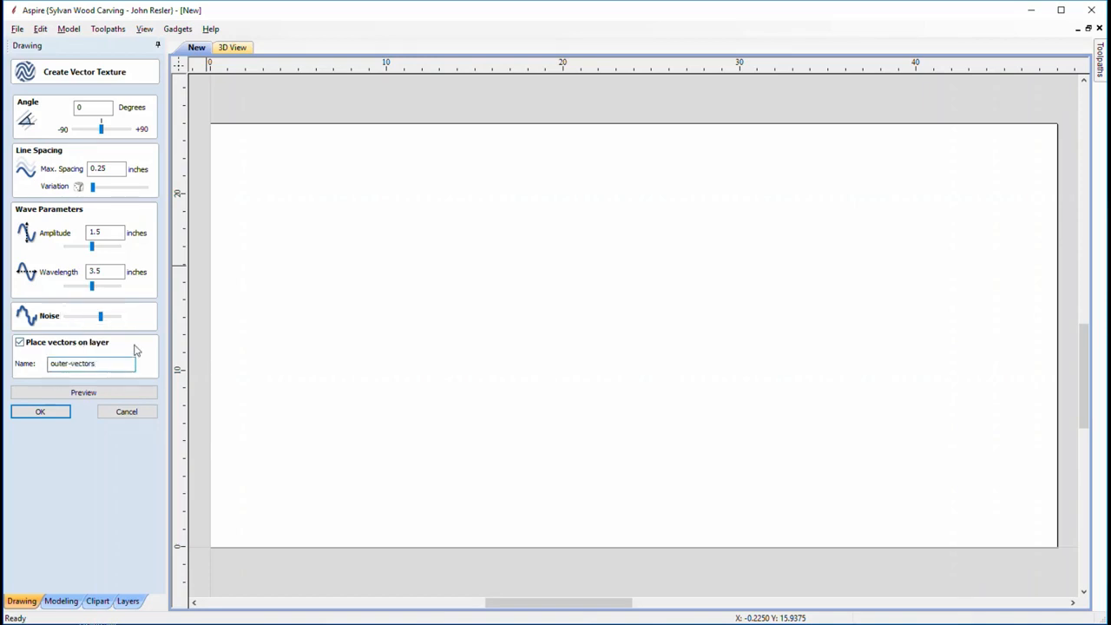
pyautogui.click(88, 395)
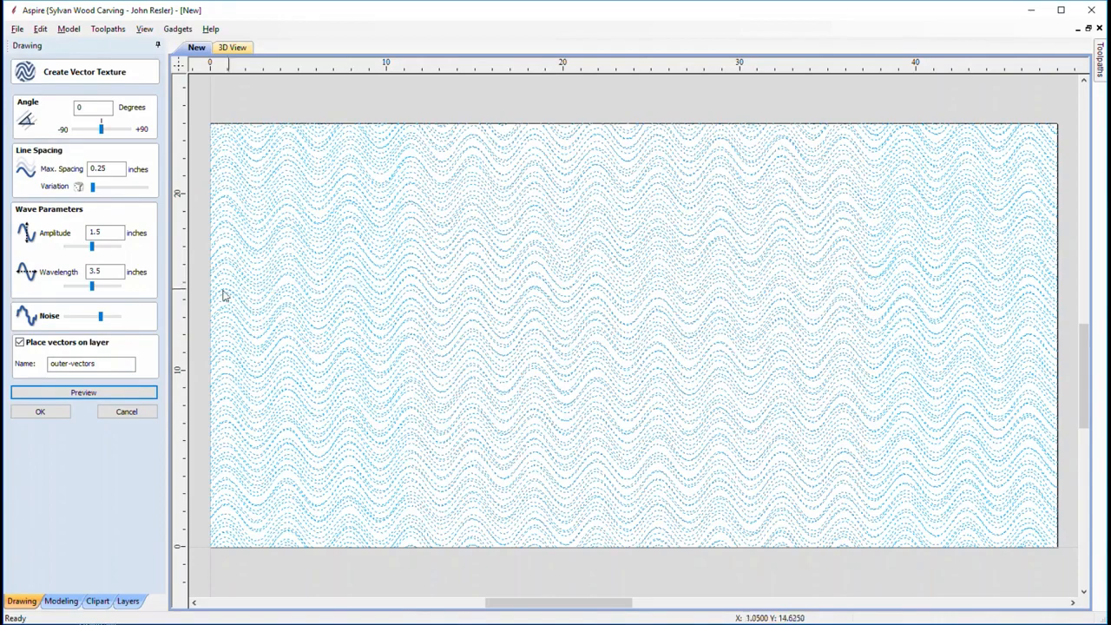
# Push noise fully right, re-preview, and zoom in on the jagged 0.25-inch-spaced wave lines
pyautogui.moveTo(101, 317); pyautogui.dragTo(135, 322)
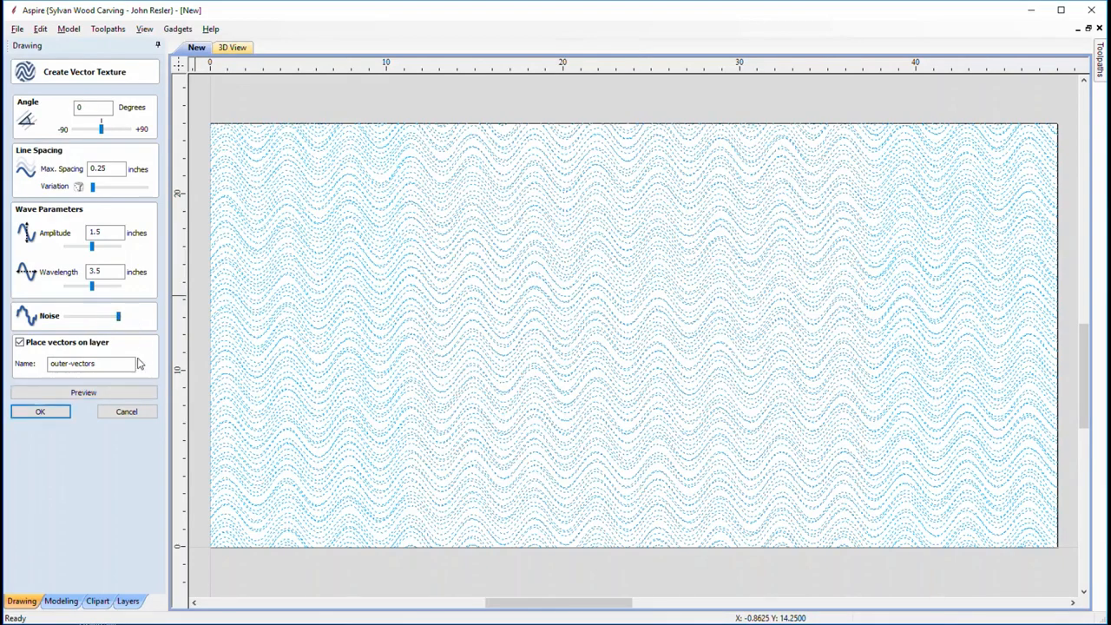
pyautogui.click(105, 393)
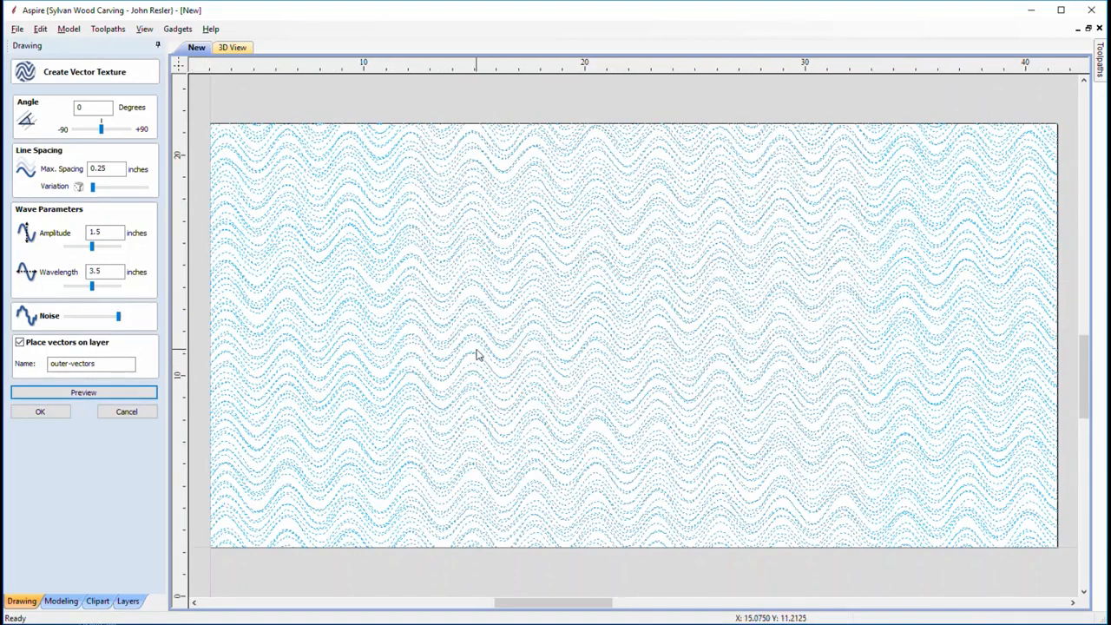
pyautogui.scroll(3, 478, 355)
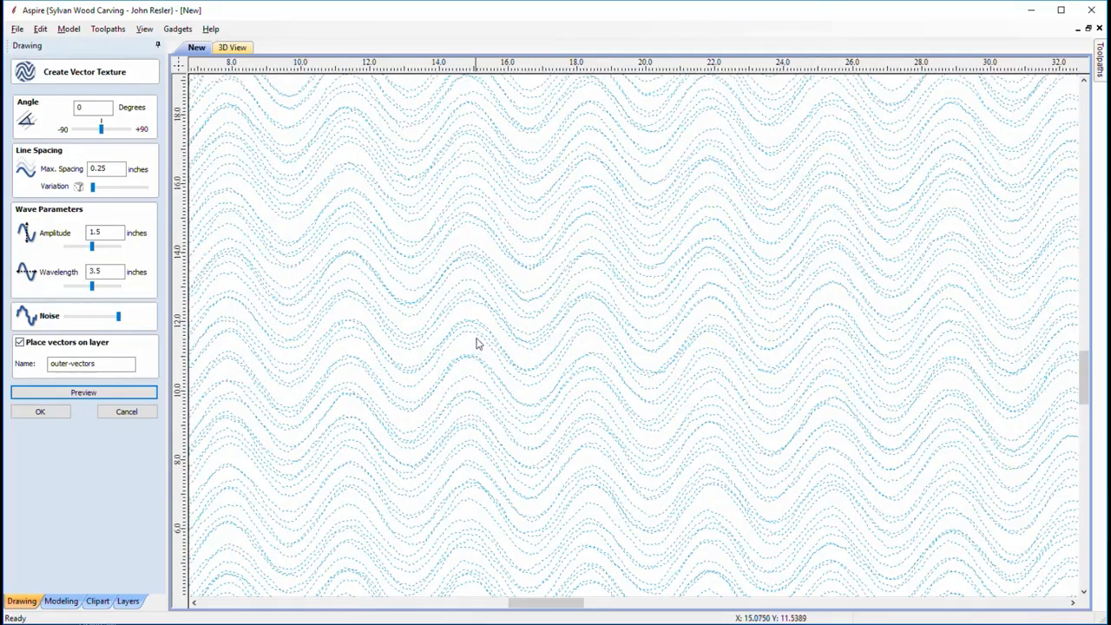
pyautogui.scroll(2, 483, 339)
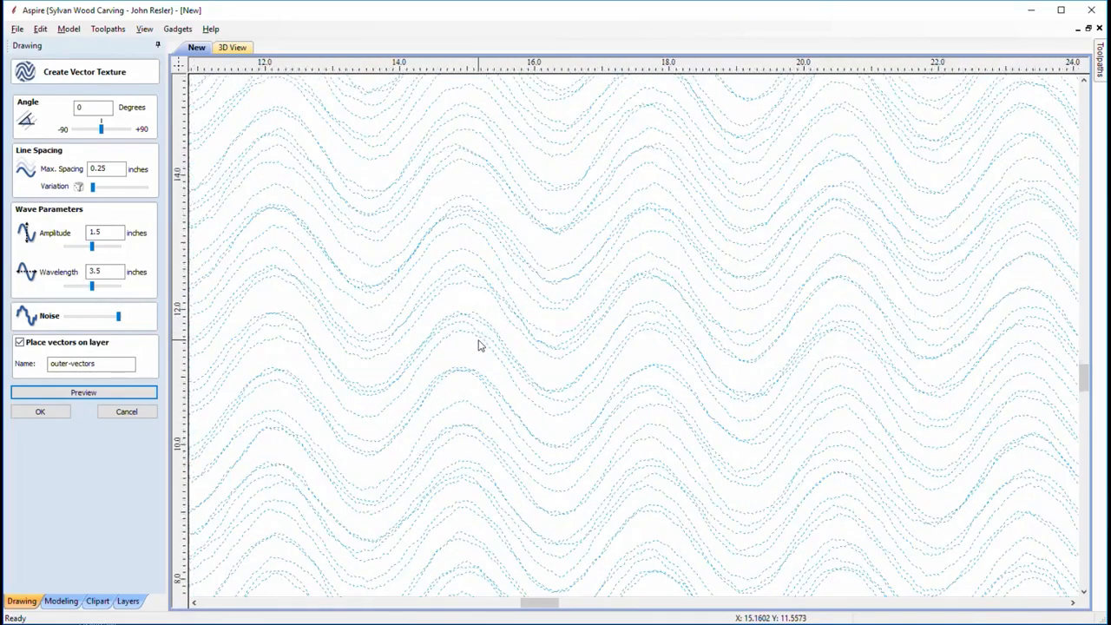
pyautogui.scroll(2, 479, 345)
pyautogui.scroll(2, 492, 340)
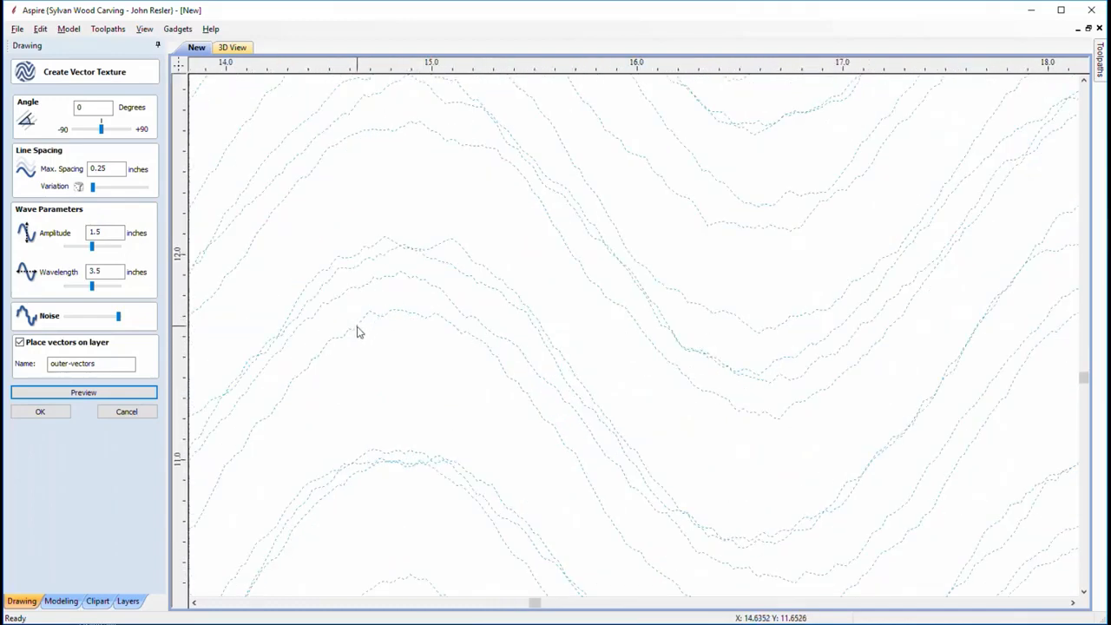
pyautogui.scroll(-2, 411, 356)
pyautogui.scroll(-4, 469, 349)
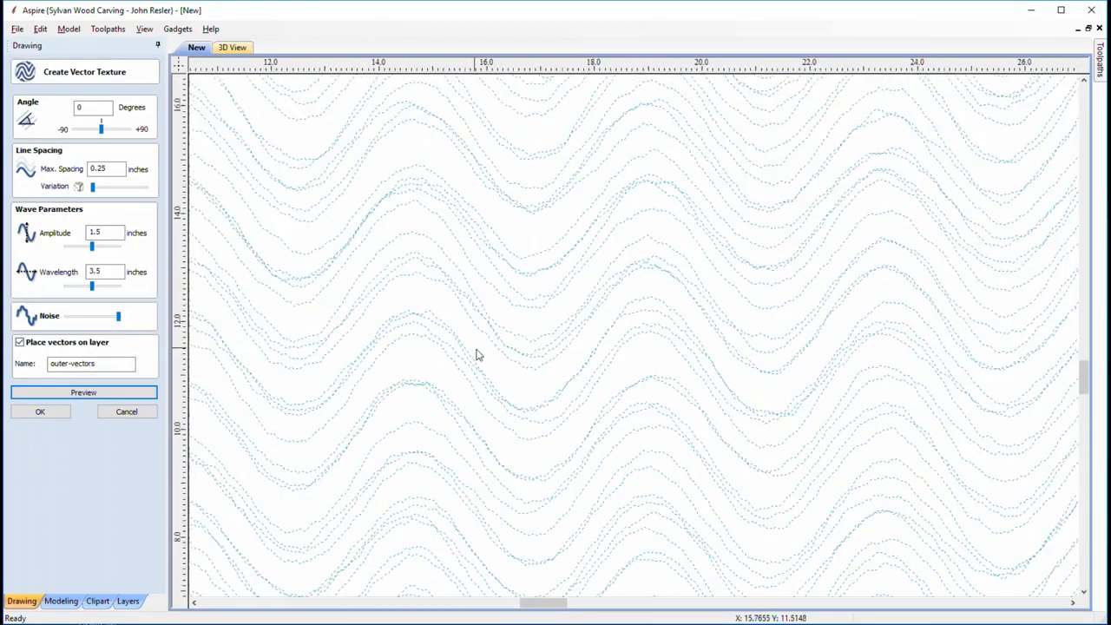
pyautogui.scroll(-2, 490, 359)
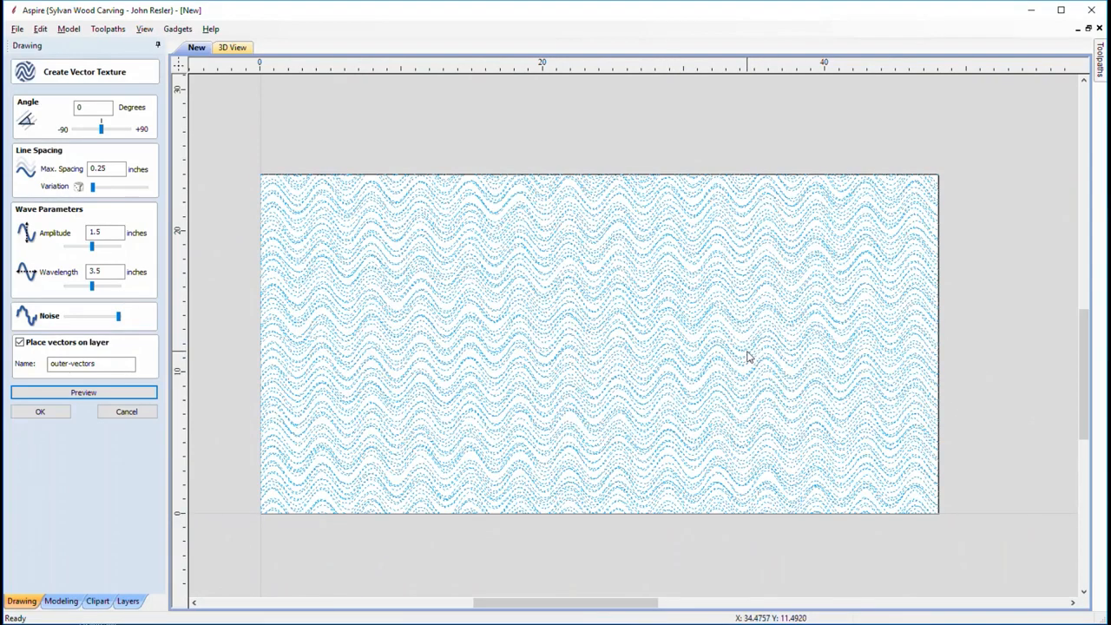
pyautogui.scroll(5, 535, 432)
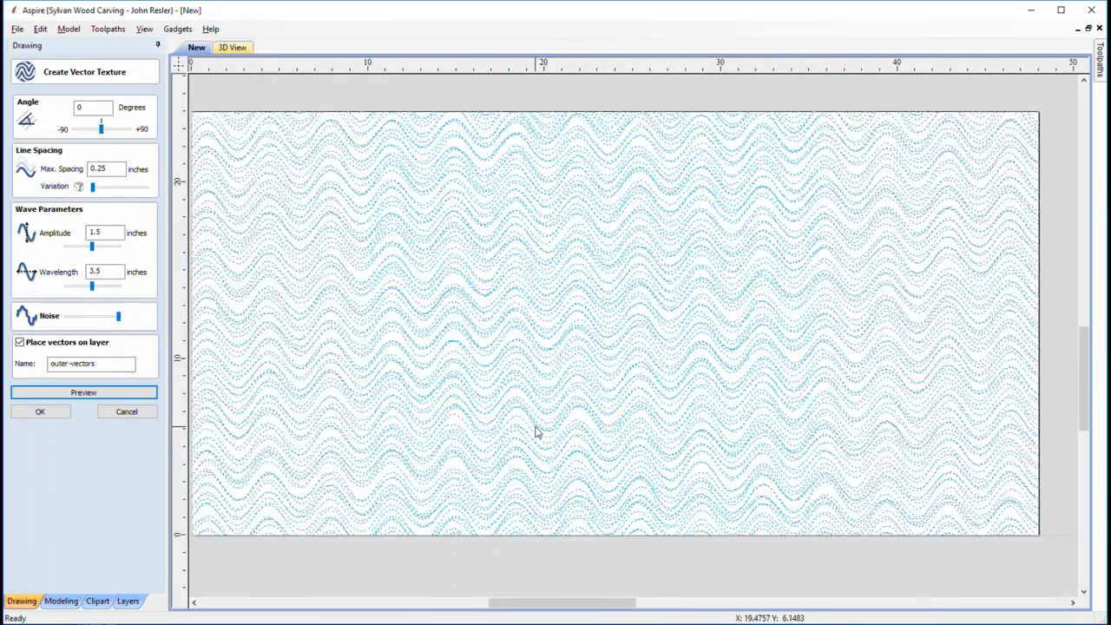
pyautogui.scroll(5, 535, 431)
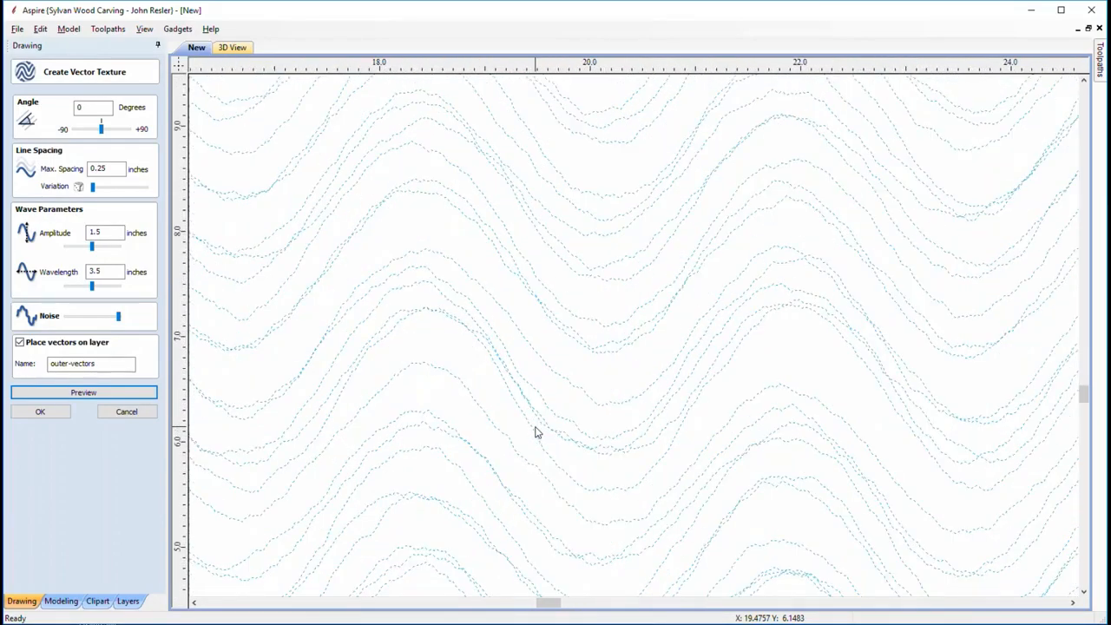
pyautogui.scroll(1, 536, 431)
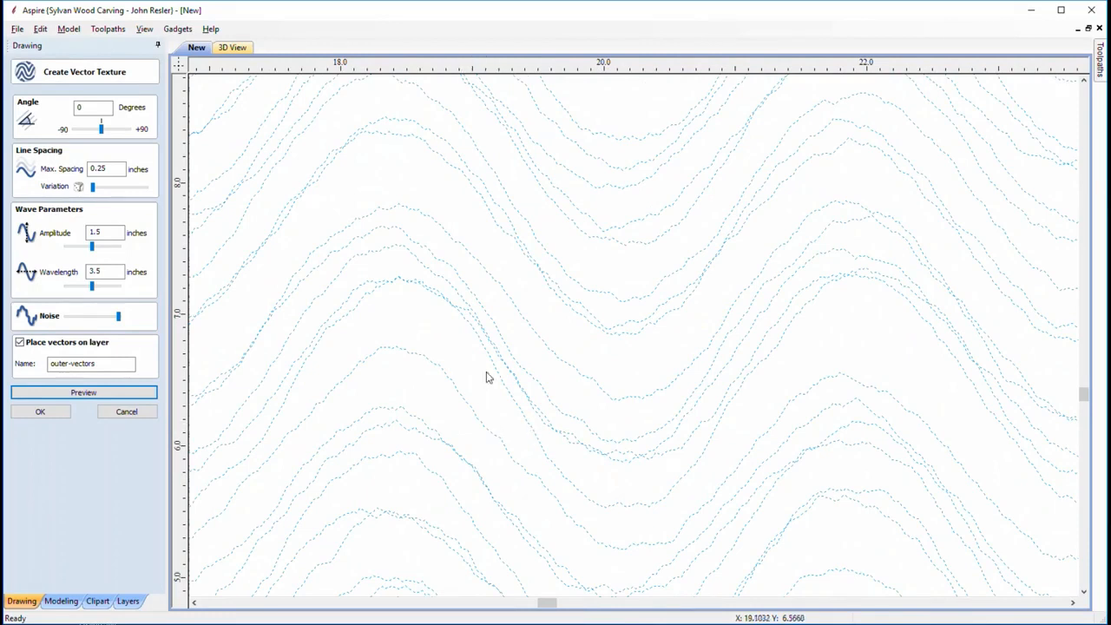
# Change amplitude to 3.5 inches and re-preview the taller waves over the full job
pyautogui.doubleClick(96, 232)
pyautogui.write('3')
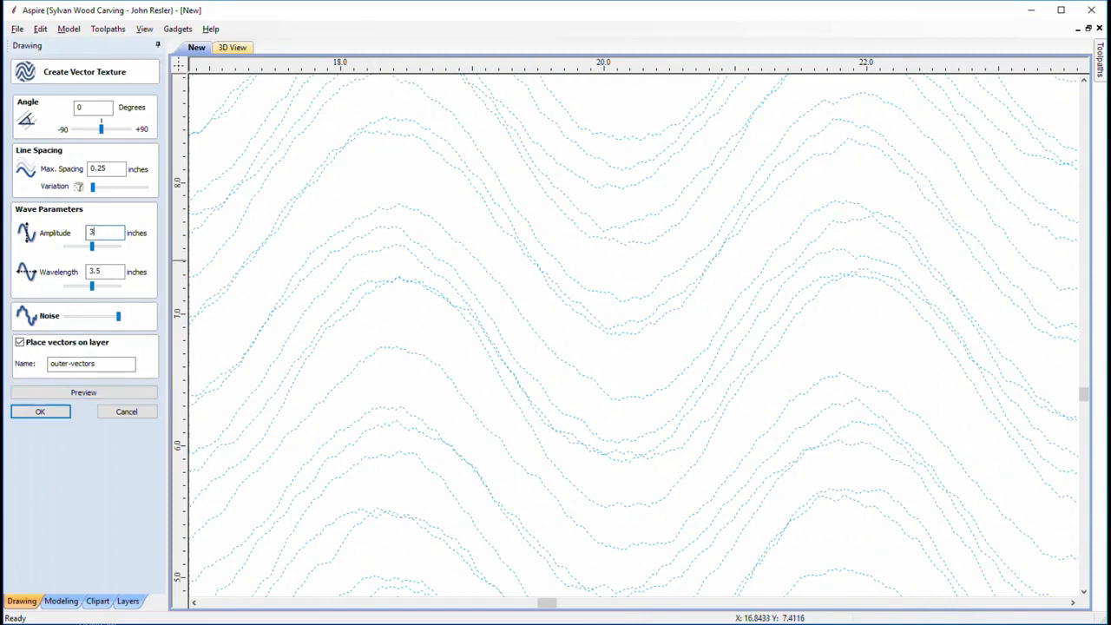
pyautogui.write('.5')
pyautogui.scroll(-3, 405, 295)
pyautogui.scroll(-4, 410, 296)
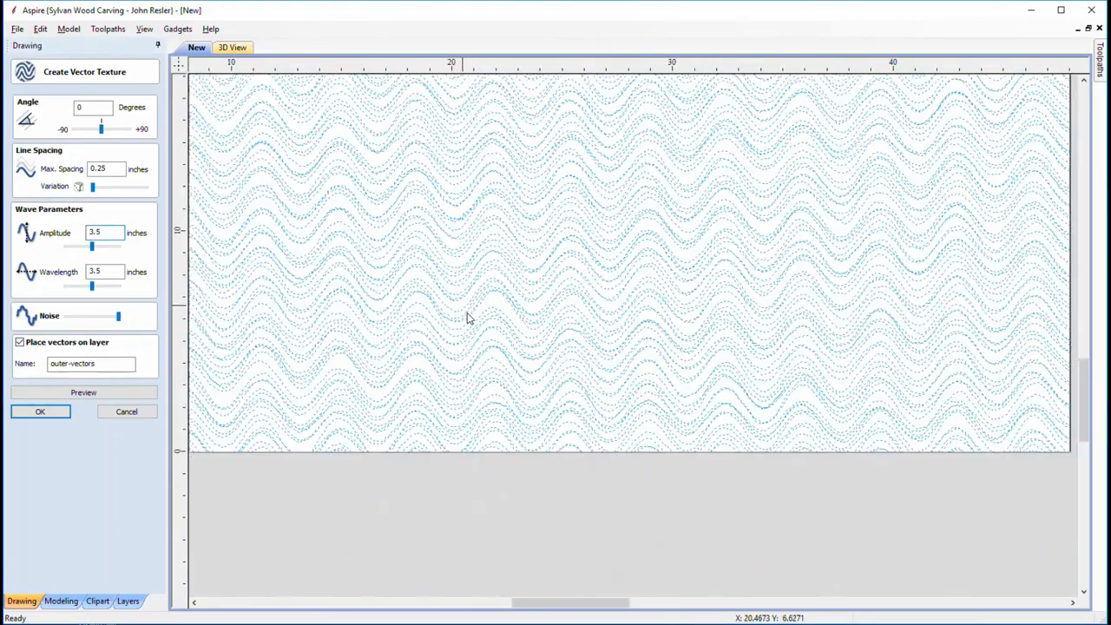
pyautogui.scroll(-4, 539, 421)
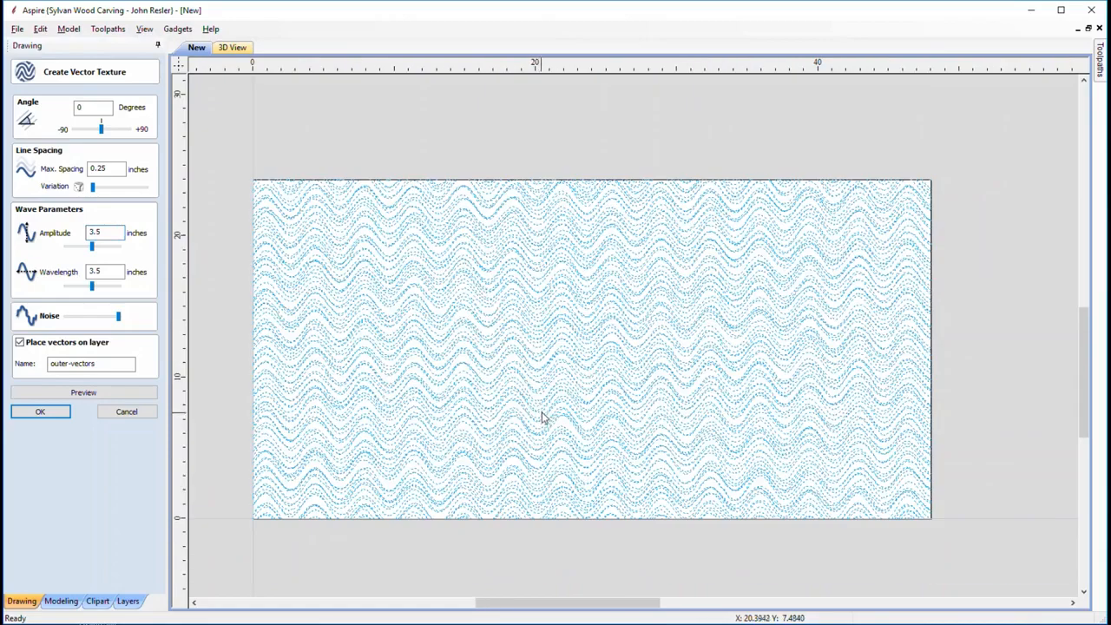
pyautogui.click(136, 395)
pyautogui.click(137, 395)
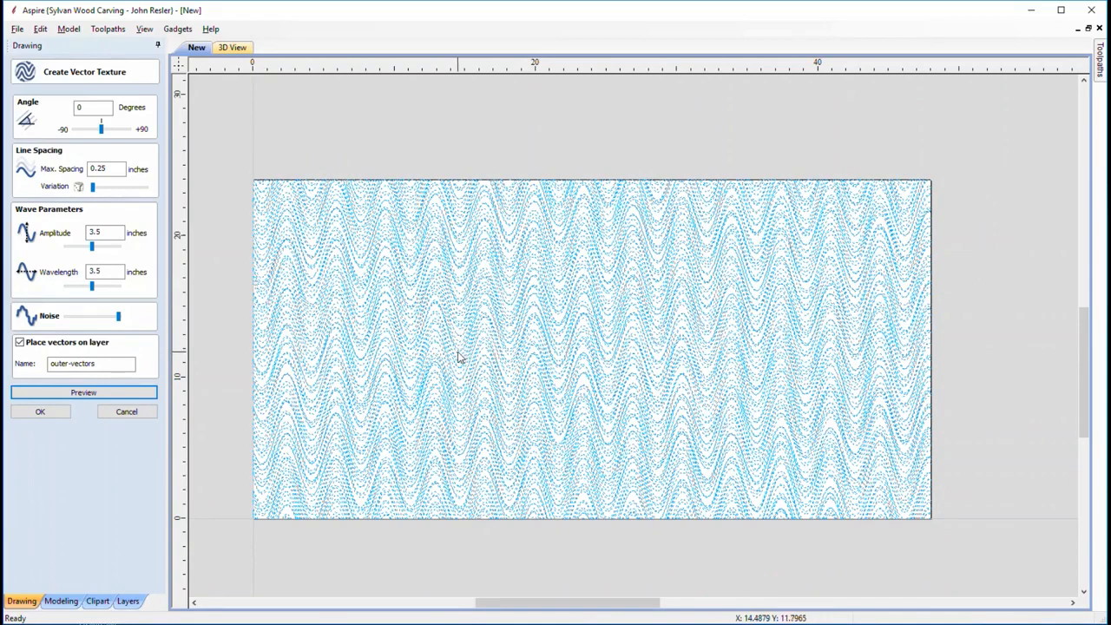
# Close the vector texture form, pin the Toolpaths panel, and open the Texture Toolpath form
pyautogui.click(123, 412)
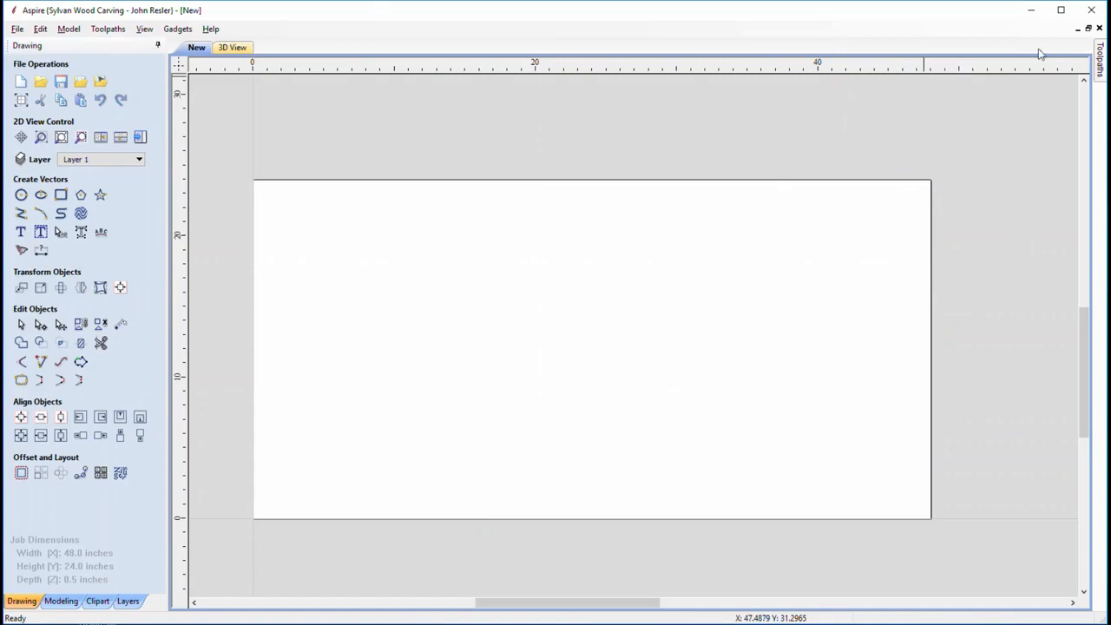
pyautogui.moveTo(1101, 54)
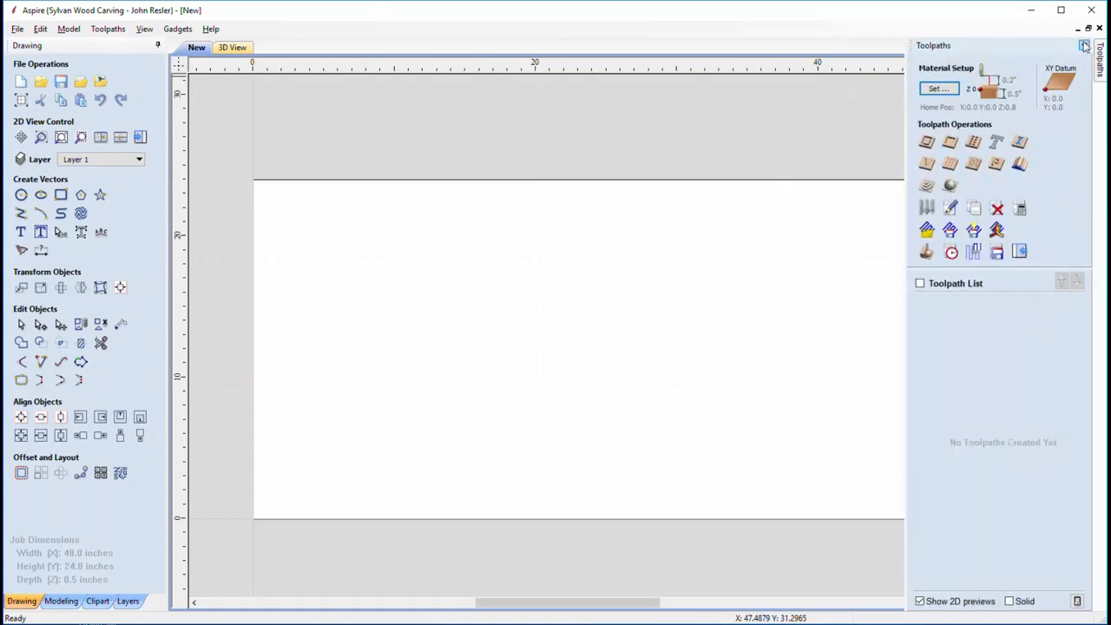
pyautogui.click(1082, 45)
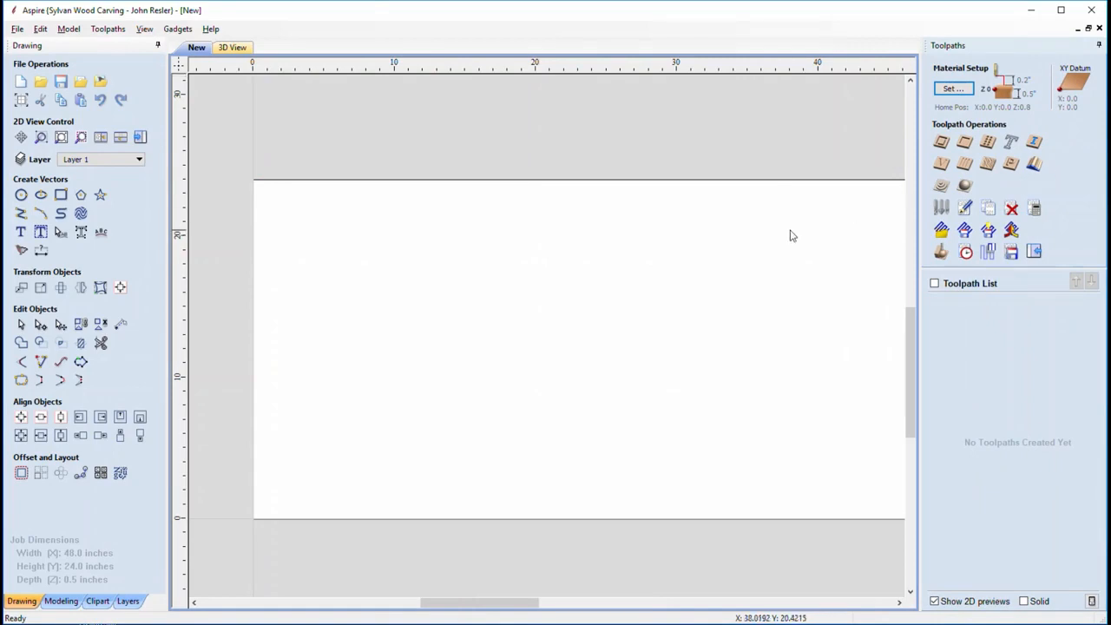
pyautogui.moveTo(781, 240)
pyautogui.mouseDown(button='middle')
pyautogui.moveTo(701, 248)
pyautogui.moveTo(735, 249)
pyautogui.mouseUp(button='middle')
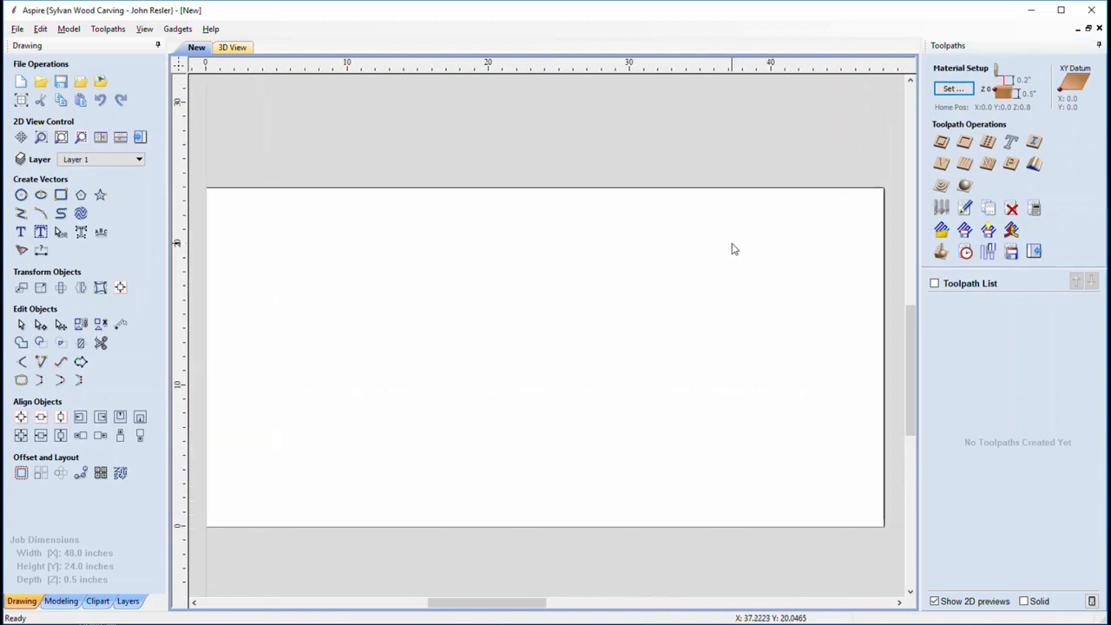
pyautogui.click(989, 165)
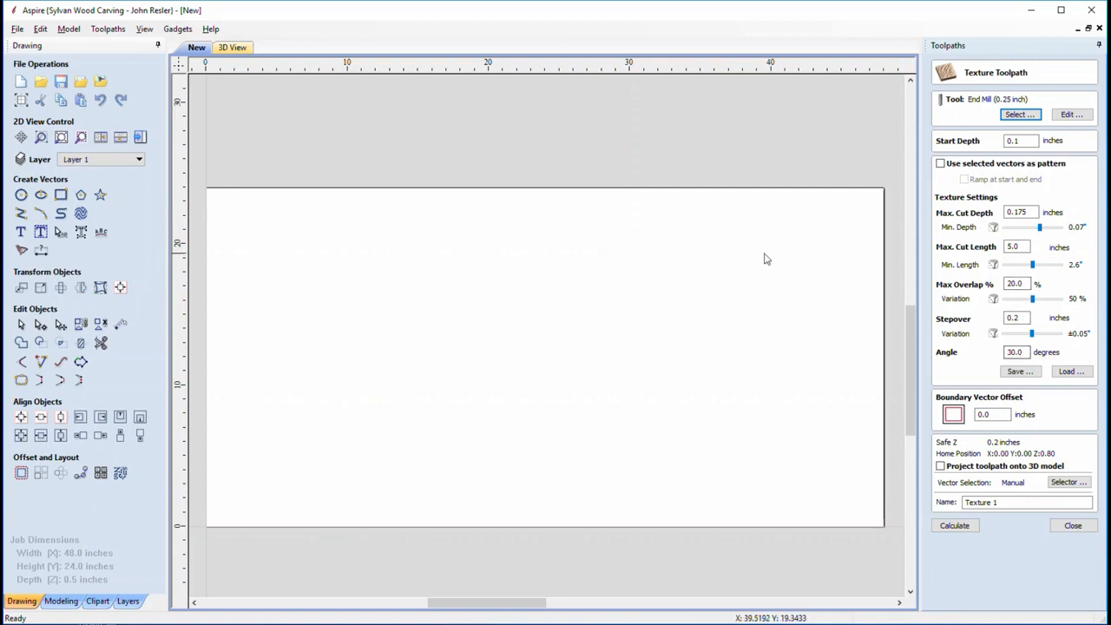
# Calculate the Texture 1 toolpath with the current texture settings
pyautogui.moveTo(742, 259); pyautogui.dragTo(761, 251, button='middle')
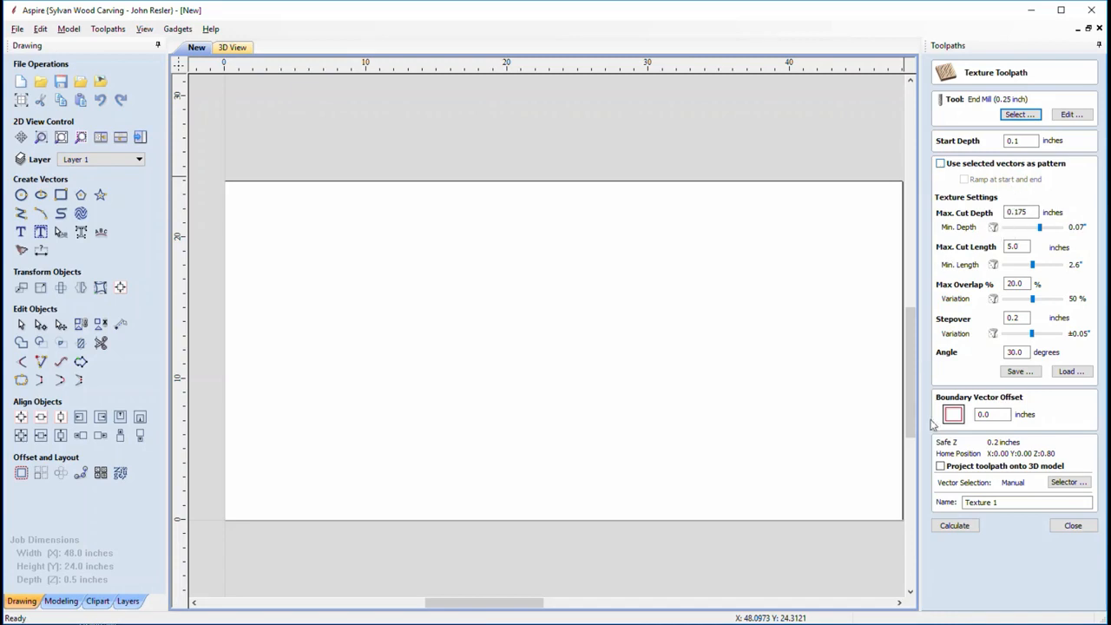
pyautogui.click(955, 526)
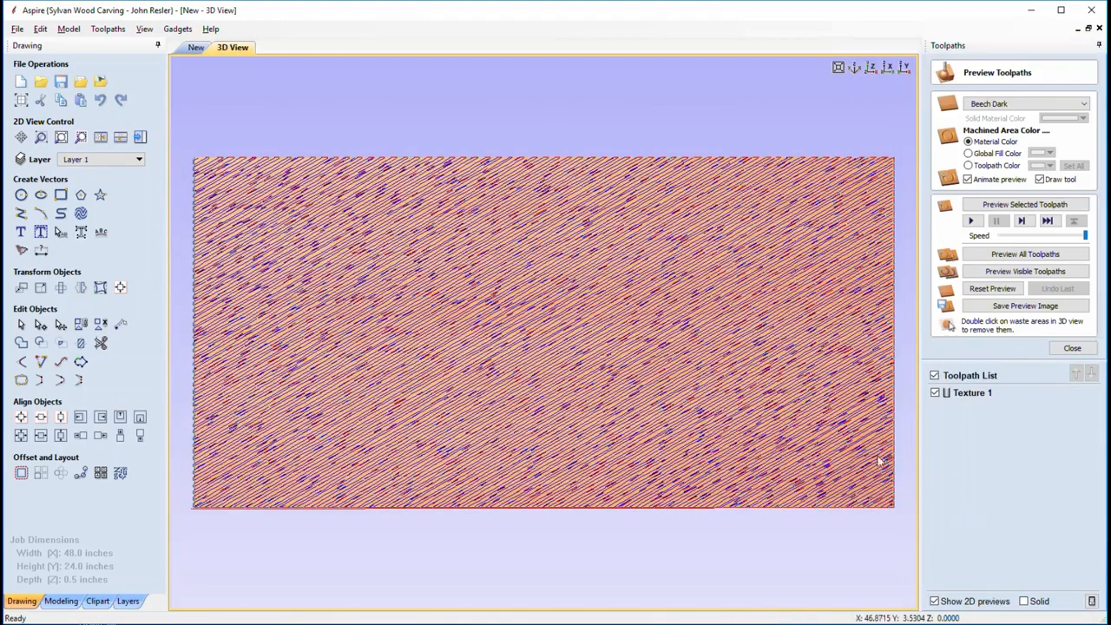
# Orbit and zoom around the Texture 1 cuts in 3D, then reopen and close its settings unchanged
pyautogui.moveTo(614, 319); pyautogui.dragTo(662, 288)
pyautogui.scroll(3, 494, 365)
pyautogui.scroll(3, 495, 357)
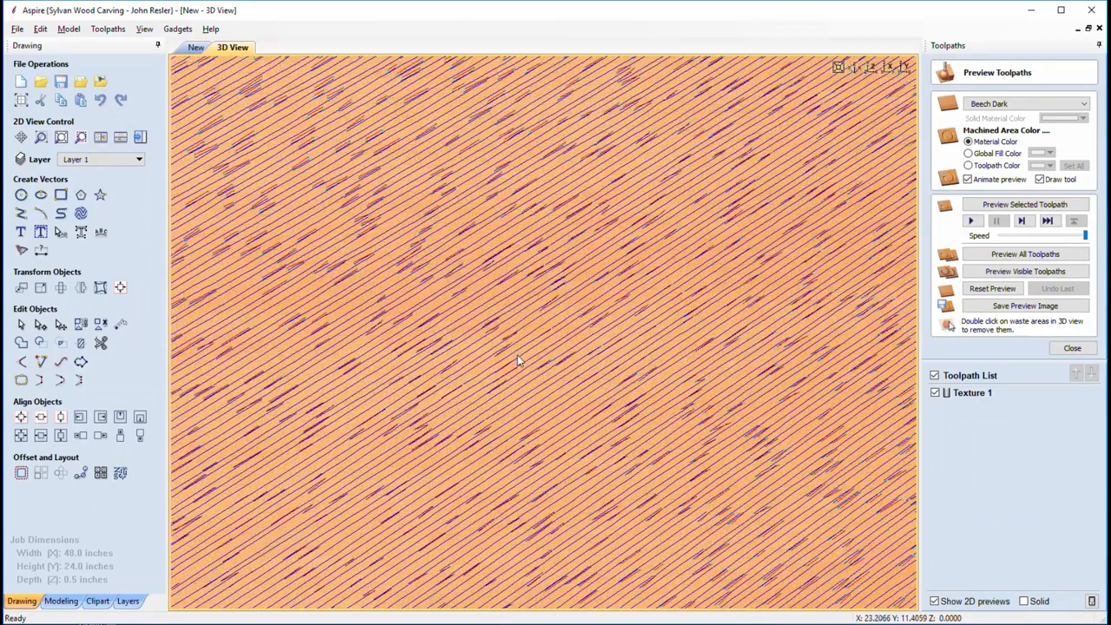
pyautogui.scroll(2, 525, 355)
pyautogui.scroll(-5, 526, 351)
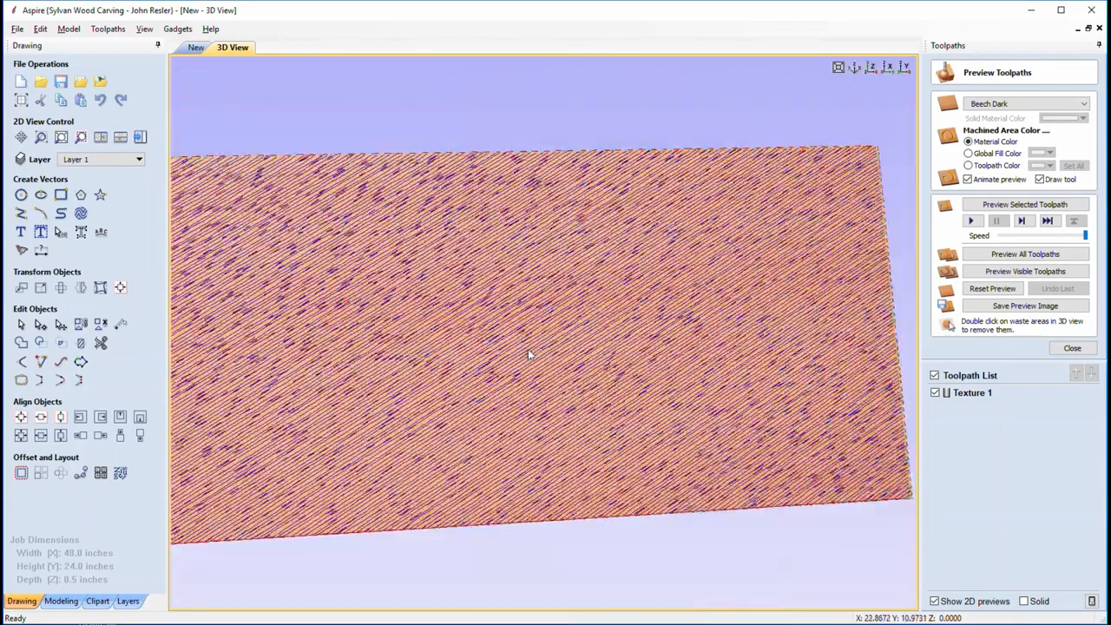
pyautogui.scroll(-1, 528, 351)
pyautogui.moveTo(670, 348); pyautogui.dragTo(647, 363)
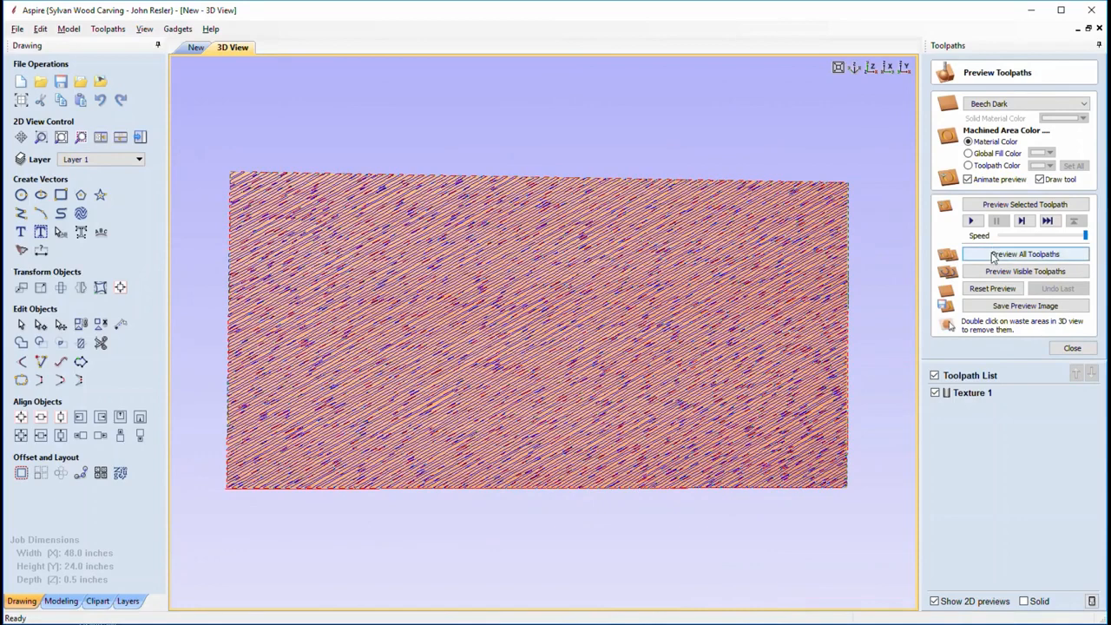
pyautogui.doubleClick(968, 395)
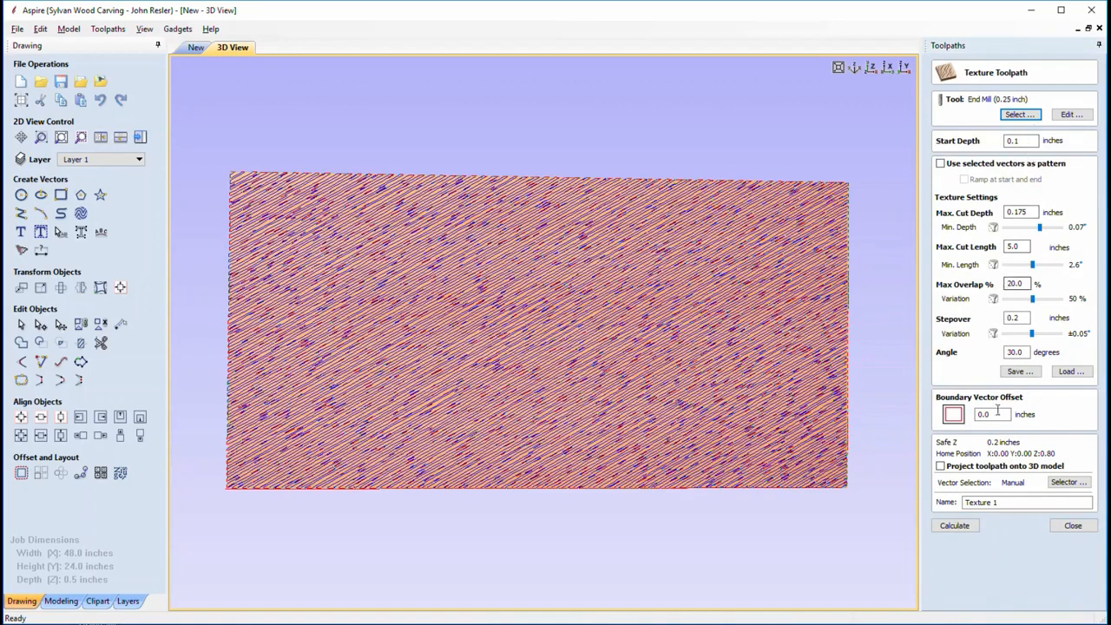
pyautogui.click(1070, 527)
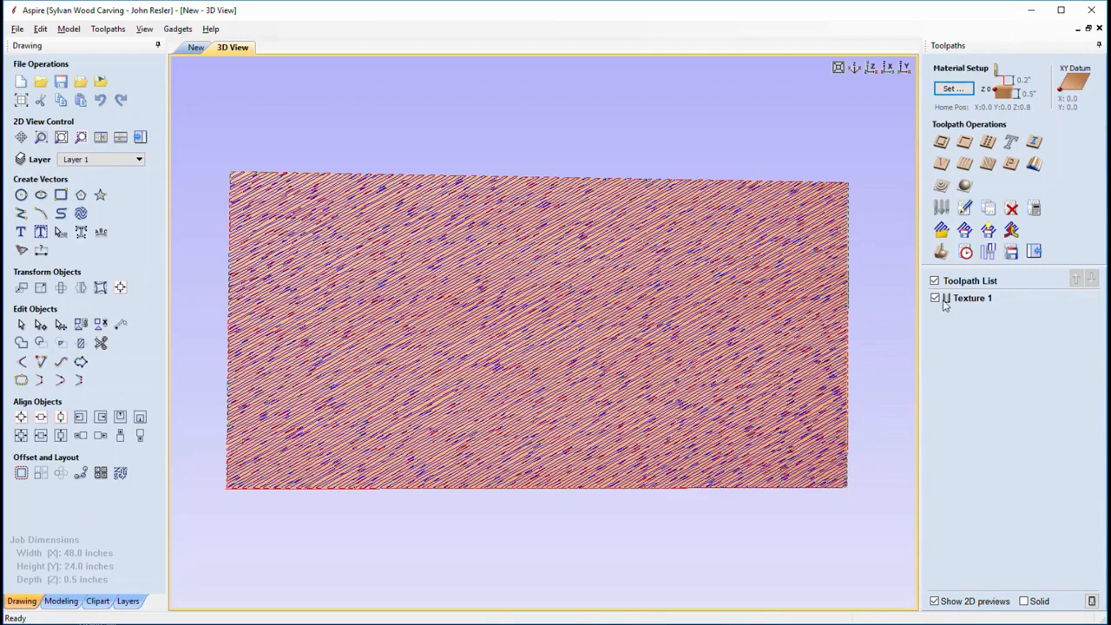
# Simulate Texture 1 and orbit around the board's carved diagonal cuts
pyautogui.click(940, 253)
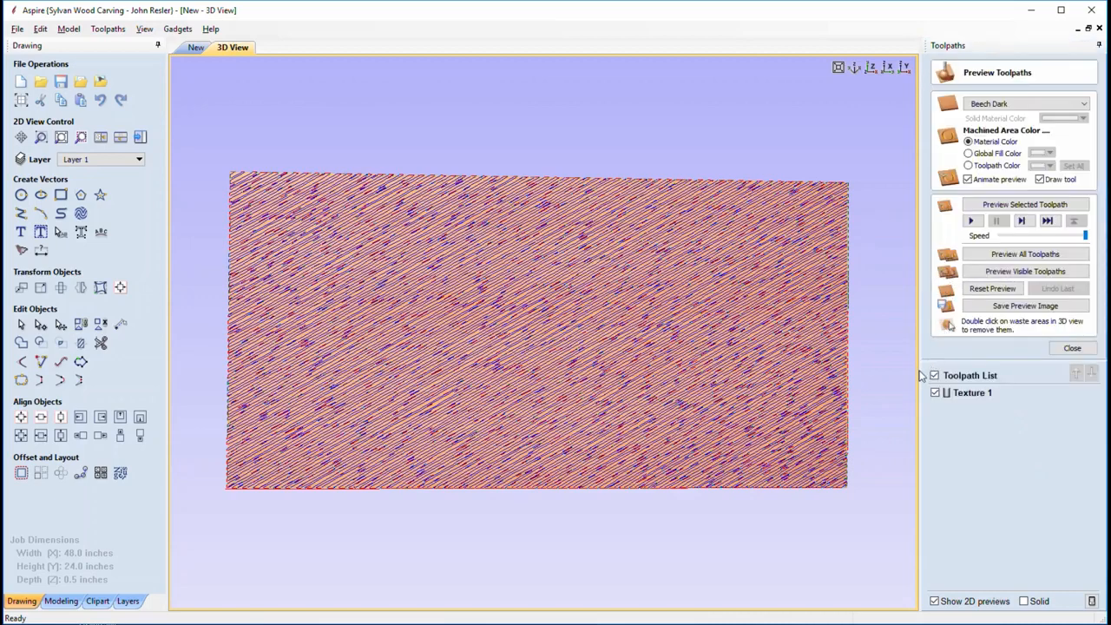
pyautogui.click(966, 393)
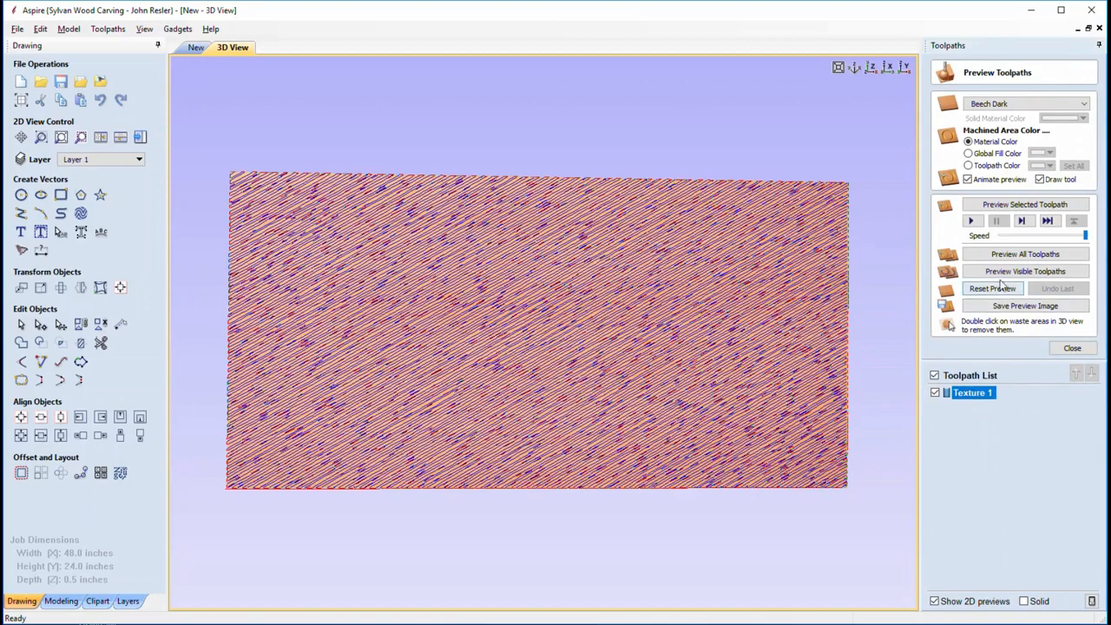
pyautogui.click(985, 206)
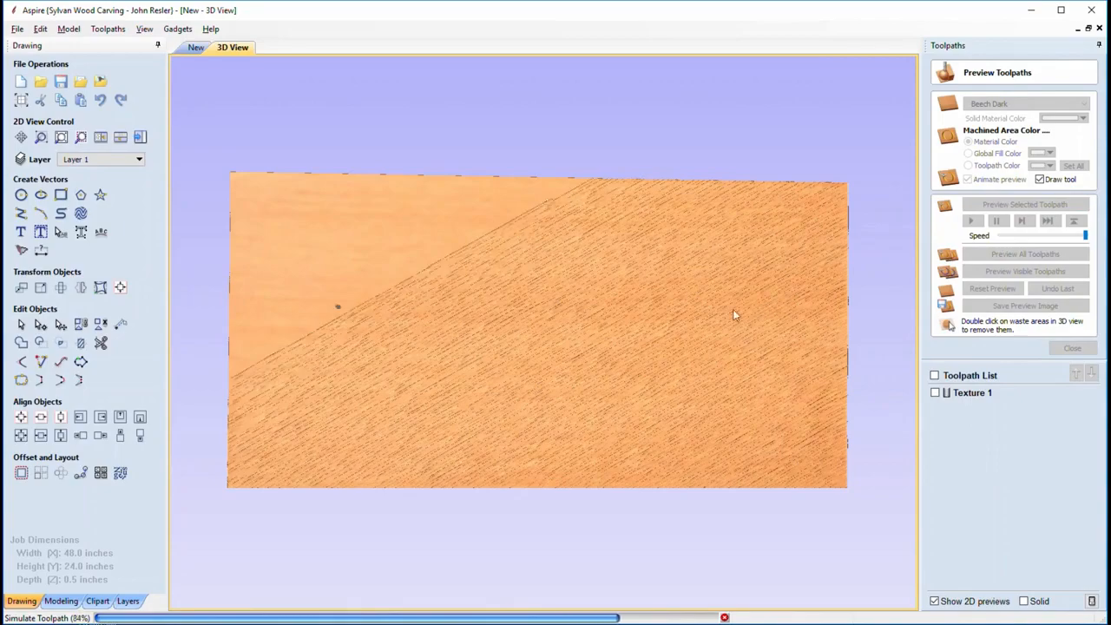
pyautogui.moveTo(643, 356); pyautogui.dragTo(593, 339)
pyautogui.moveTo(487, 321); pyautogui.dragTo(608, 252)
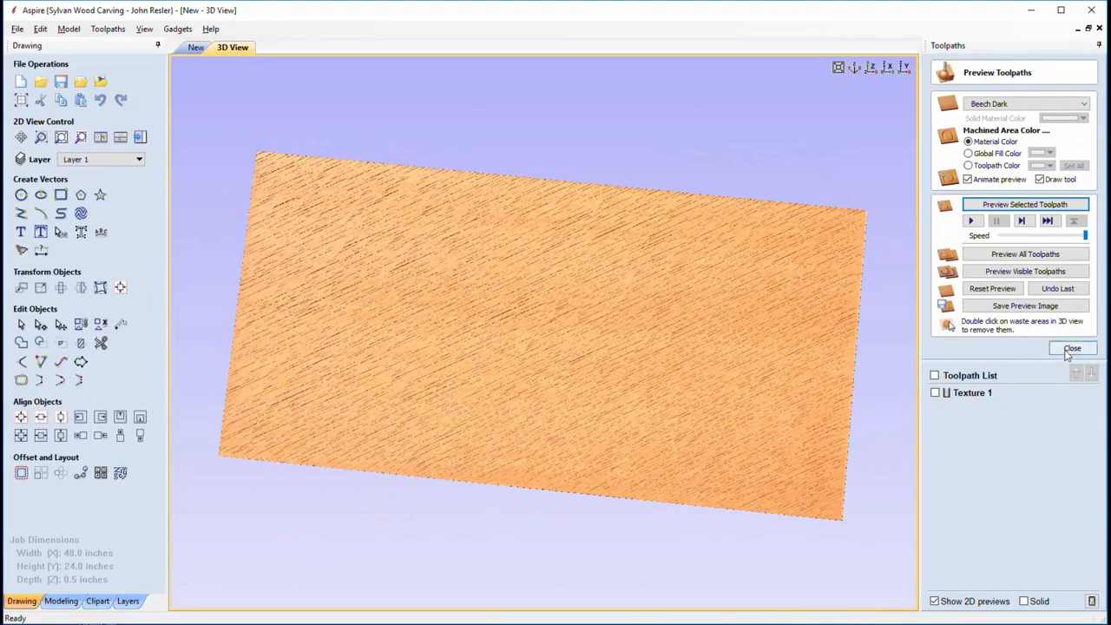
pyautogui.rightClick(972, 393)
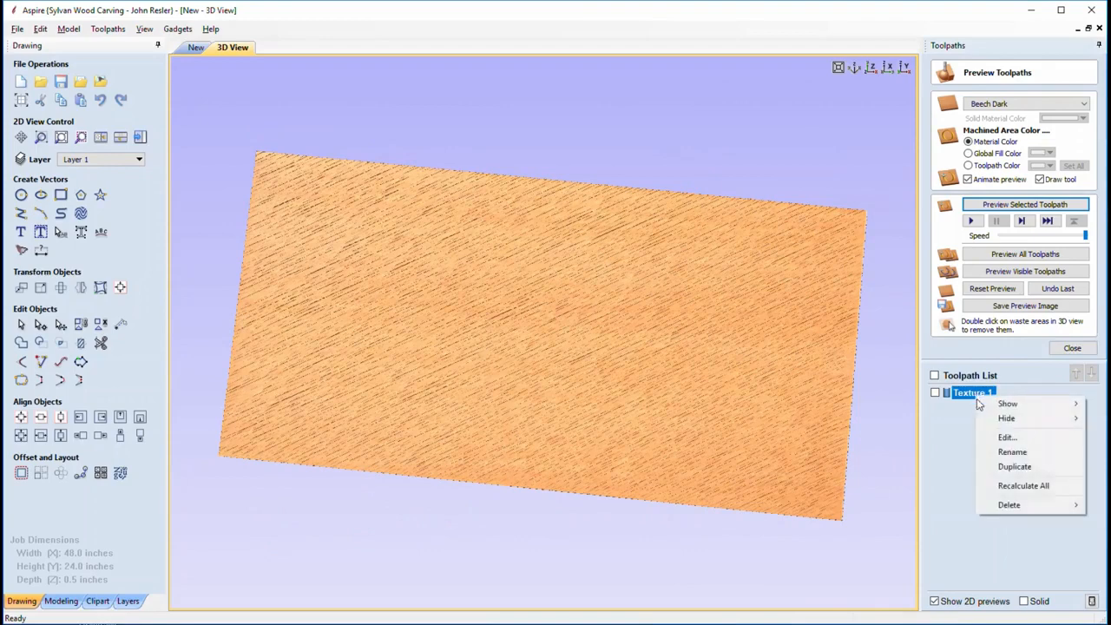
# Delete the Texture 1 toolpath and reset the carving preview to a plain board
pyautogui.click(1092, 508)
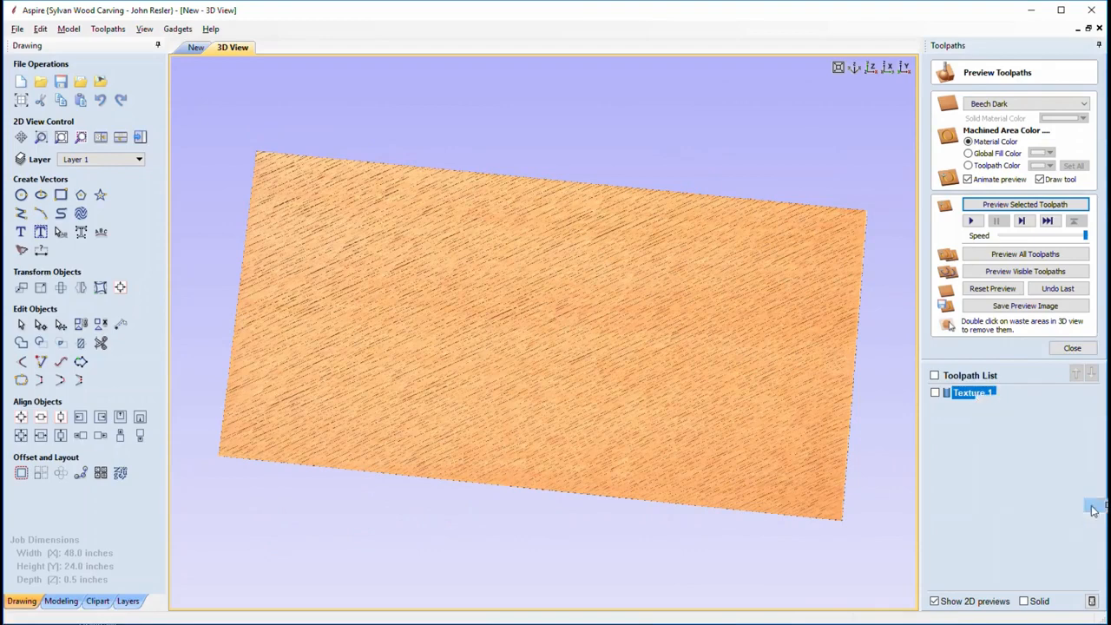
pyautogui.click(1072, 348)
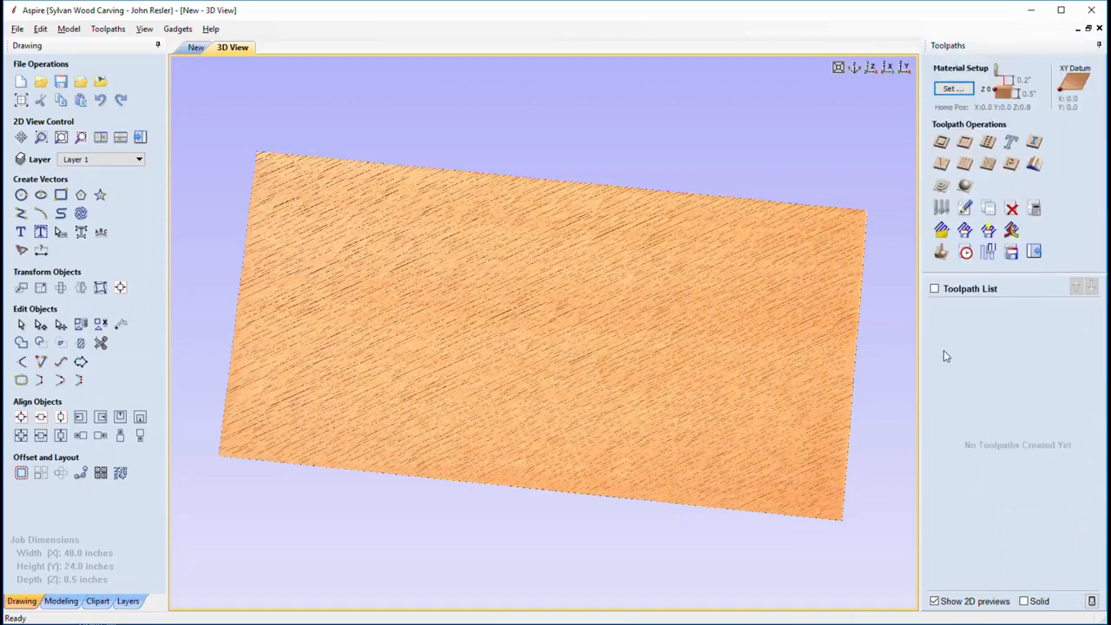
pyautogui.click(941, 251)
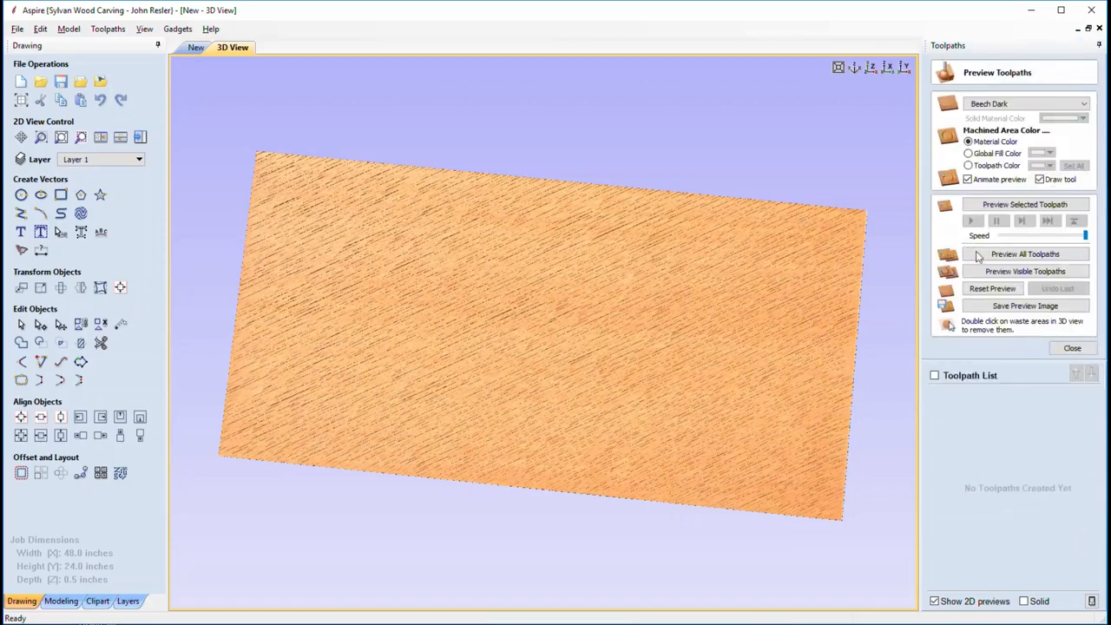
pyautogui.click(980, 290)
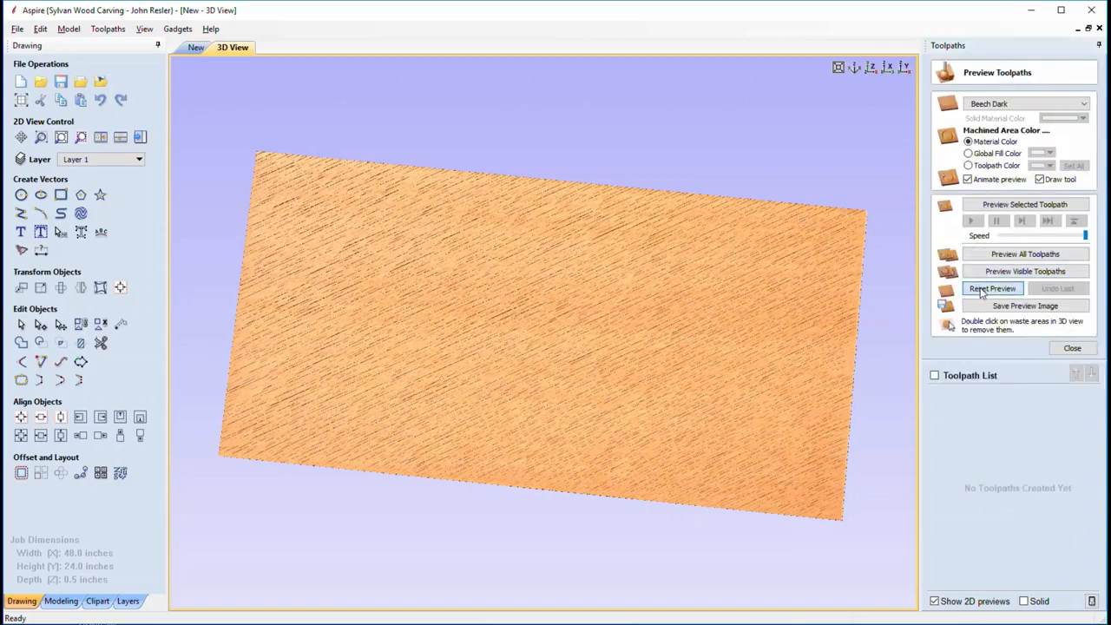
pyautogui.click(1072, 348)
# Level the 3D board and return to the blank 2D panel view
pyautogui.moveTo(704, 288); pyautogui.dragTo(393, 148)
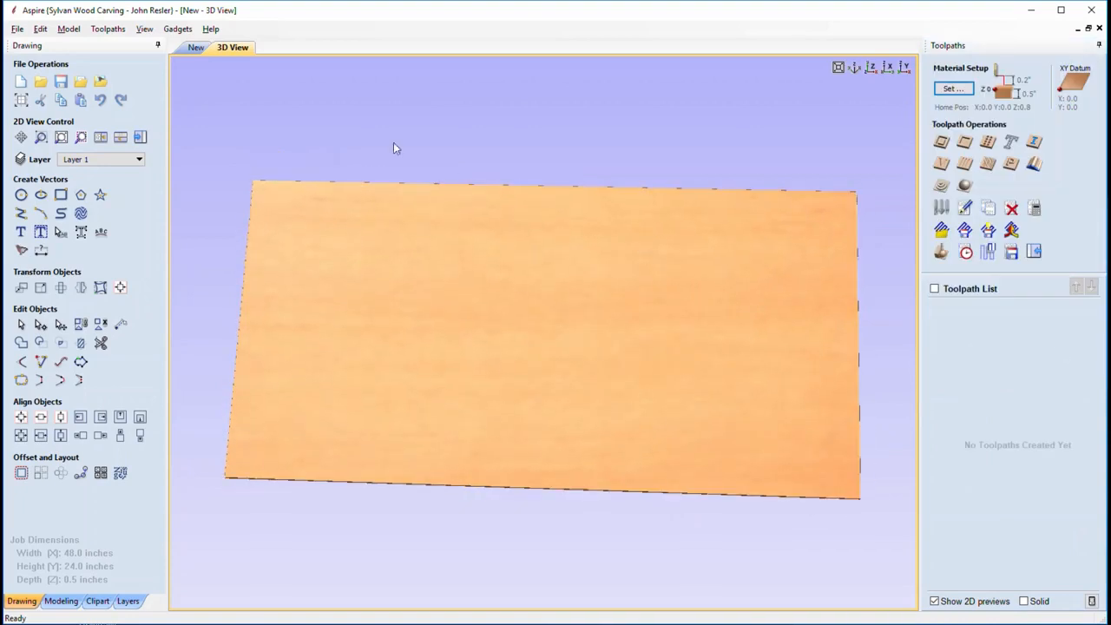
pyautogui.click(196, 48)
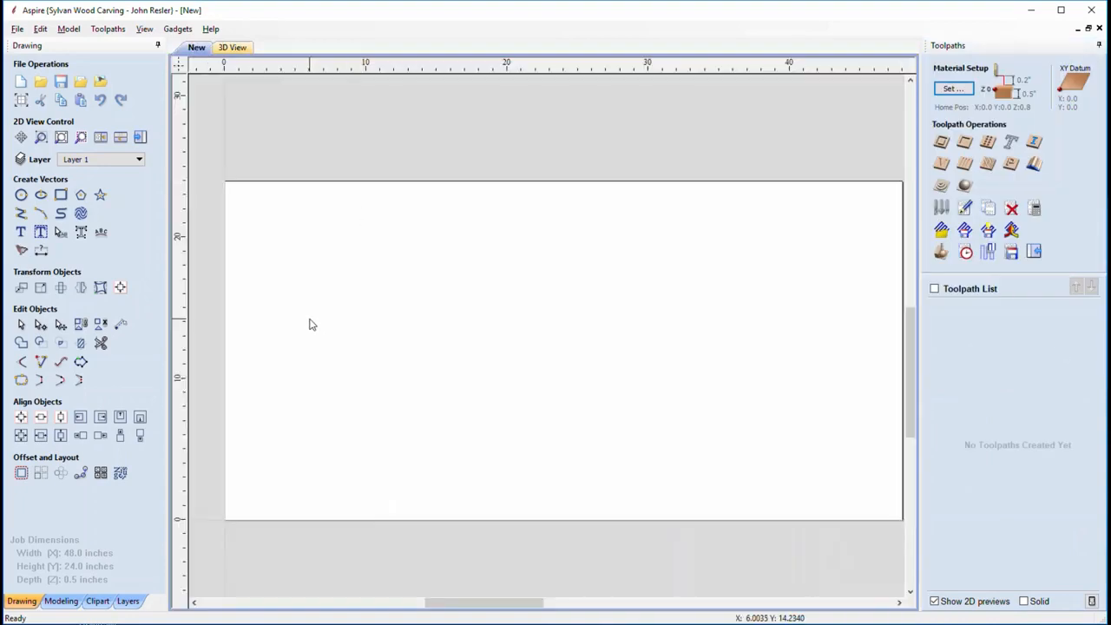
pyautogui.moveTo(312, 324); pyautogui.dragTo(317, 369, button='middle')
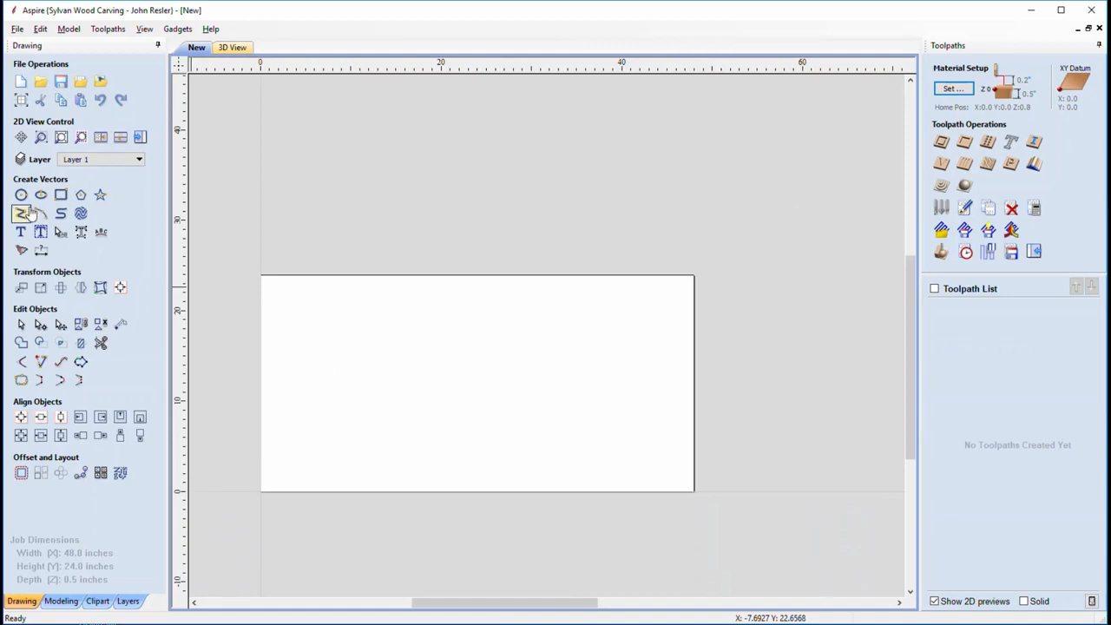
# Draw the first three-point arcs of the wave, starting at the panel's top-left corner
pyautogui.click(41, 213)
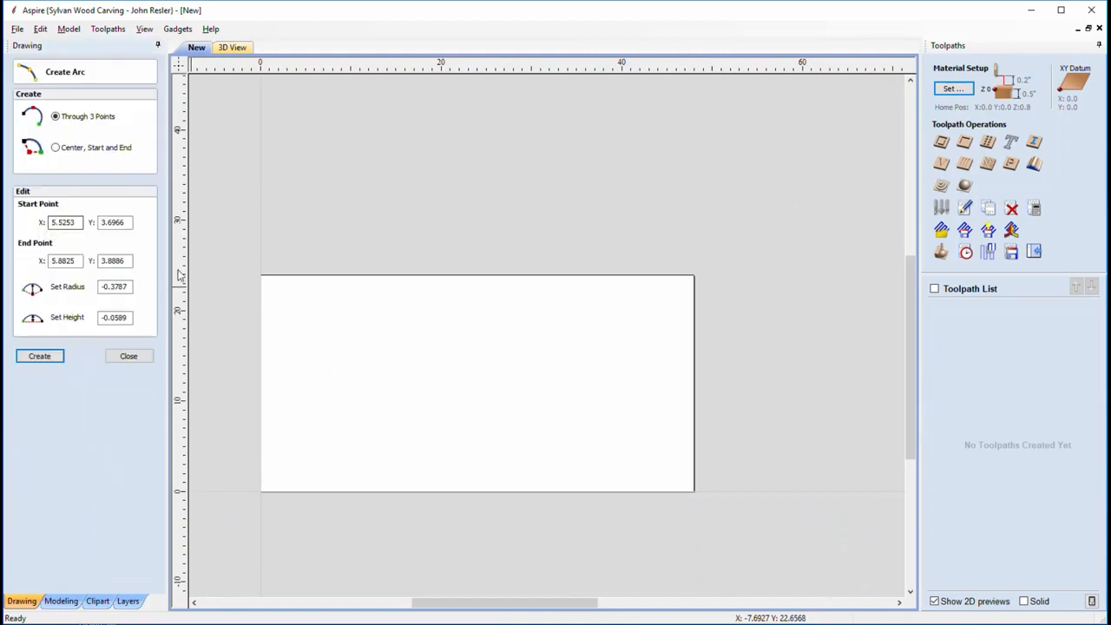
pyautogui.click(258, 293)
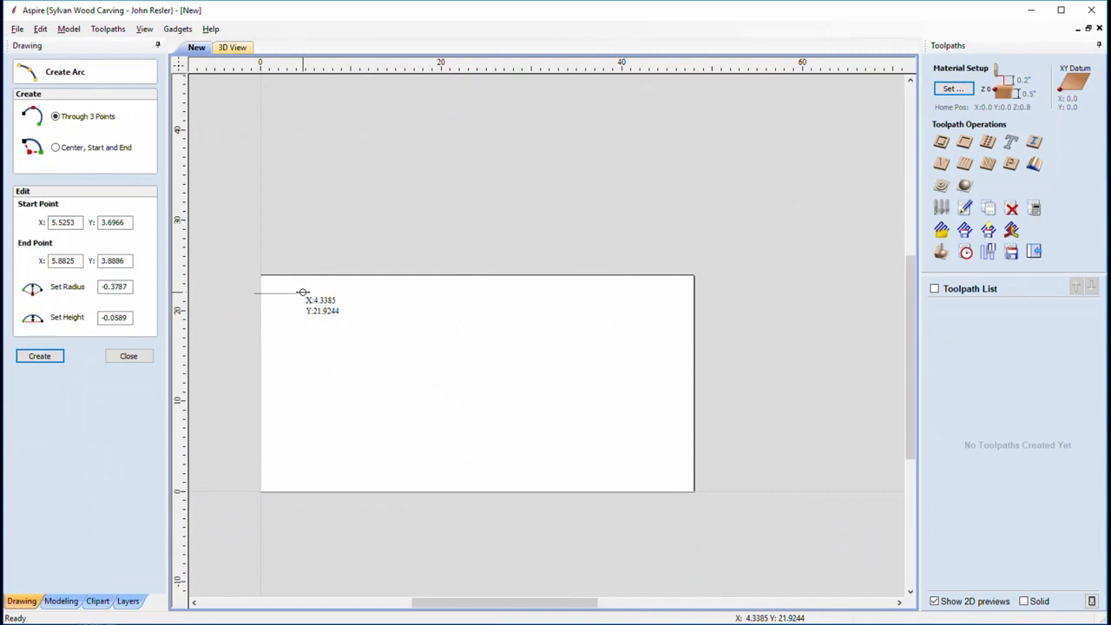
pyautogui.click(302, 293)
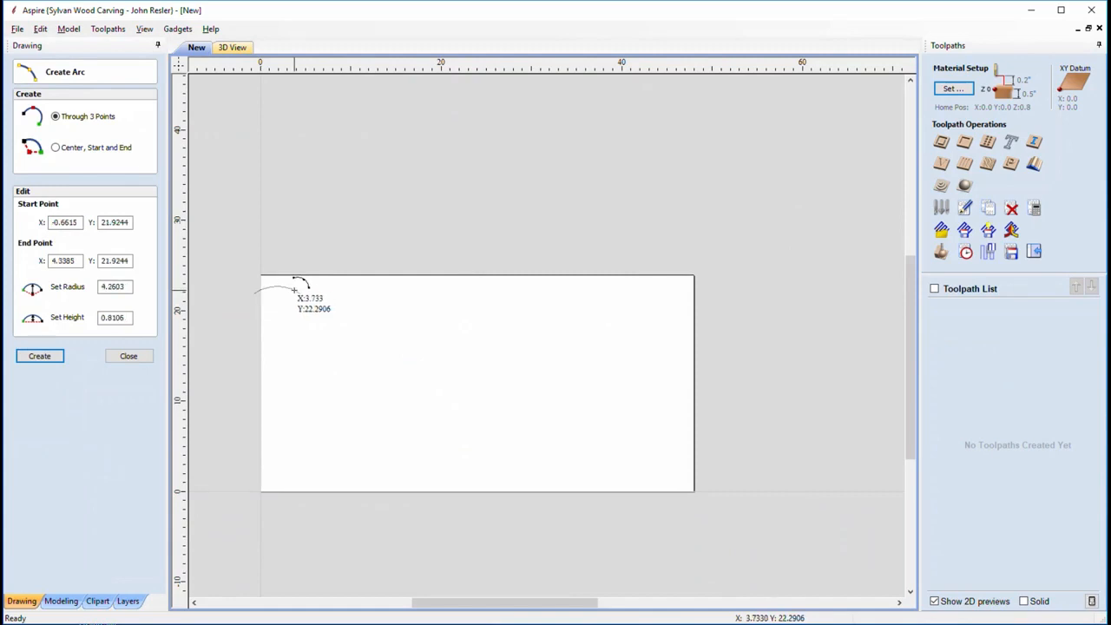
pyautogui.click(295, 290)
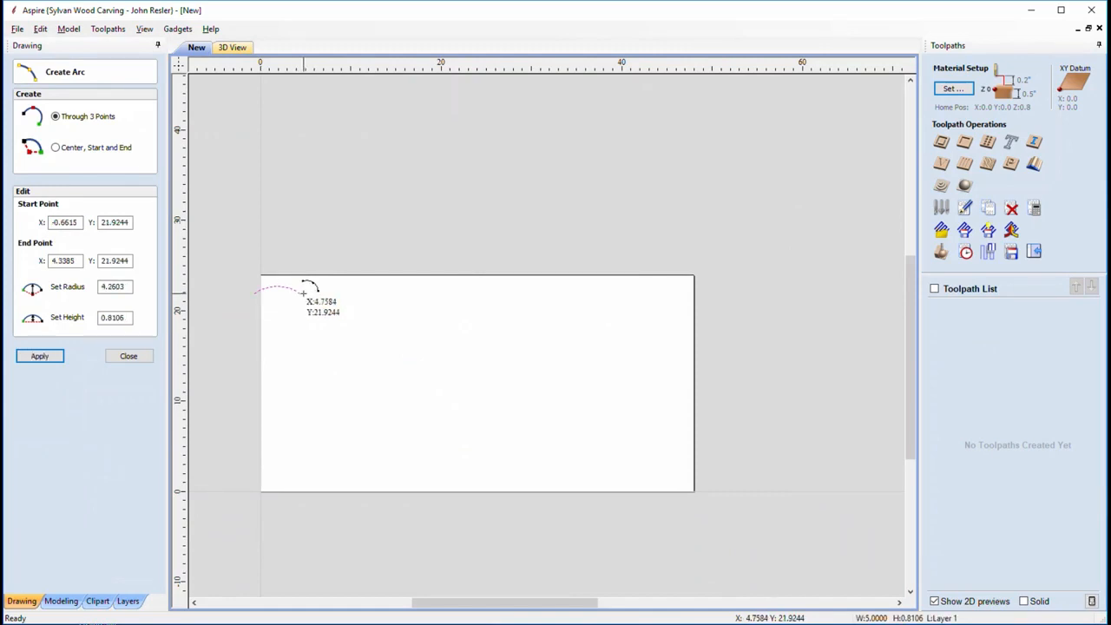
pyautogui.click(303, 294)
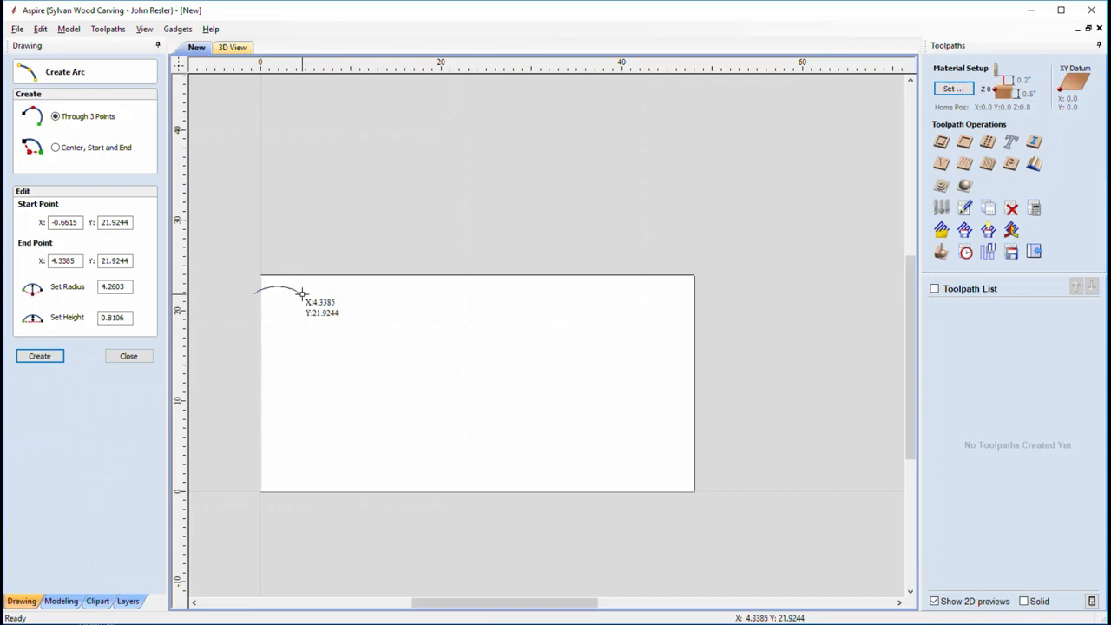
pyautogui.click(348, 295)
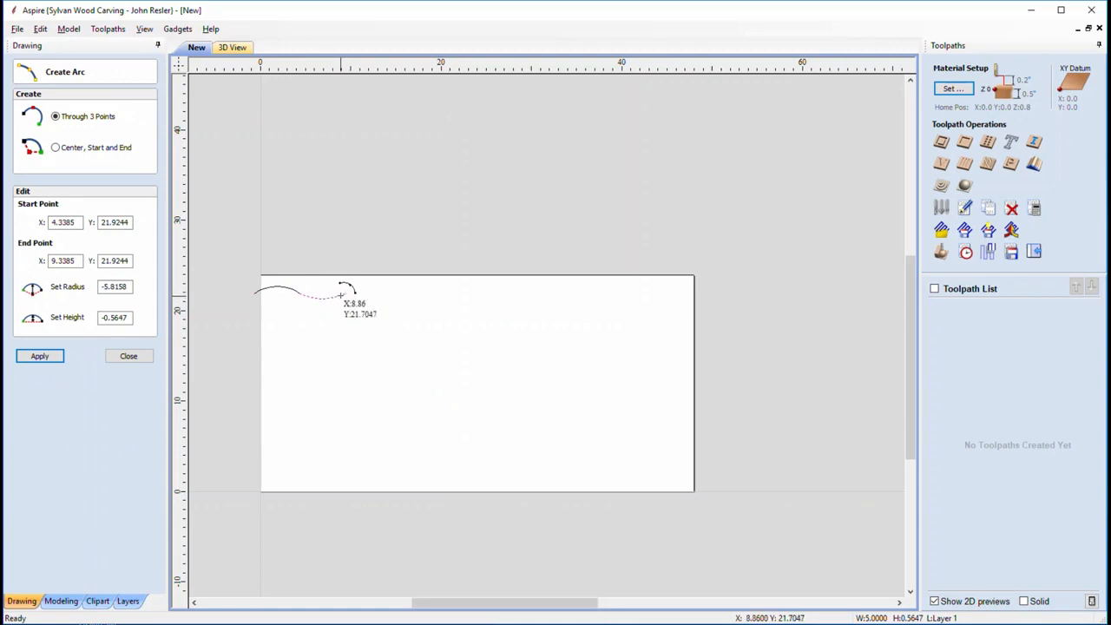
pyautogui.click(401, 292)
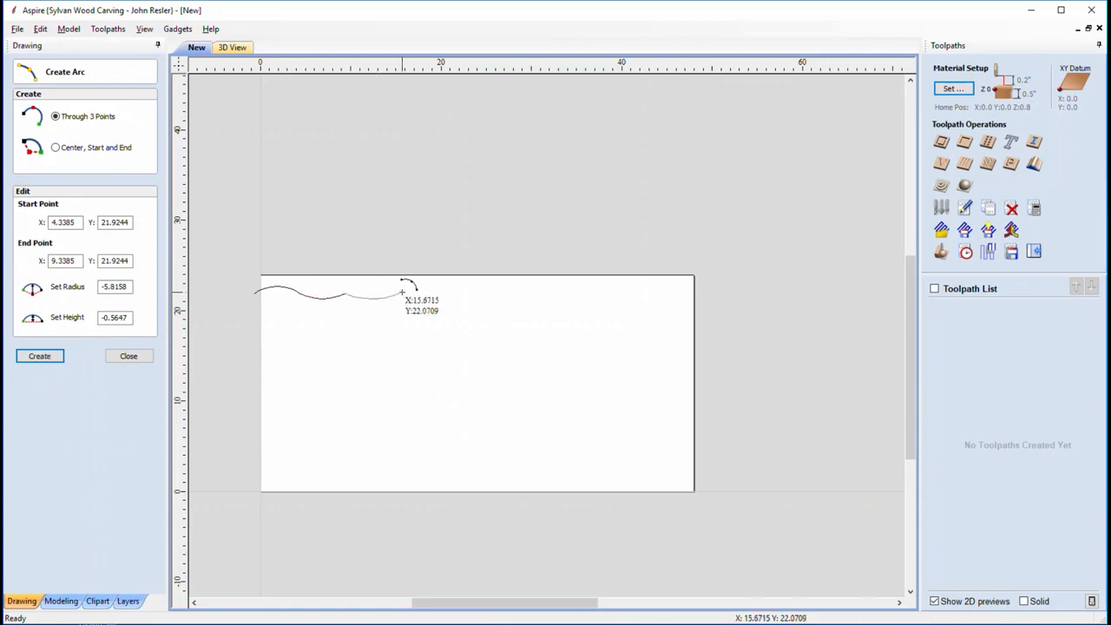
pyautogui.click(402, 291)
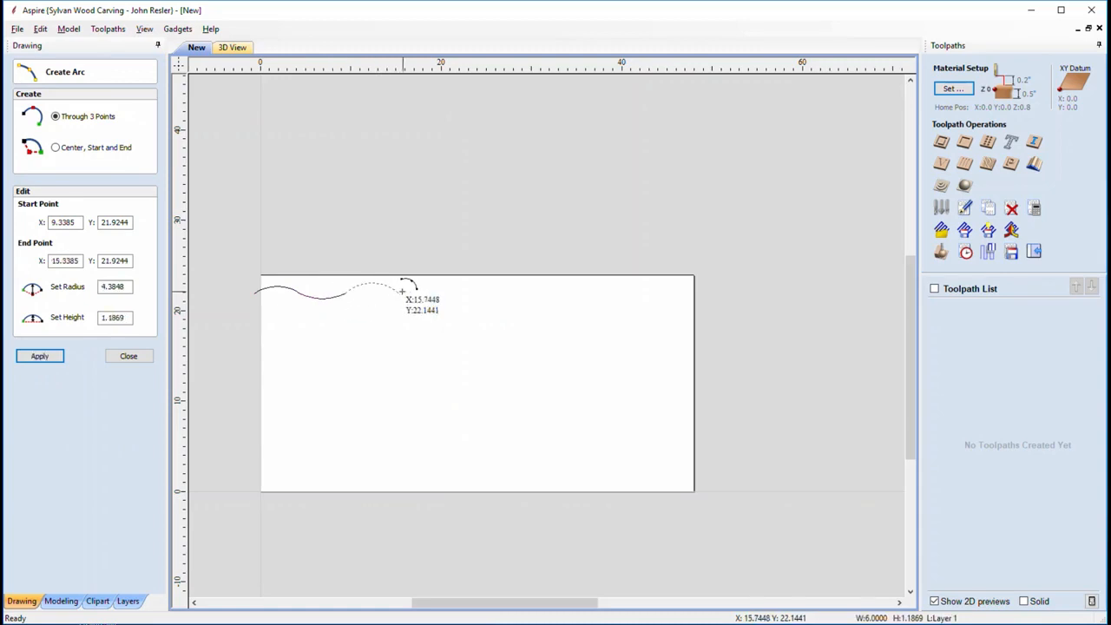
pyautogui.click(462, 305)
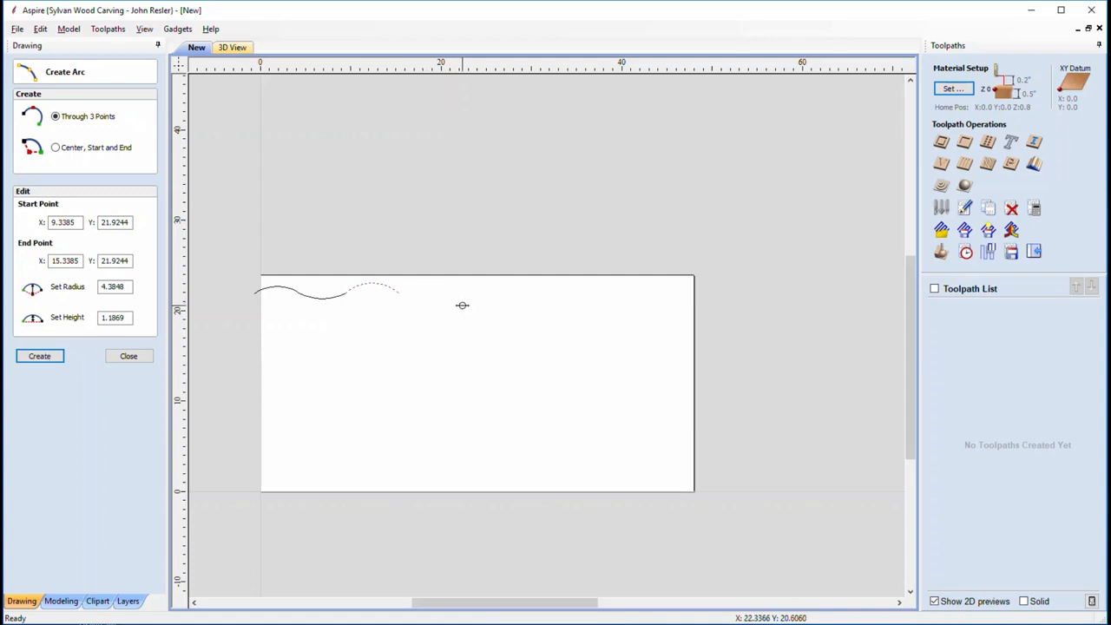
# Chain further arcs along the top edge until the wave reaches about X 47
pyautogui.click(398, 292)
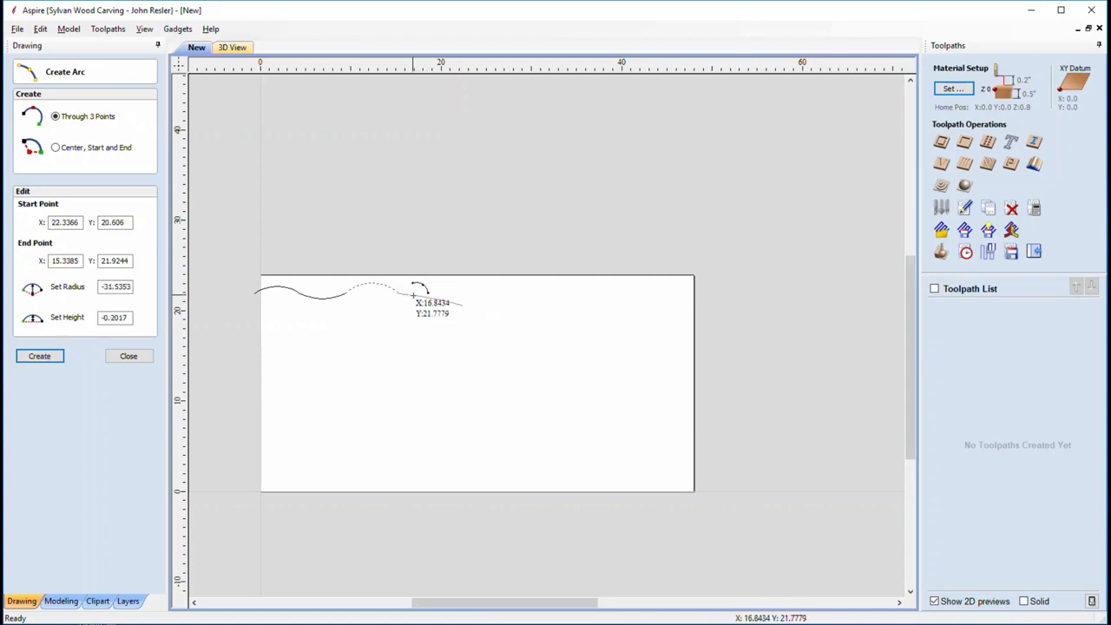
pyautogui.click(415, 300)
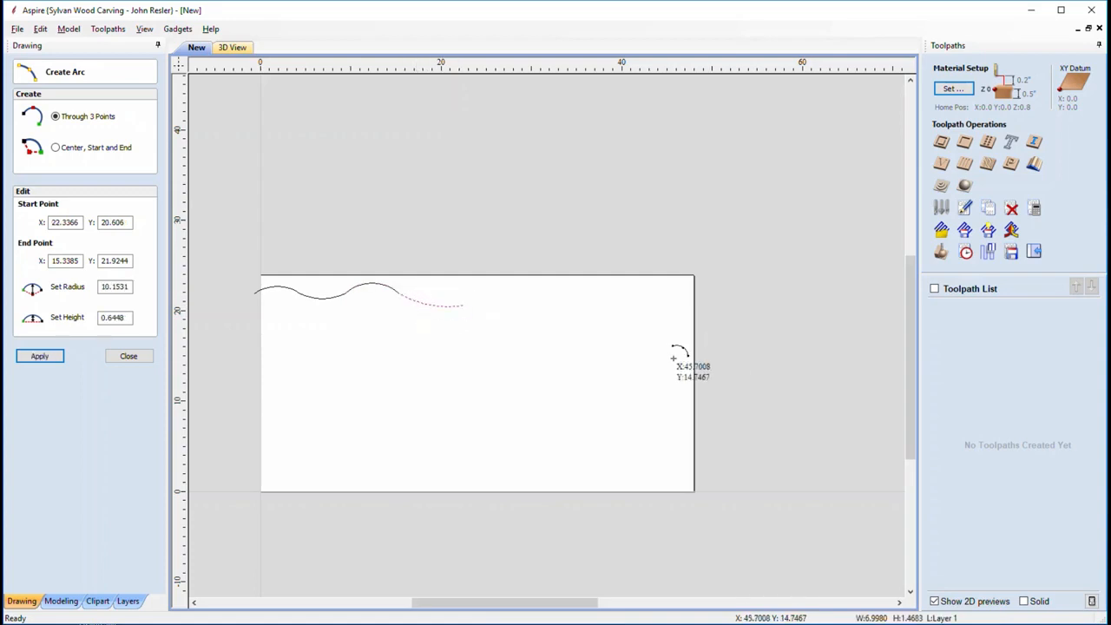
pyautogui.click(463, 307)
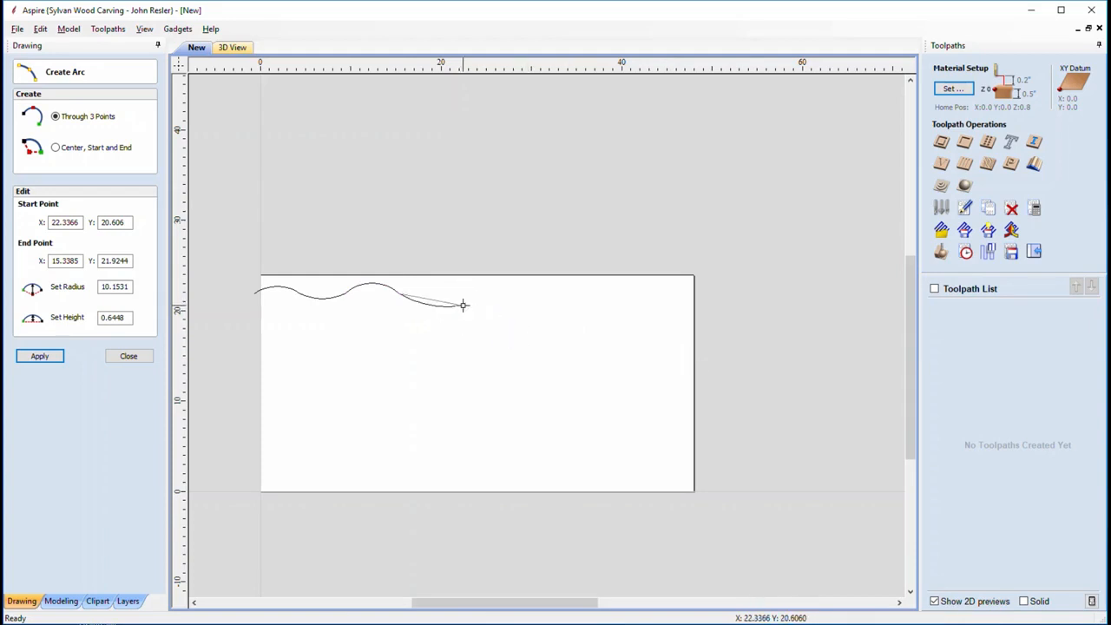
pyautogui.click(523, 304)
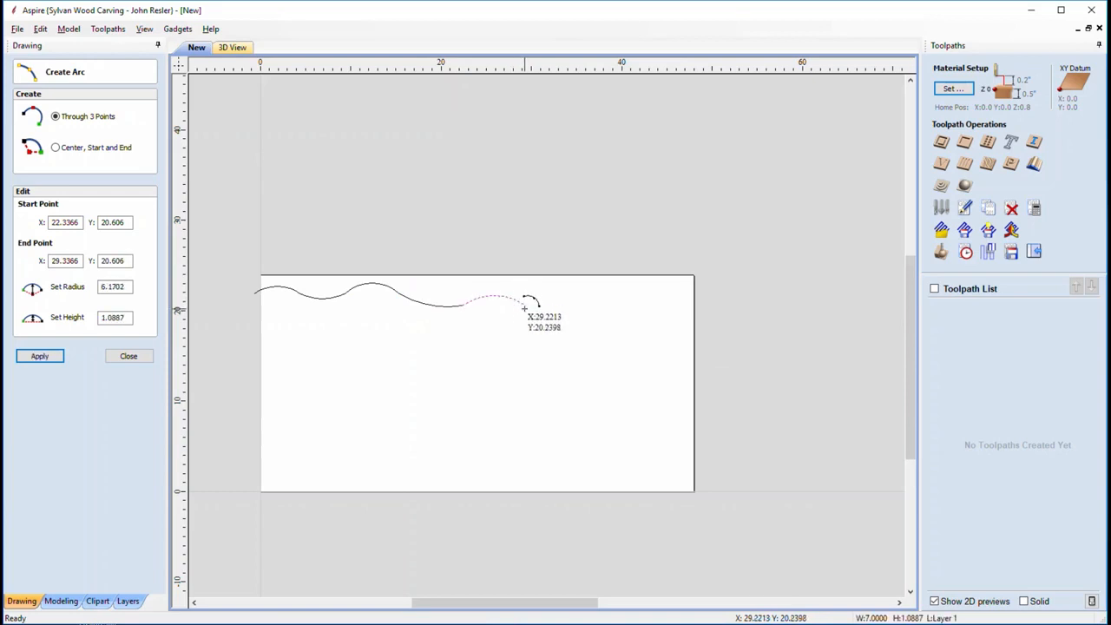
pyautogui.click(523, 304)
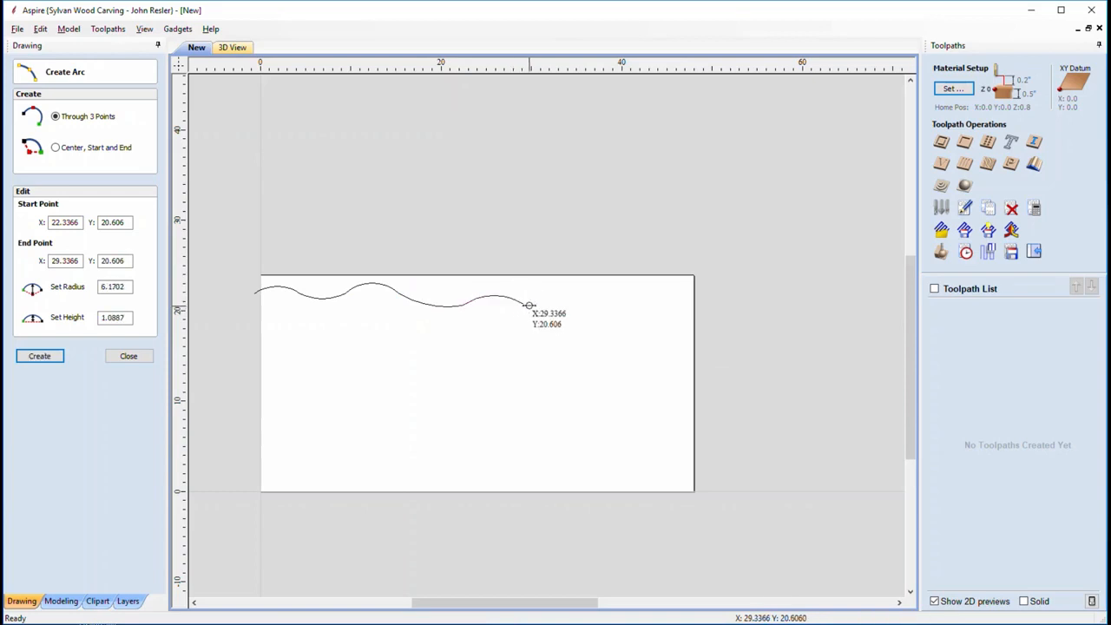
pyautogui.click(609, 308)
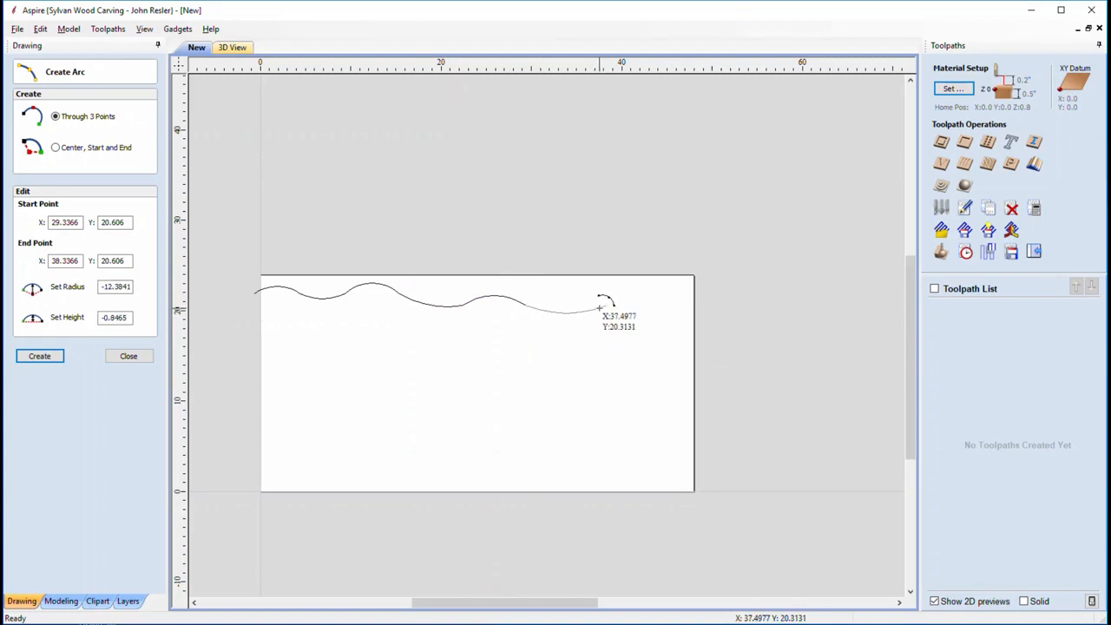
pyautogui.click(599, 308)
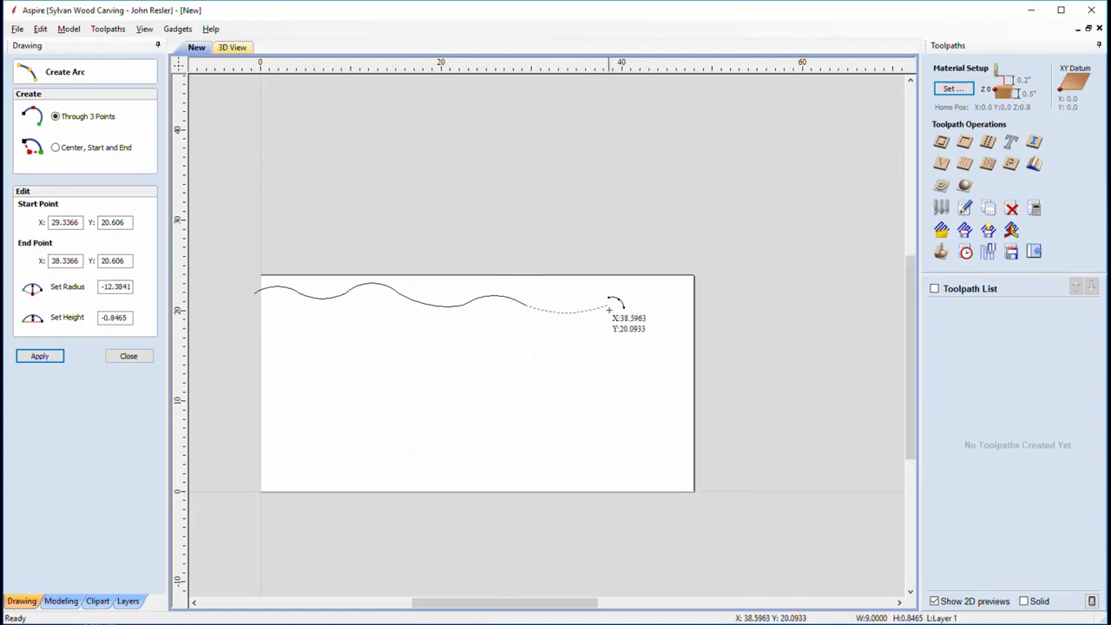
pyautogui.click(608, 306)
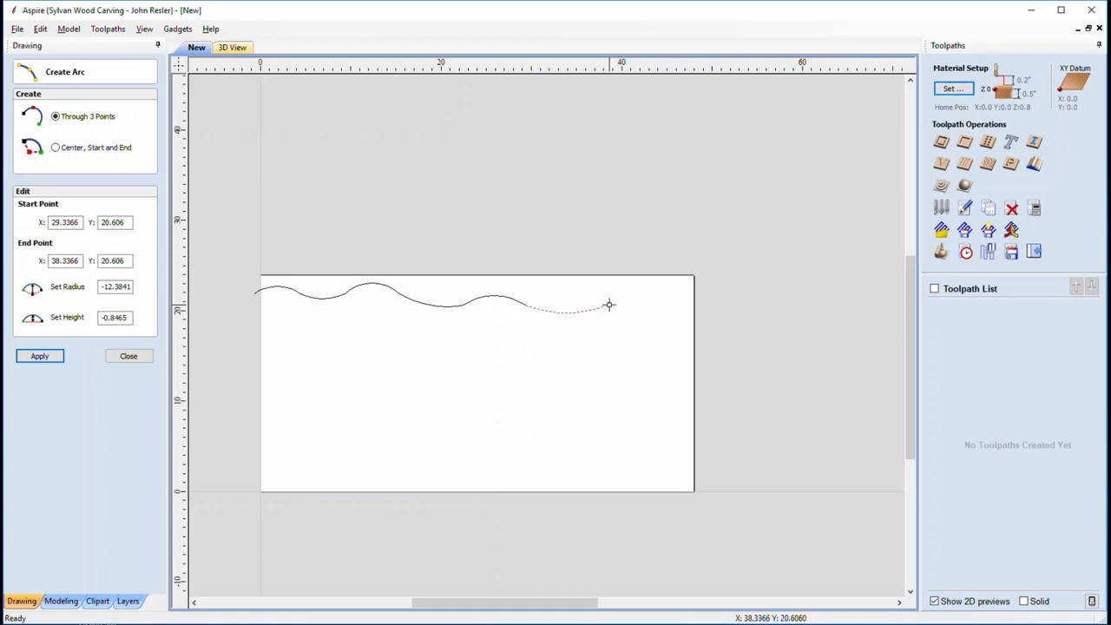
pyautogui.click(695, 304)
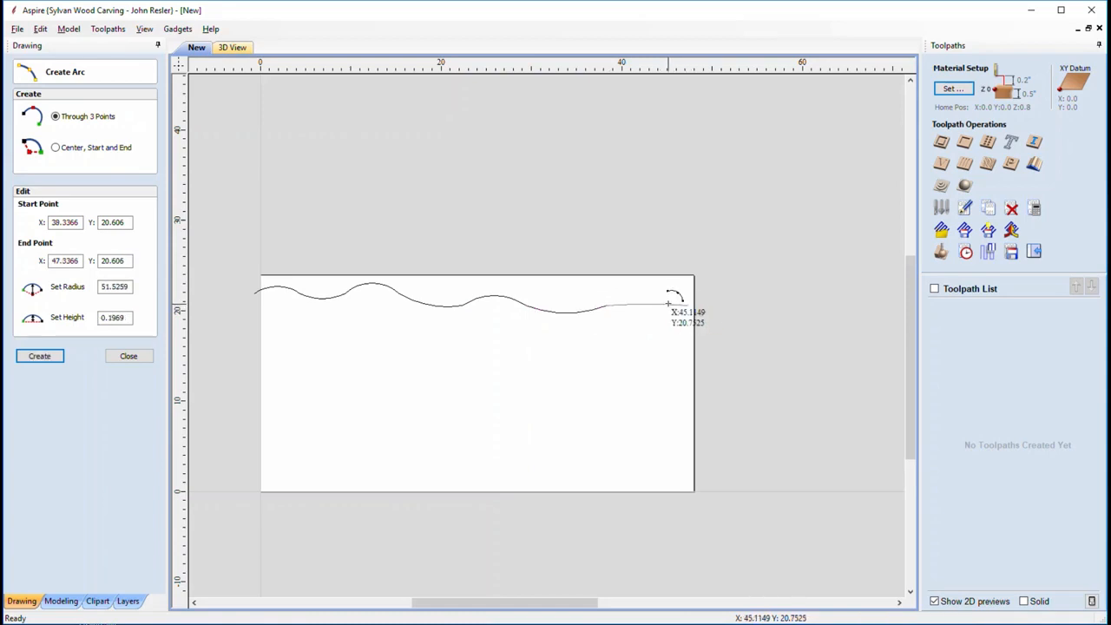
pyautogui.click(672, 297)
# Finish the arcs and join all seven into one continuous wavy curve
pyautogui.press('Escape')
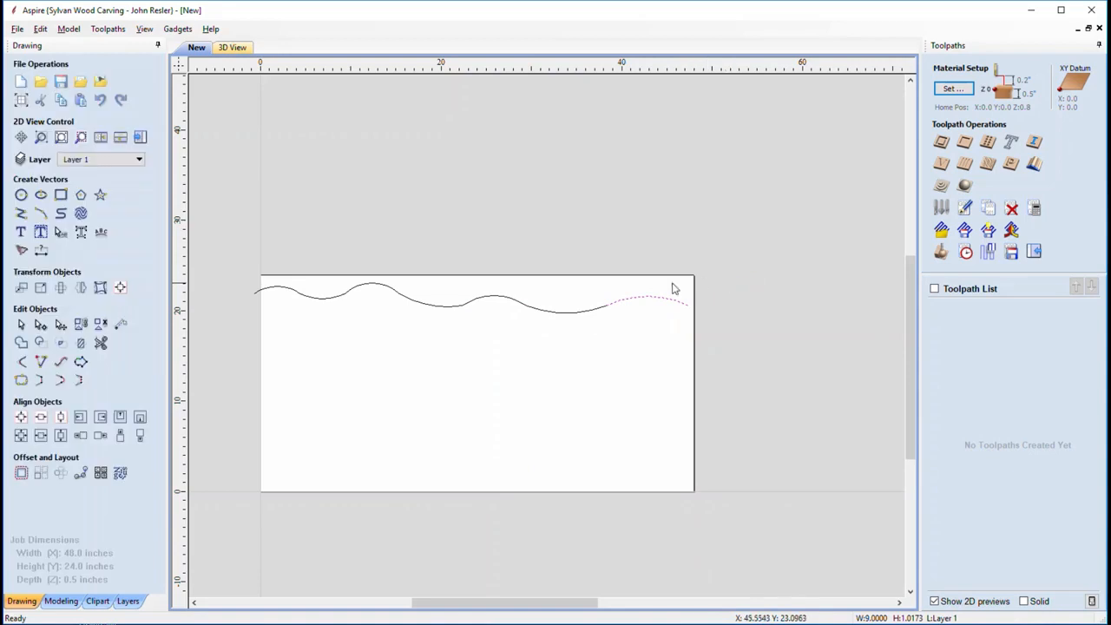
pyautogui.click(292, 296)
pyautogui.hotkey('ctrl', 'a')
pyautogui.press('j')
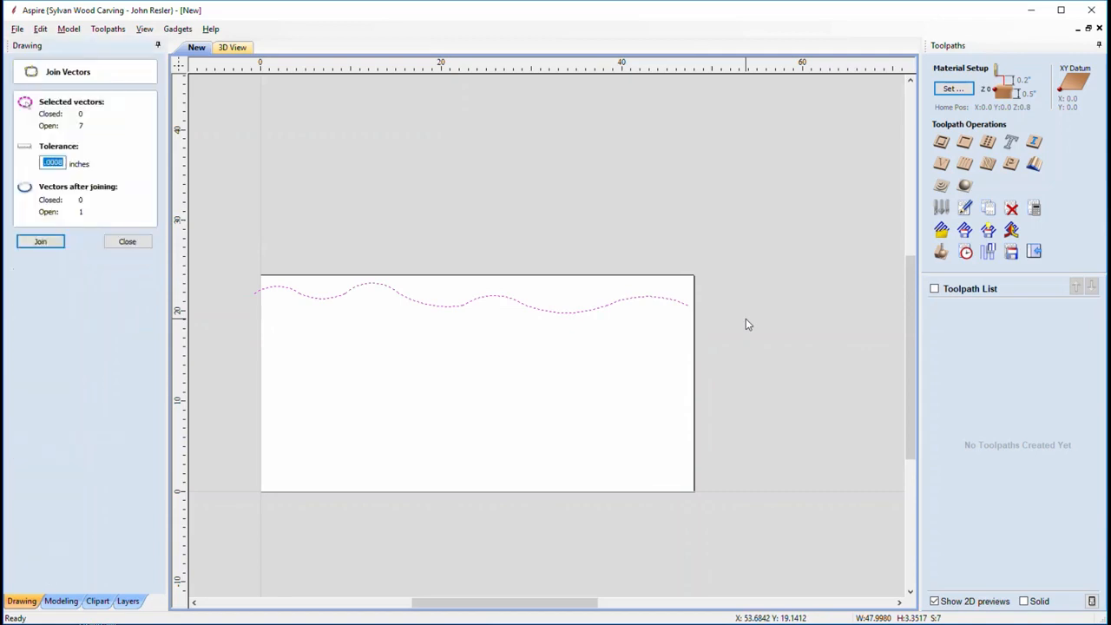
pyautogui.click(42, 241)
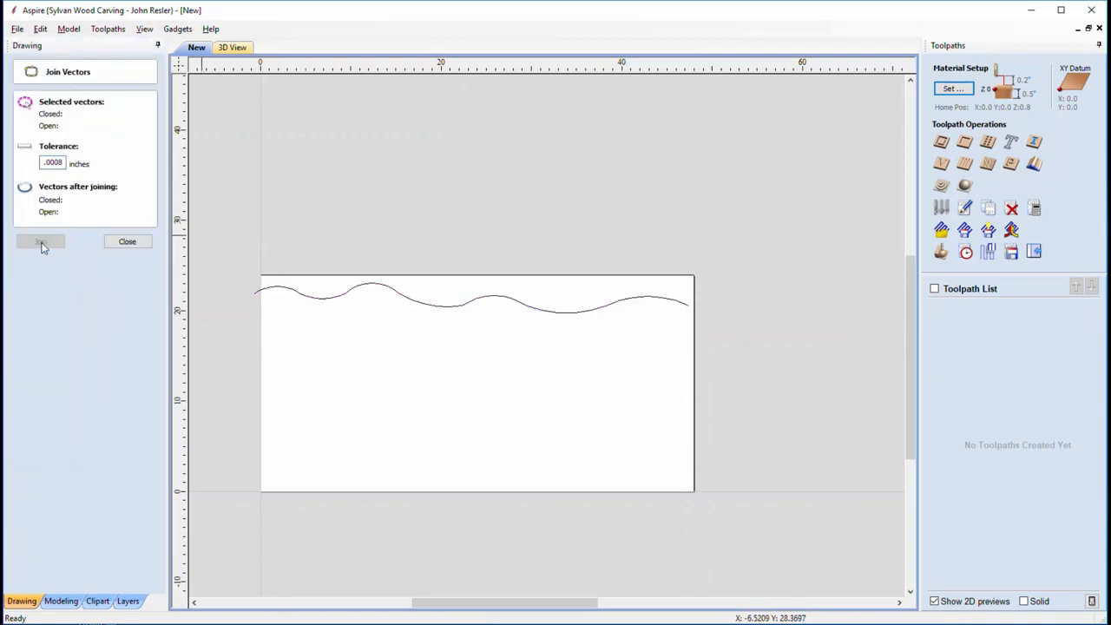
pyautogui.click(139, 242)
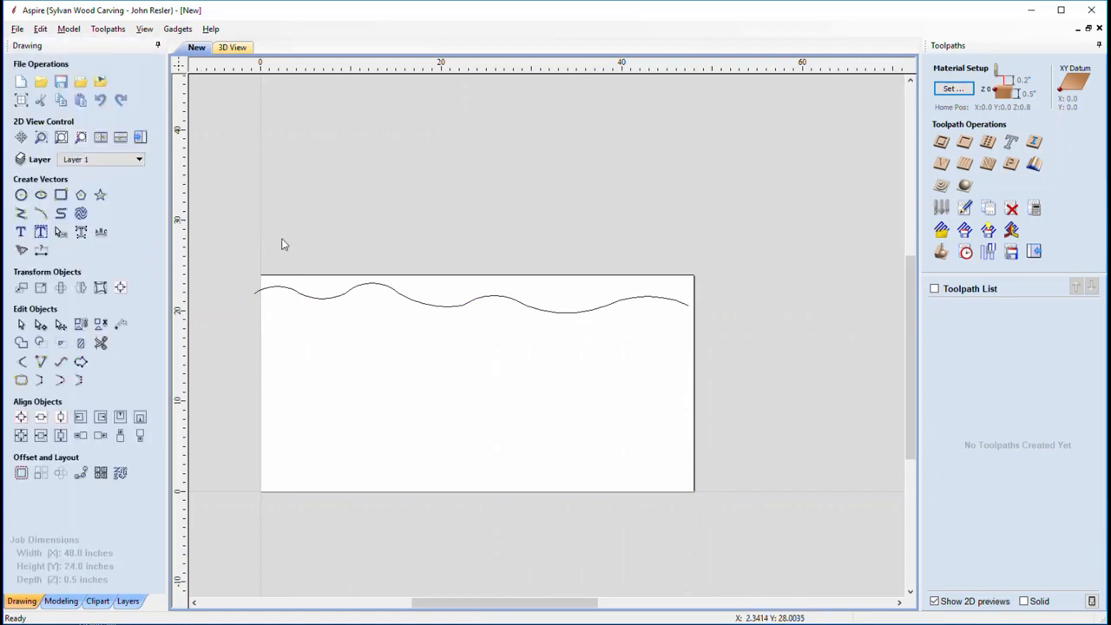
# Tilt the wavy curve diagonally and move it down across the panel's bottom edge
pyautogui.click(305, 298)
pyautogui.click(302, 295)
pyautogui.moveTo(243, 324); pyautogui.dragTo(248, 403)
pyautogui.moveTo(513, 288); pyautogui.dragTo(601, 499)
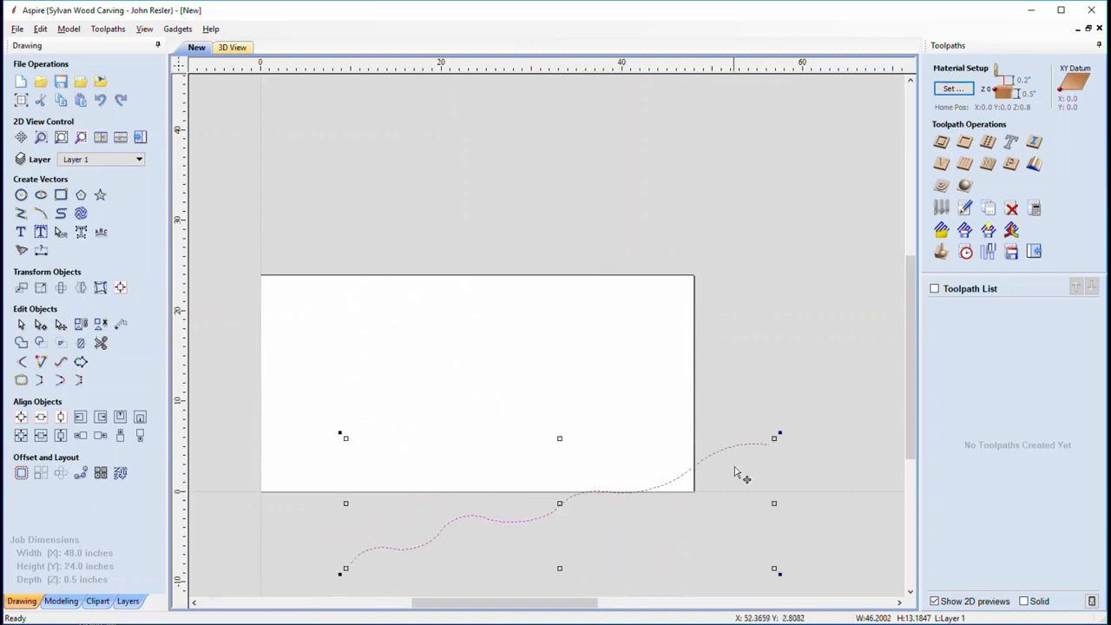
pyautogui.moveTo(694, 464)
pyautogui.mouseDown()
pyautogui.moveTo(645, 481)
pyautogui.moveTo(616, 456)
pyautogui.moveTo(679, 461)
pyautogui.mouseUp()
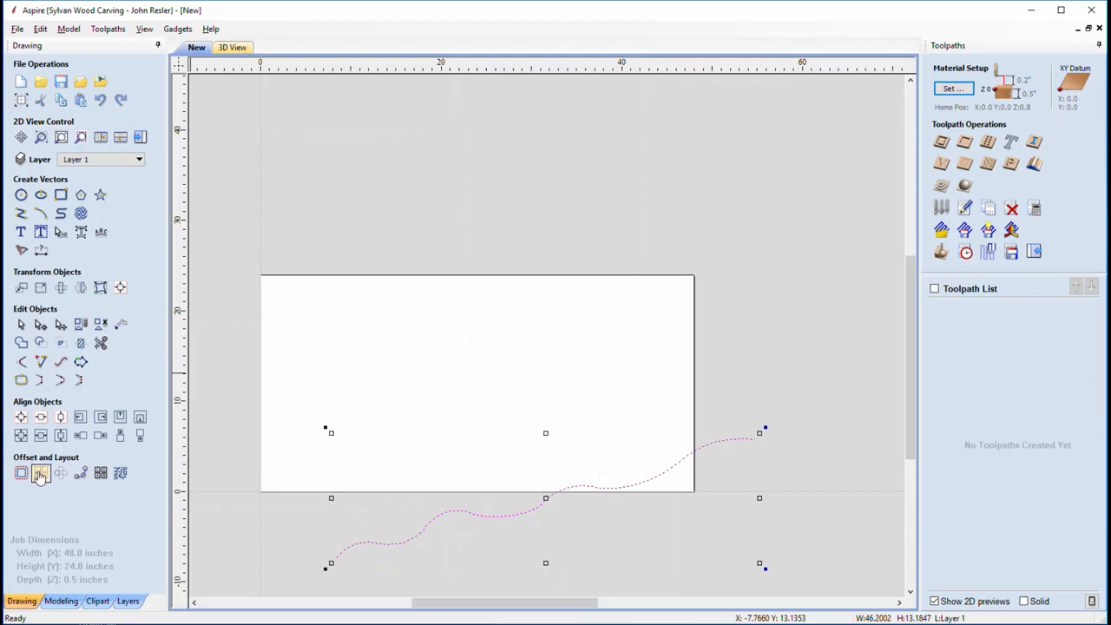
# Array the curve into 25 rows, then undo the too widely spaced result
pyautogui.click(40, 474)
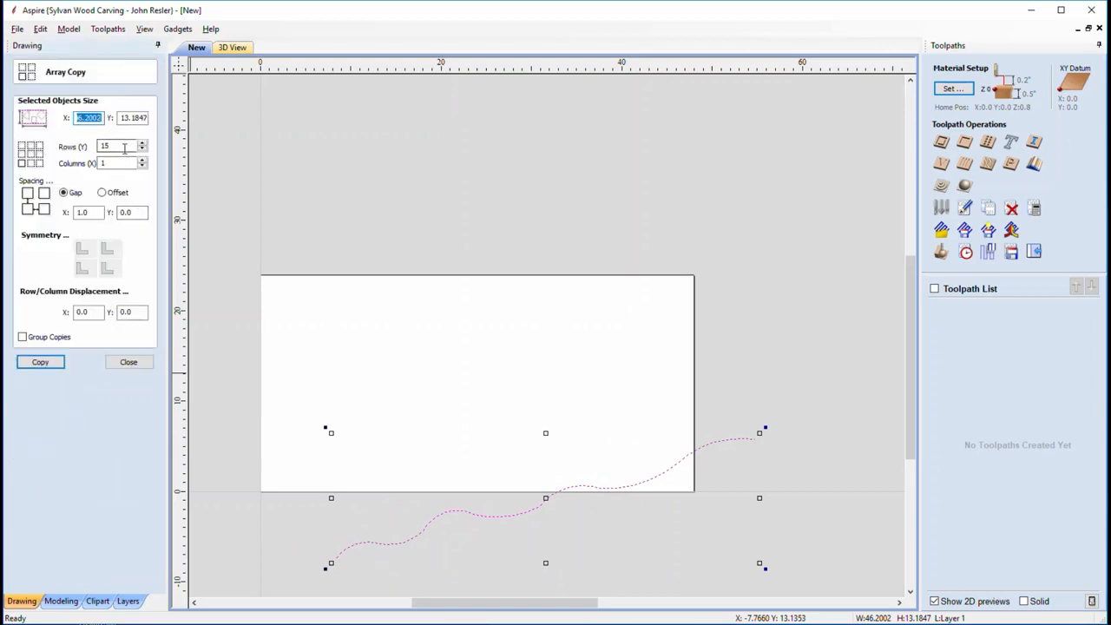
pyautogui.click(126, 213)
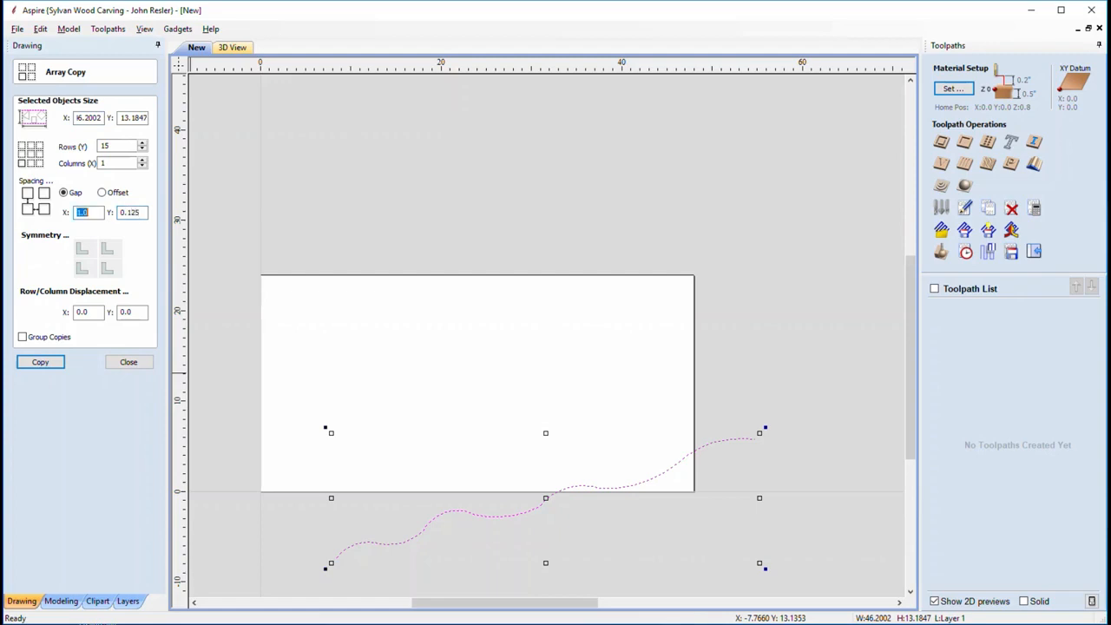
pyautogui.press('Tab')
pyautogui.doubleClick(144, 144)
pyautogui.click(39, 362)
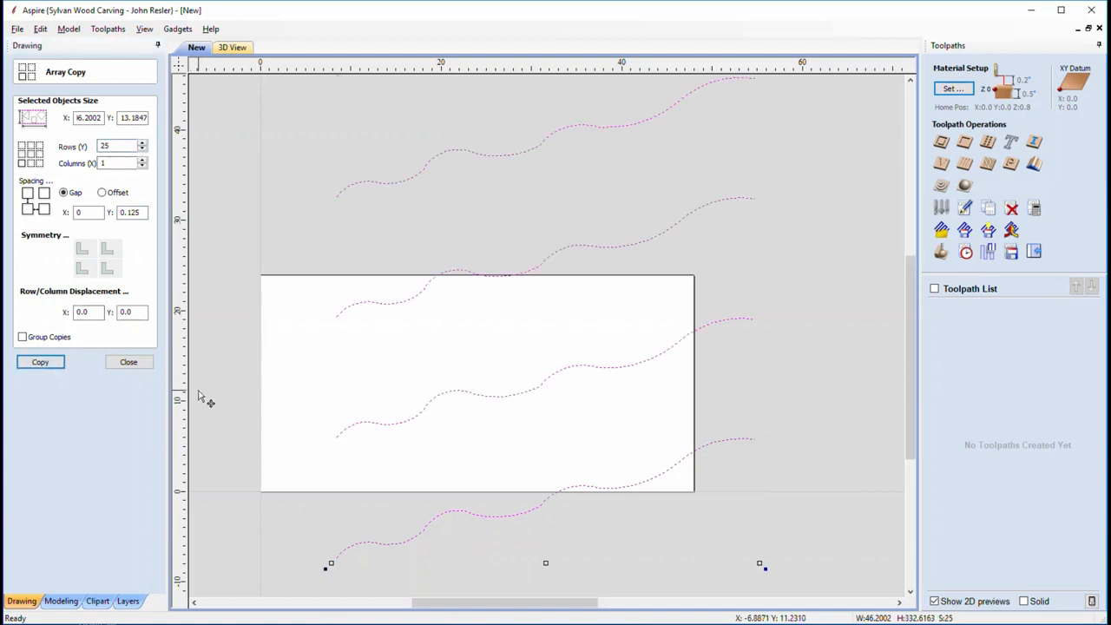
pyautogui.hotkey('ctrl', 'z')
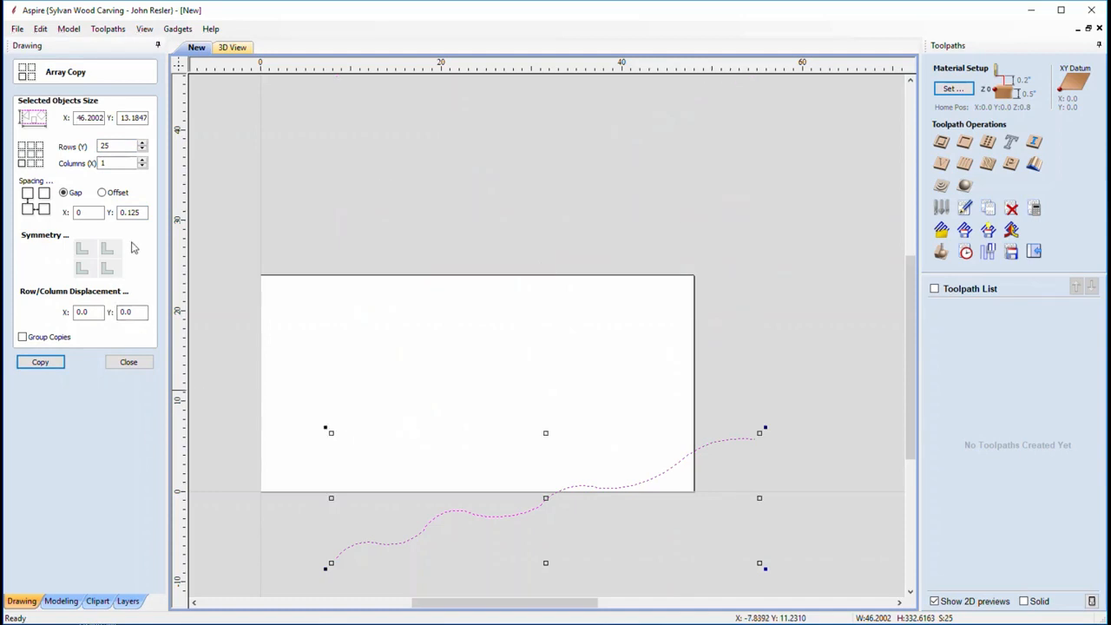
# Re-array the curve as 25 copies at 0.125 offset spacing into a dense band
pyautogui.click(138, 212)
pyautogui.click(102, 194)
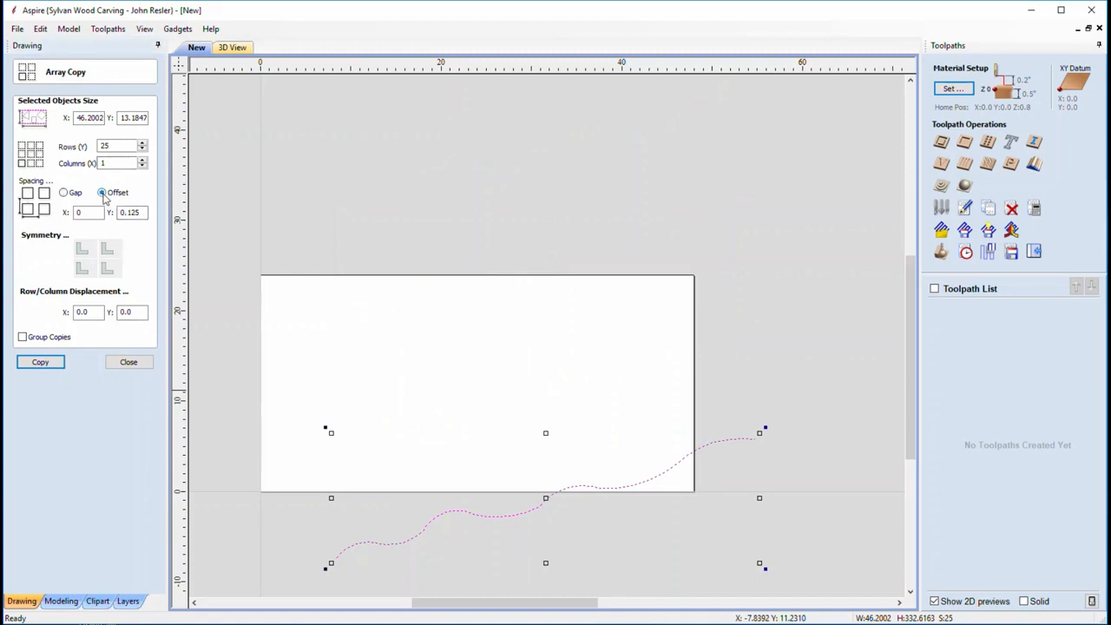
pyautogui.click(43, 363)
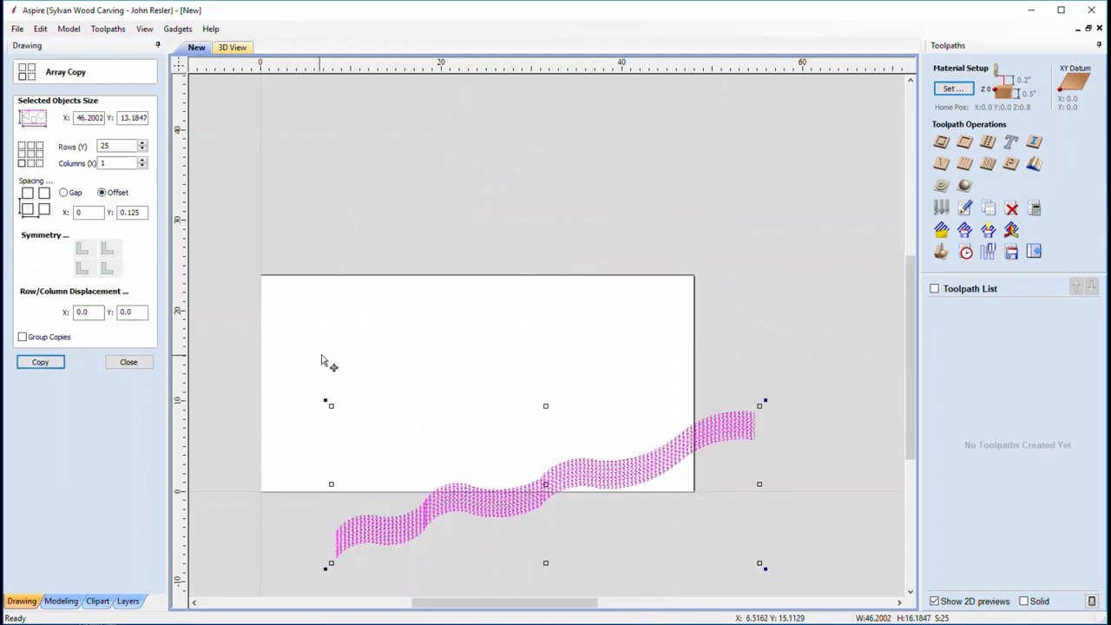
pyautogui.click(129, 362)
pyautogui.scroll(4, 495, 425)
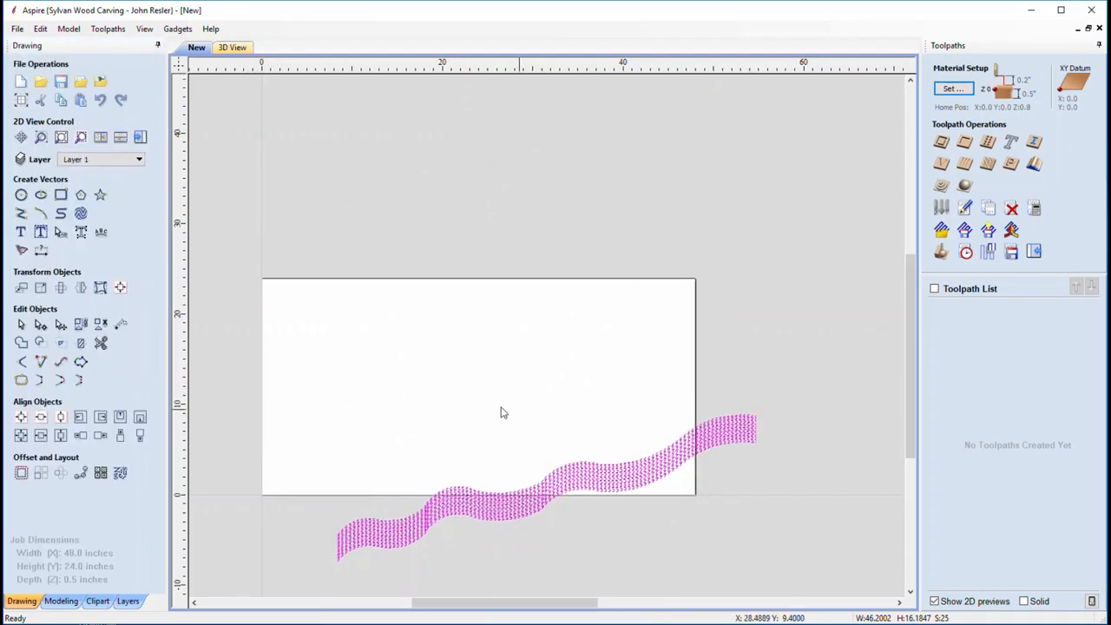
pyautogui.scroll(-4, 473, 397)
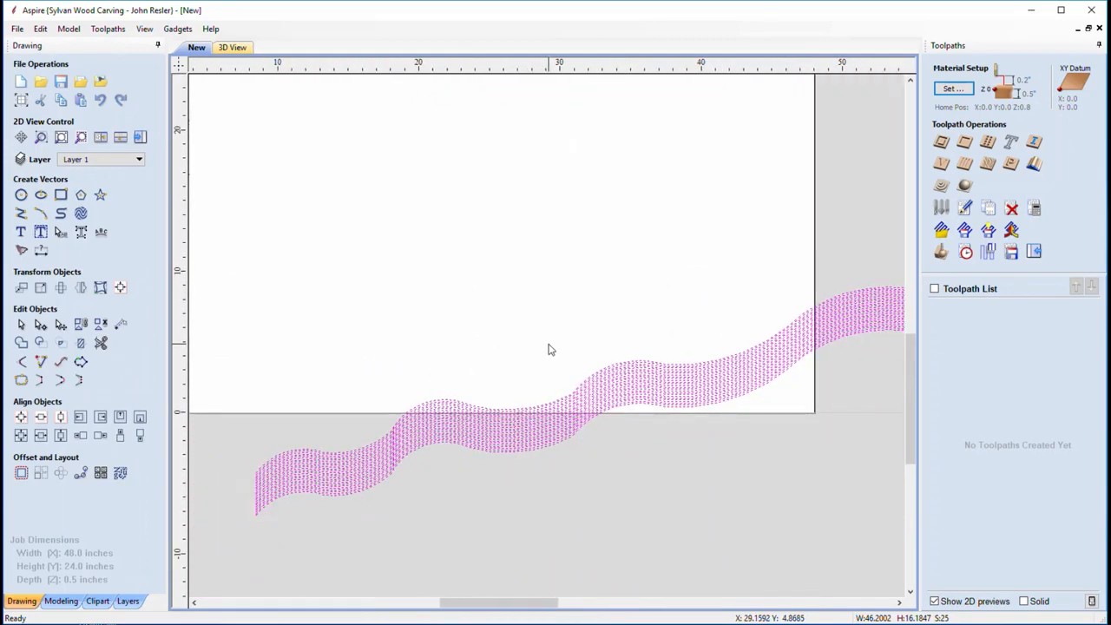
pyautogui.scroll(-1, 548, 349)
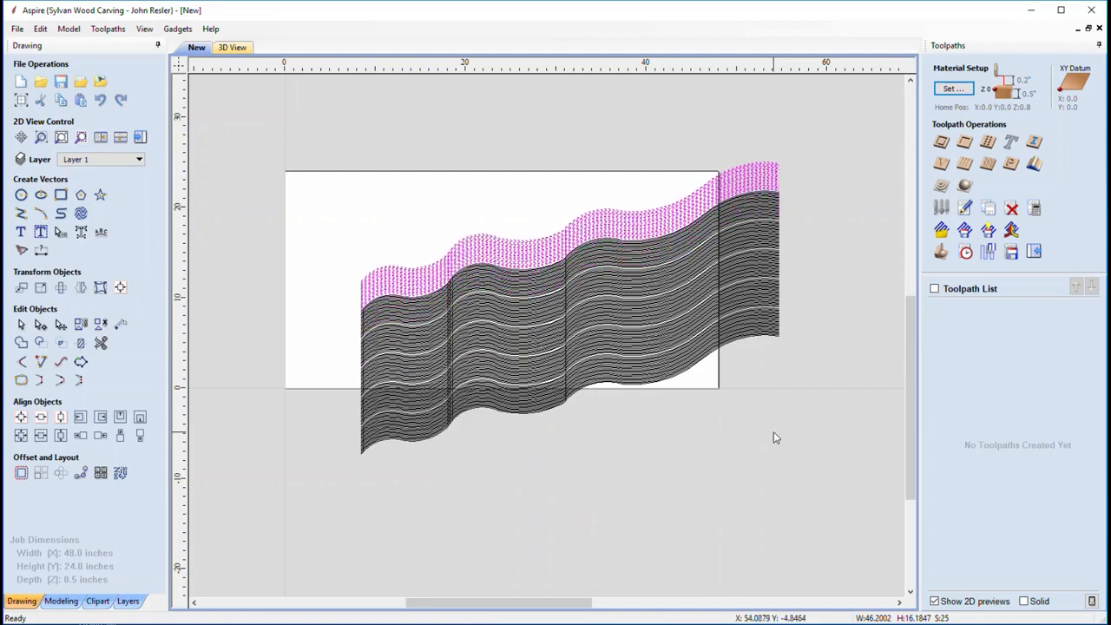
# Select all the wave vectors and centre them on the material
pyautogui.click(759, 453)
pyautogui.hotkey('ctrl', 'a')
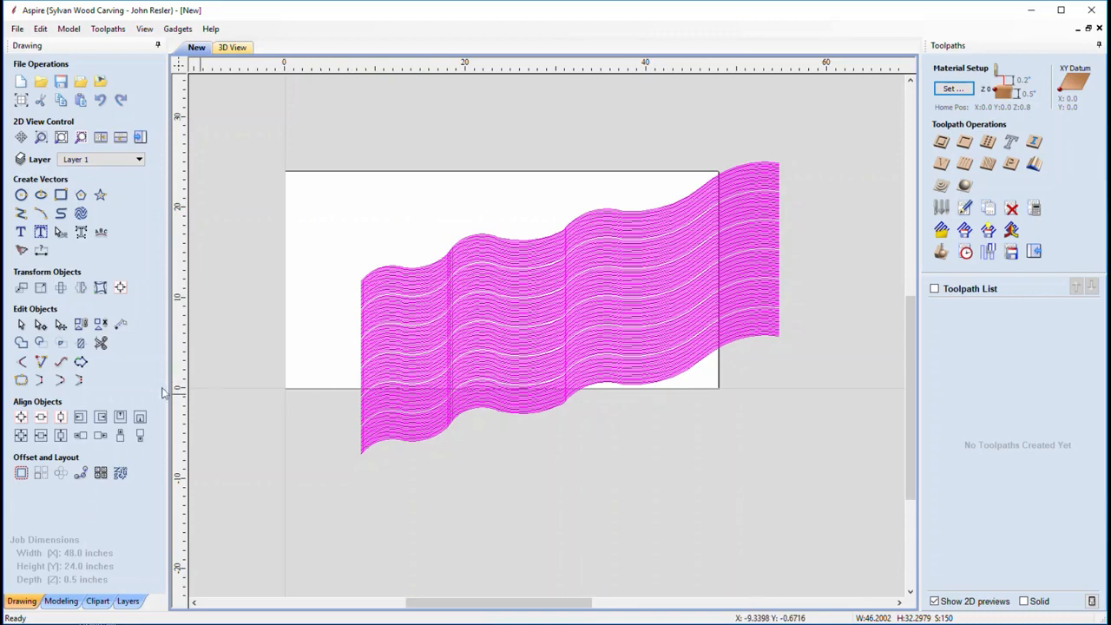
pyautogui.click(21, 417)
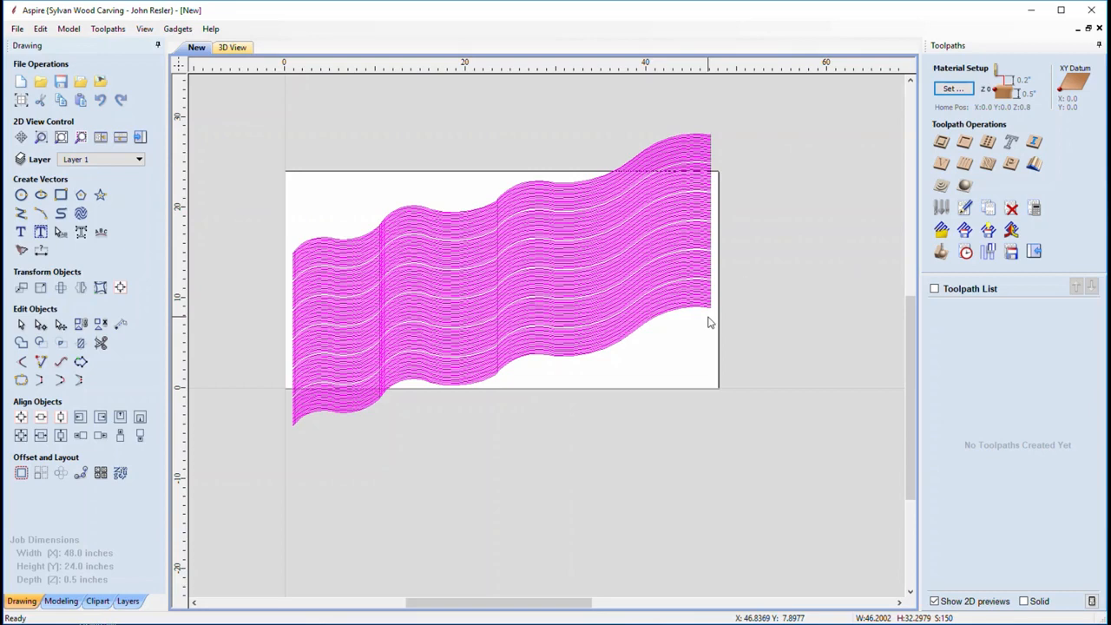
# Create a 2D profile toolpath 0.1 inches deep with the V-Bit (60 deg 6 mm), machining on the vectors
pyautogui.click(941, 141)
pyautogui.press('Tab')
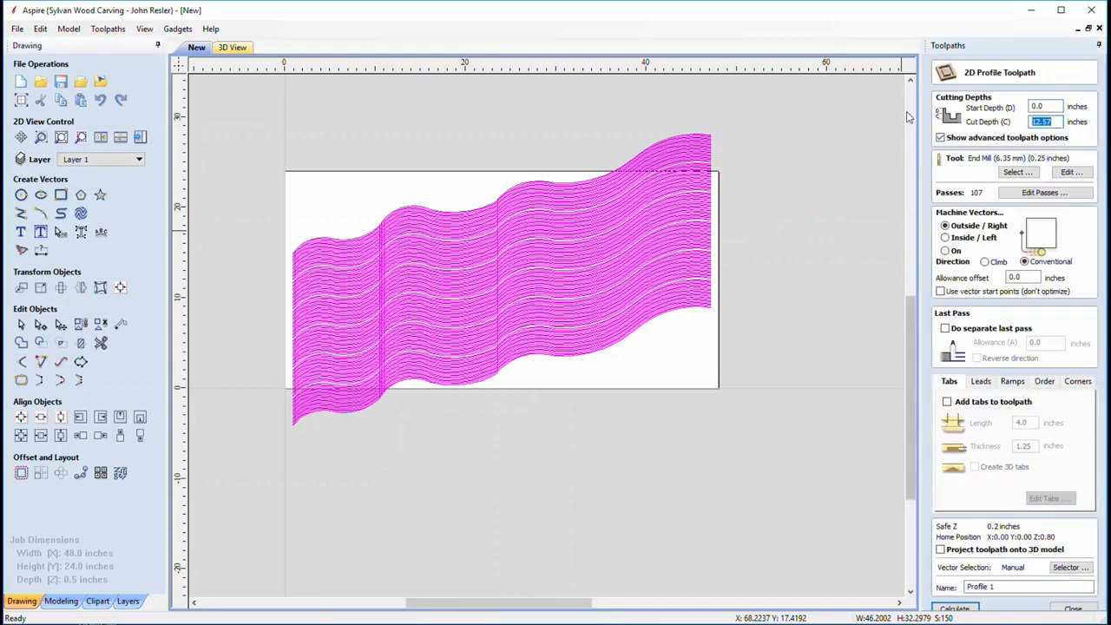
pyautogui.write('0.1')
pyautogui.click(1018, 172)
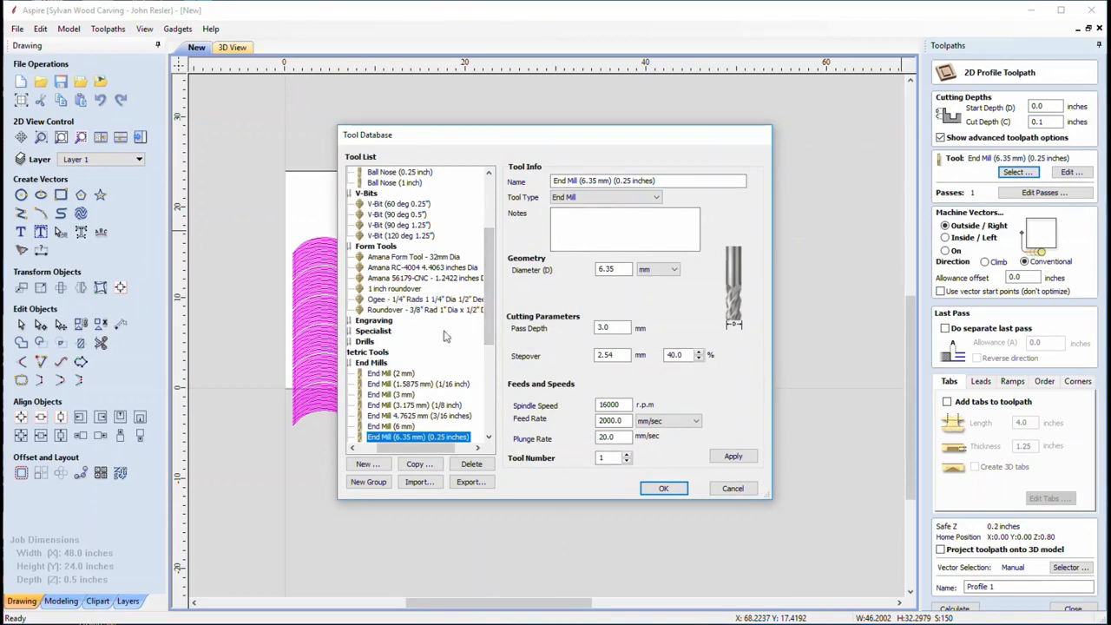
pyautogui.moveTo(383, 447); pyautogui.dragTo(367, 447)
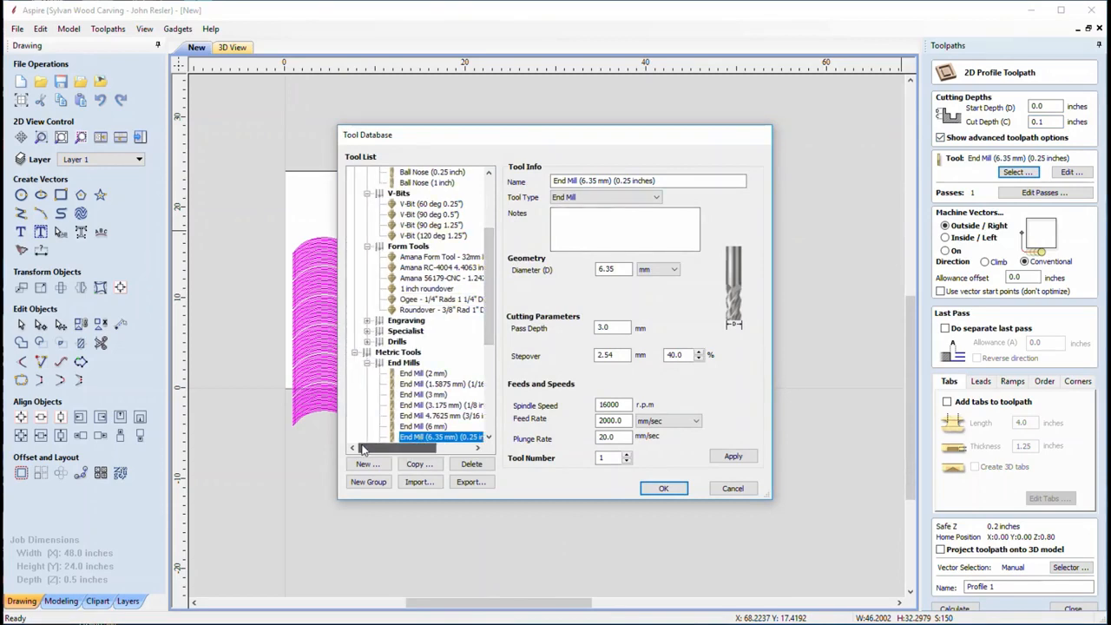
pyautogui.scroll(-6, 398, 307)
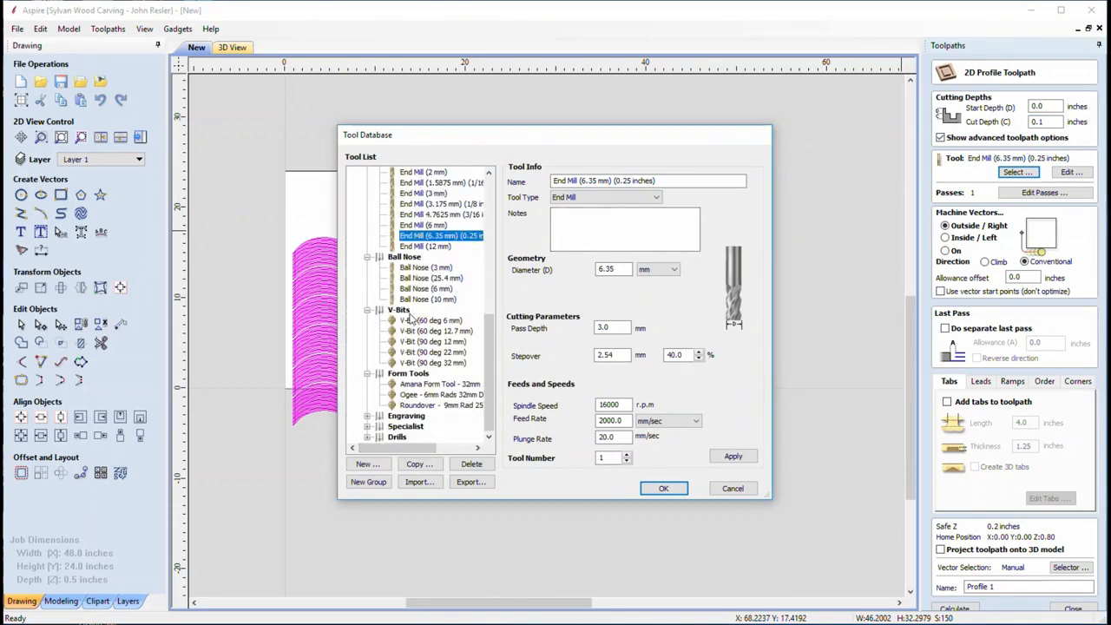
pyautogui.click(440, 321)
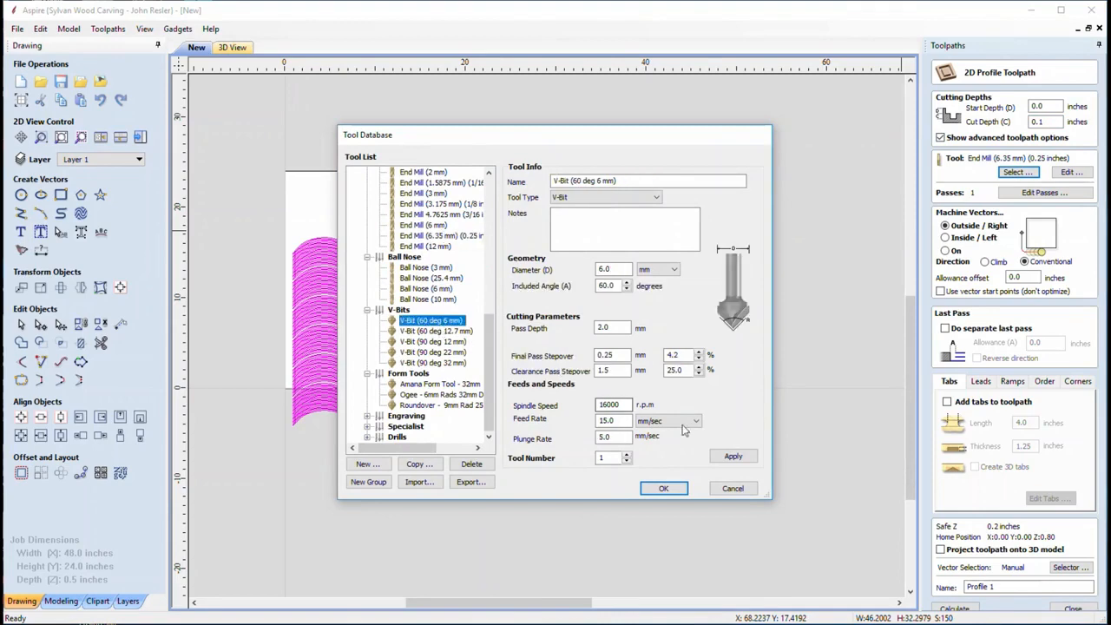
pyautogui.click(728, 456)
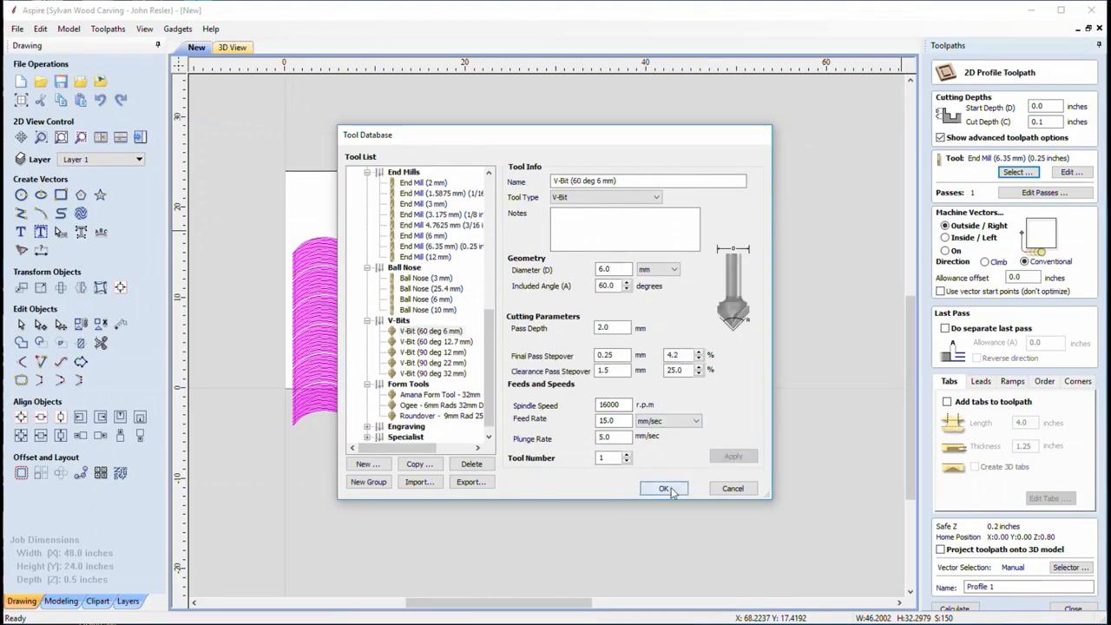
pyautogui.click(663, 488)
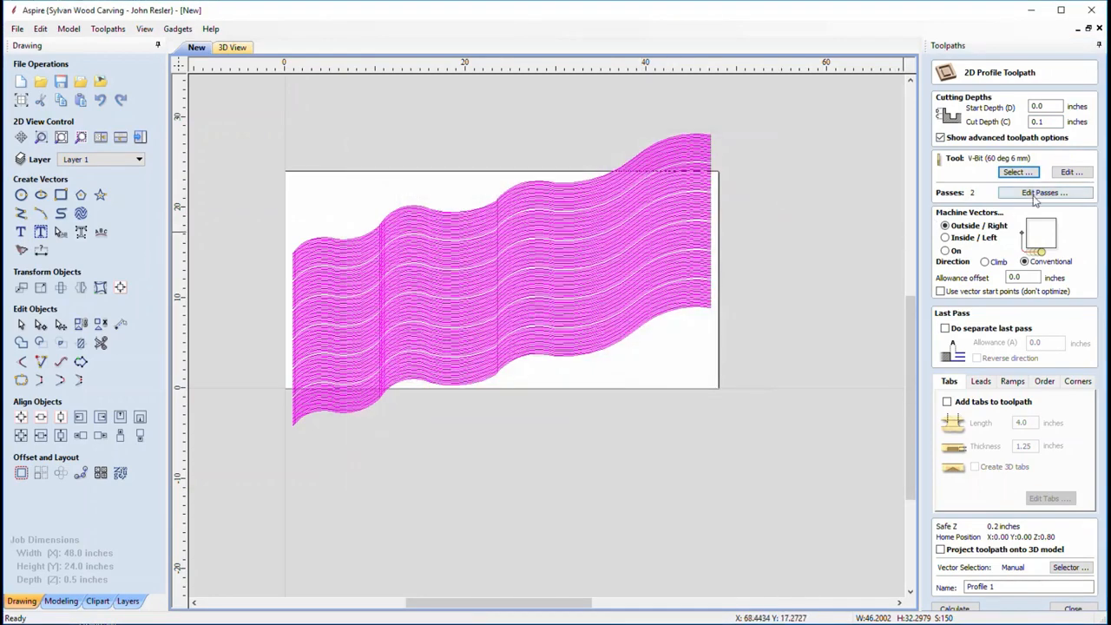
pyautogui.click(945, 251)
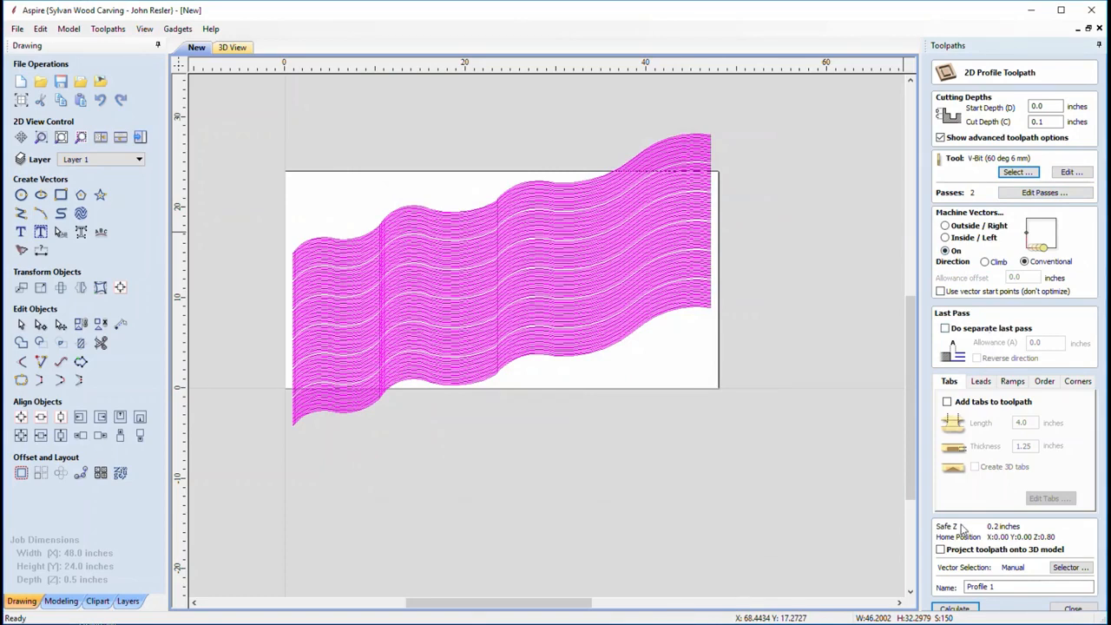
# Calculate the wave profile toolpath and tilt the 3D view to inspect it
pyautogui.click(955, 610)
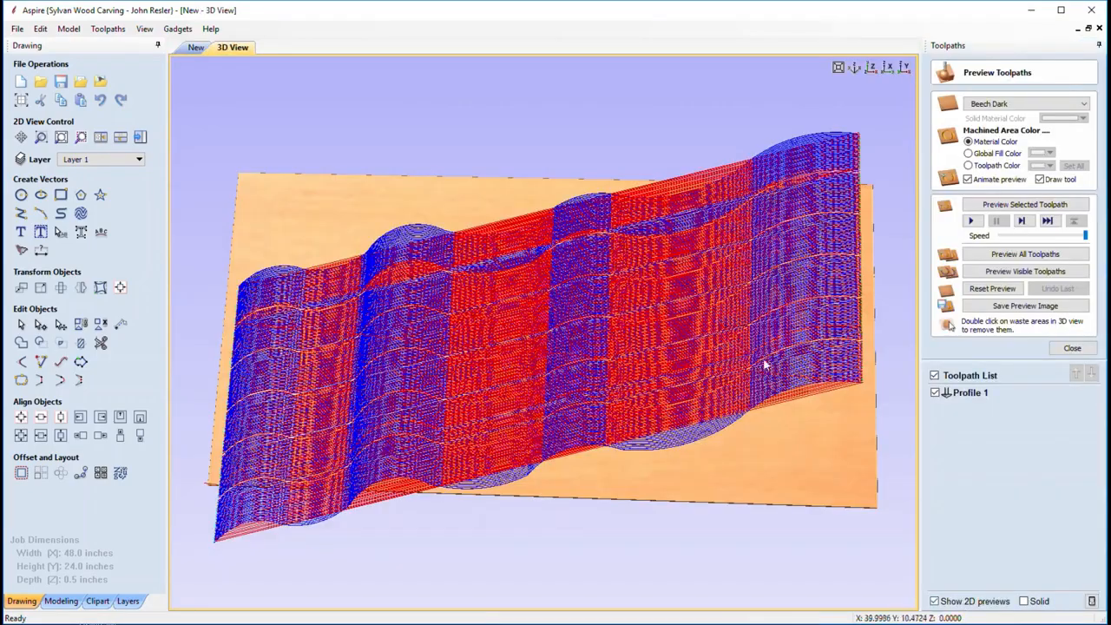
pyautogui.moveTo(417, 188); pyautogui.dragTo(665, 300)
pyautogui.moveTo(796, 412); pyautogui.dragTo(821, 436)
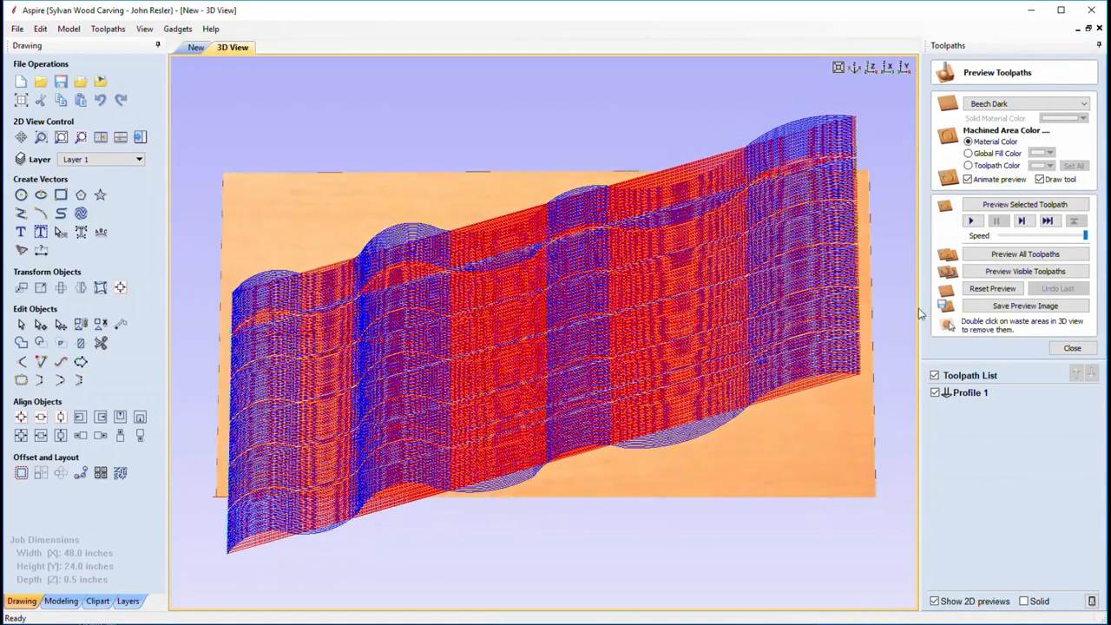
# Simulate all toolpaths, orbit the carved board, then return to the 2D drawing
pyautogui.click(1012, 253)
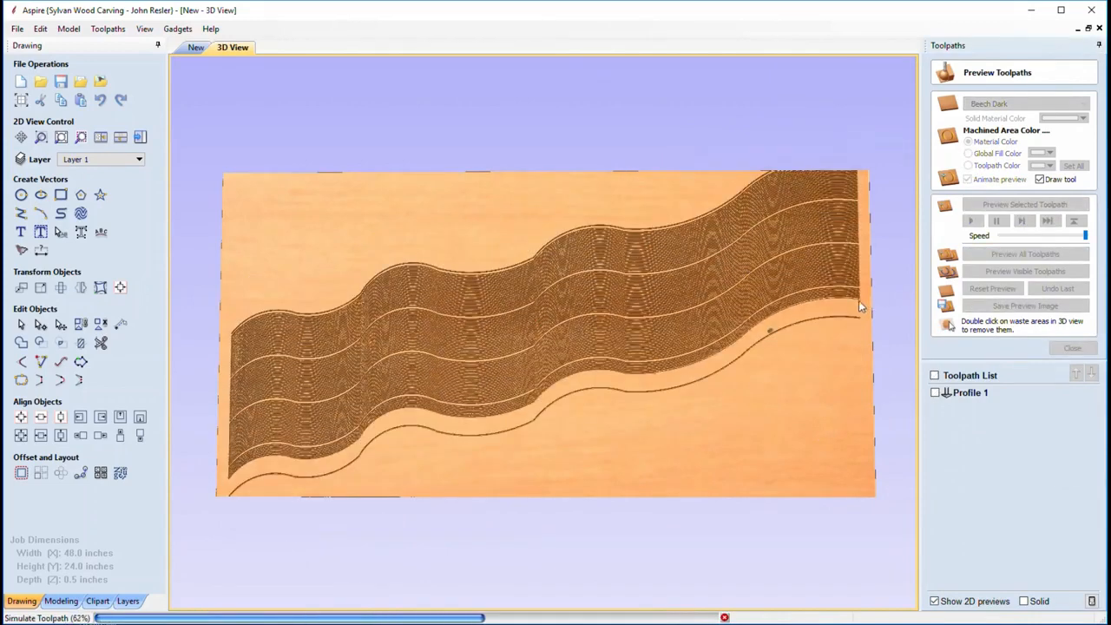
pyautogui.moveTo(748, 290); pyautogui.dragTo(595, 286)
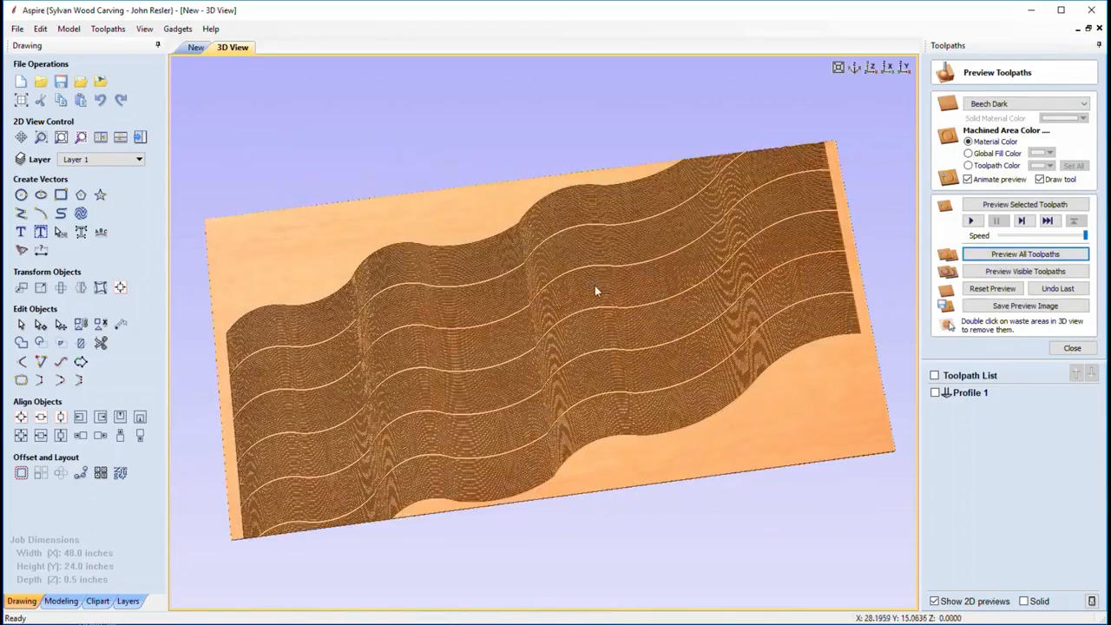
pyautogui.moveTo(521, 303); pyautogui.dragTo(538, 287)
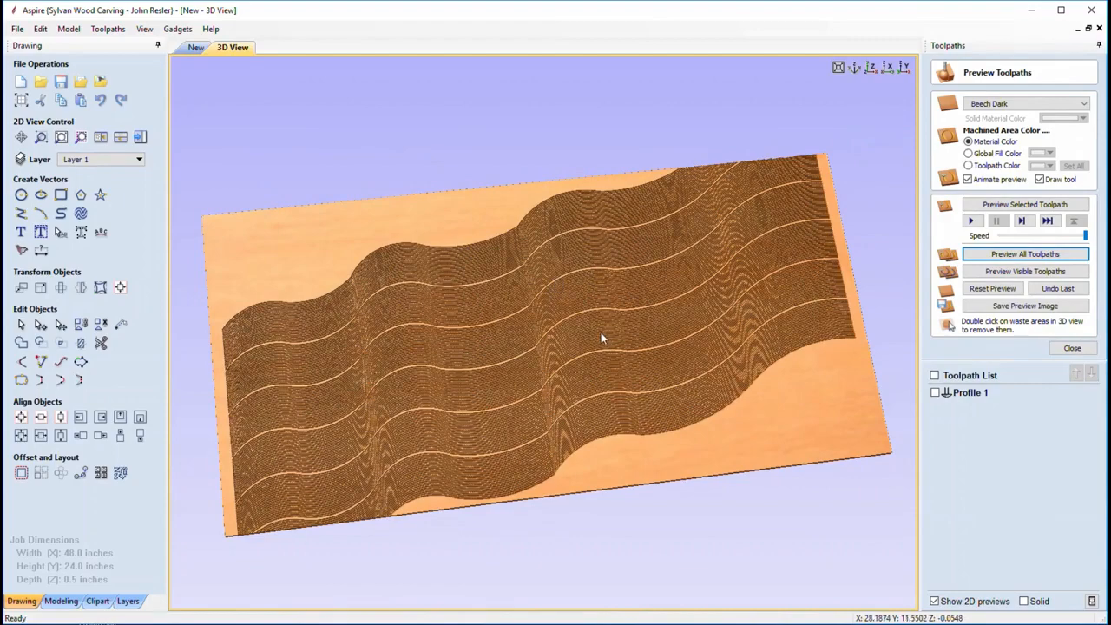
pyautogui.moveTo(776, 373); pyautogui.dragTo(737, 414)
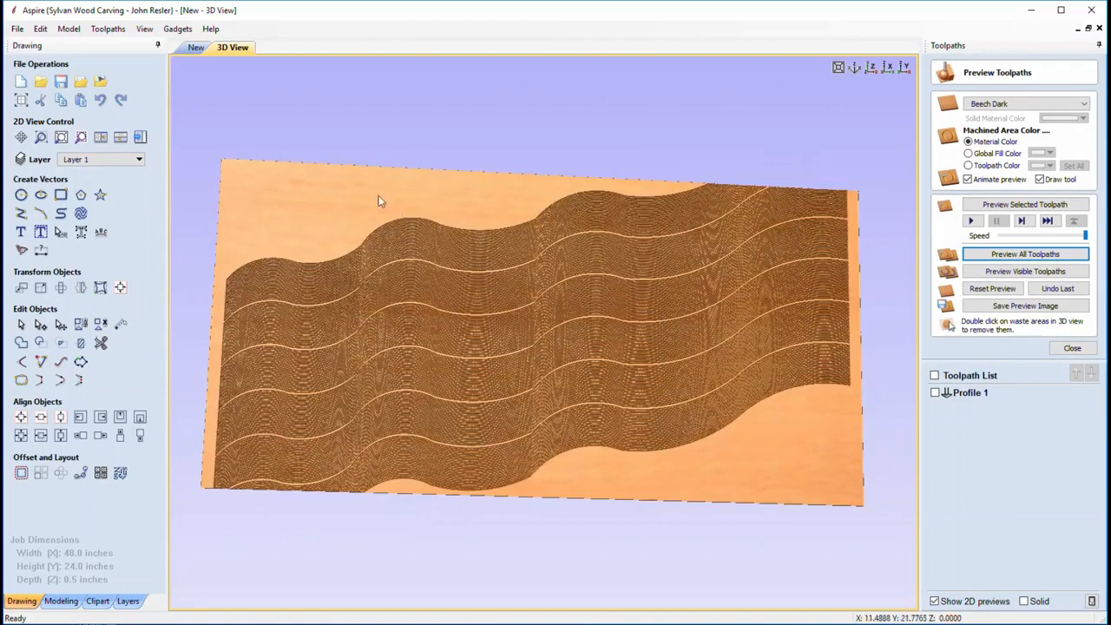
pyautogui.click(197, 49)
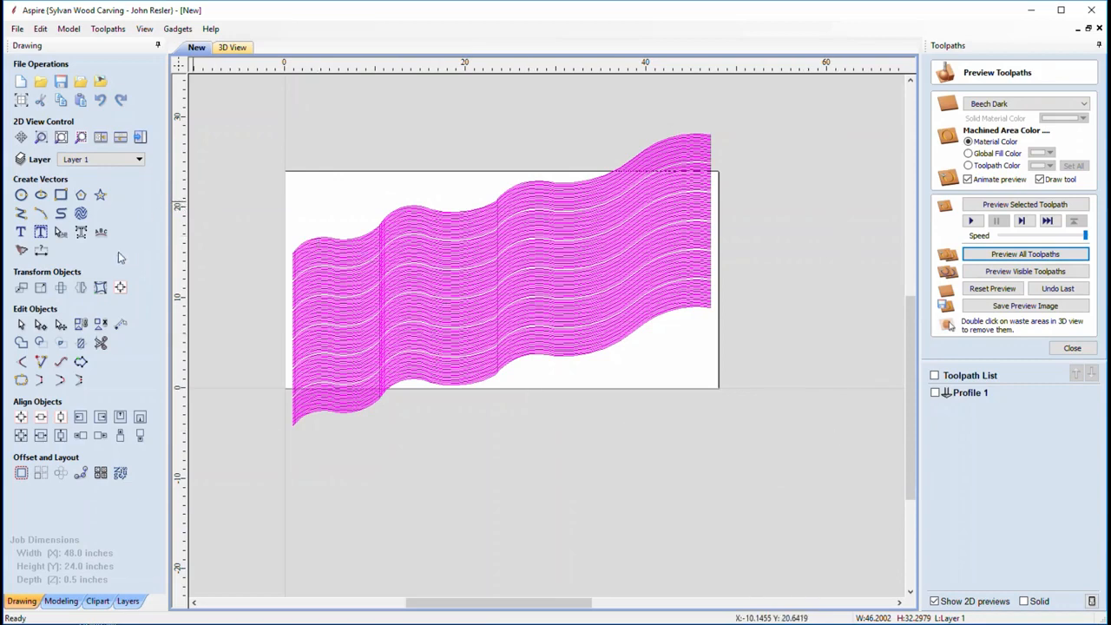
# Create a mirrored copy of the wave vectors
pyautogui.click(80, 288)
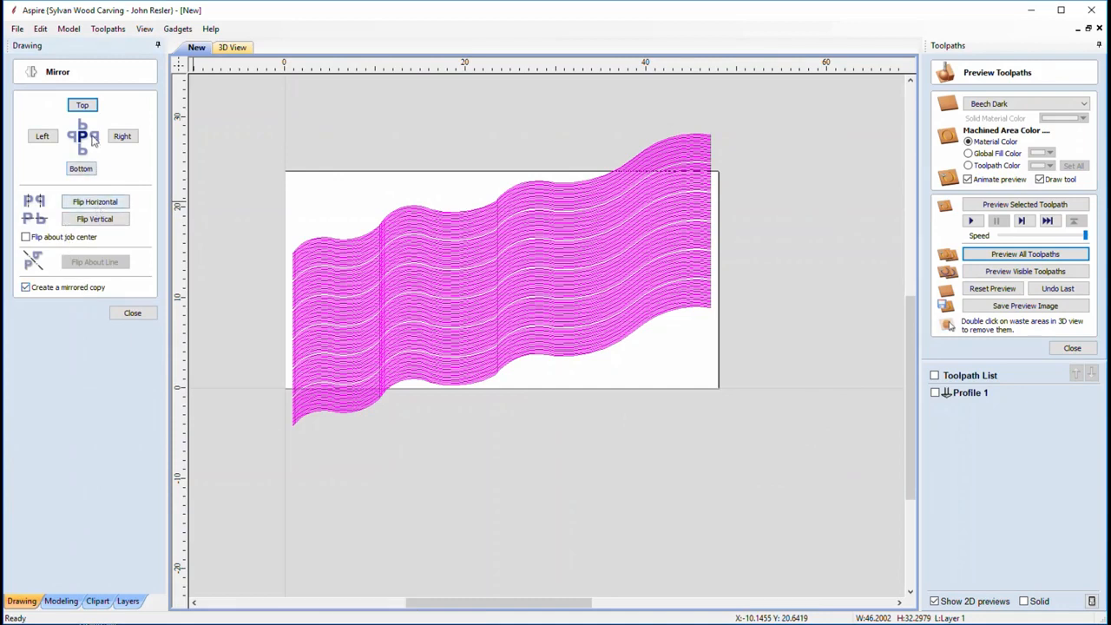
pyautogui.click(82, 105)
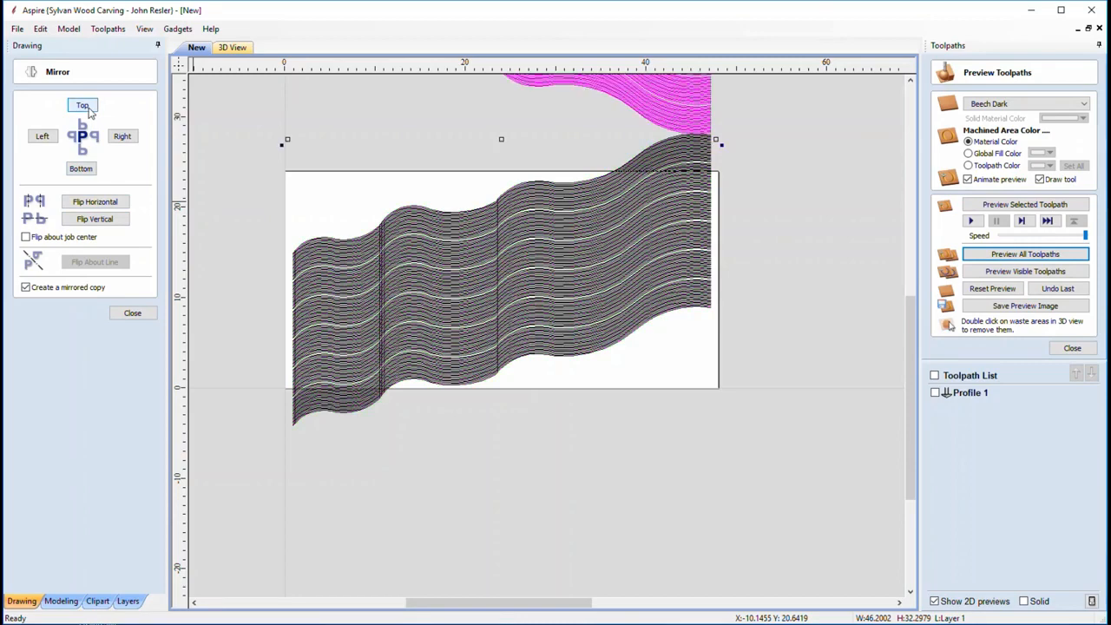
pyautogui.click(133, 313)
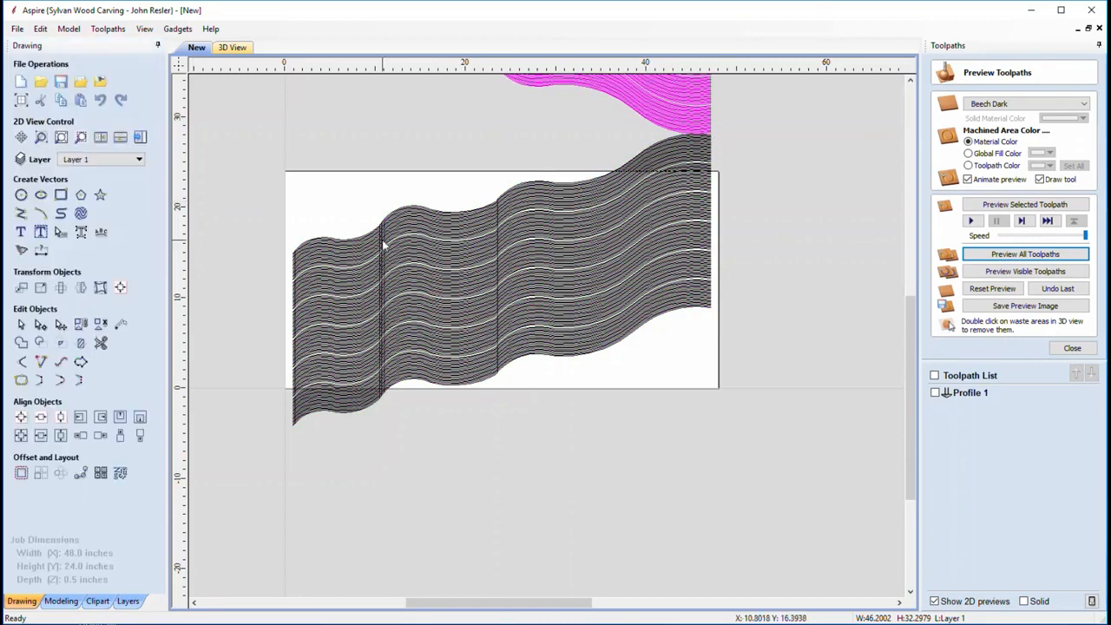
pyautogui.scroll(4, 533, 171)
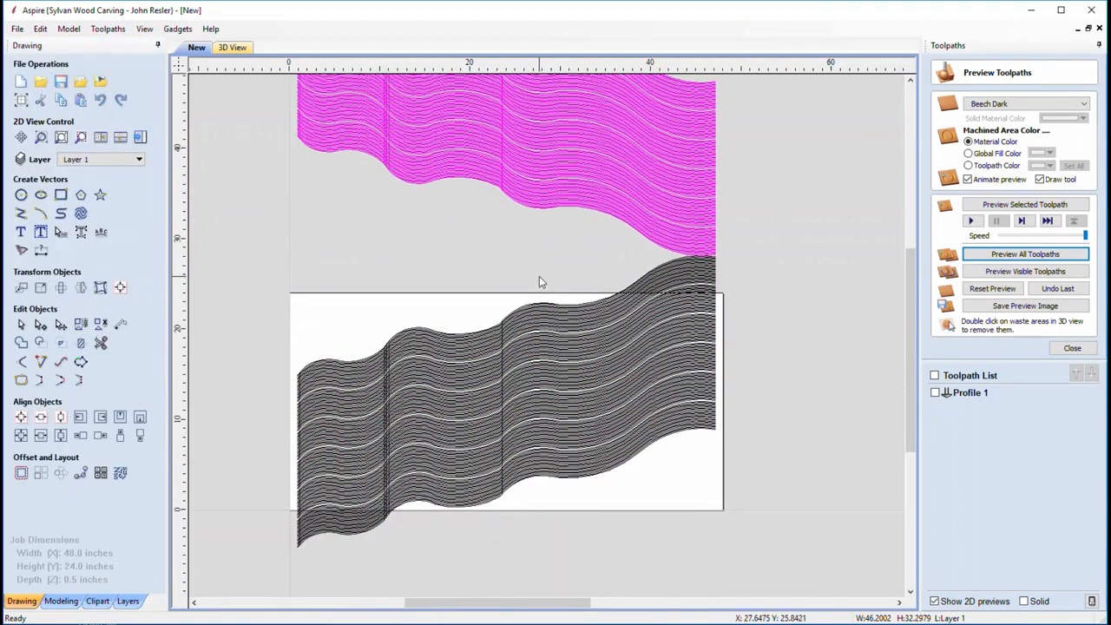
# Nudge the mirrored waves down over the originals, then start a new 2D profile toolpath
pyautogui.press('Down')
pyautogui.press('Down')
pyautogui.press('Down')
pyautogui.press('Down')
pyautogui.press('Down')
pyautogui.press('Down')
pyautogui.press('Down')
pyautogui.press('Down')
pyautogui.press('Down')
pyautogui.press('Down')
pyautogui.press('Down')
pyautogui.press('Down')
pyautogui.press('Down')
pyautogui.press('Down')
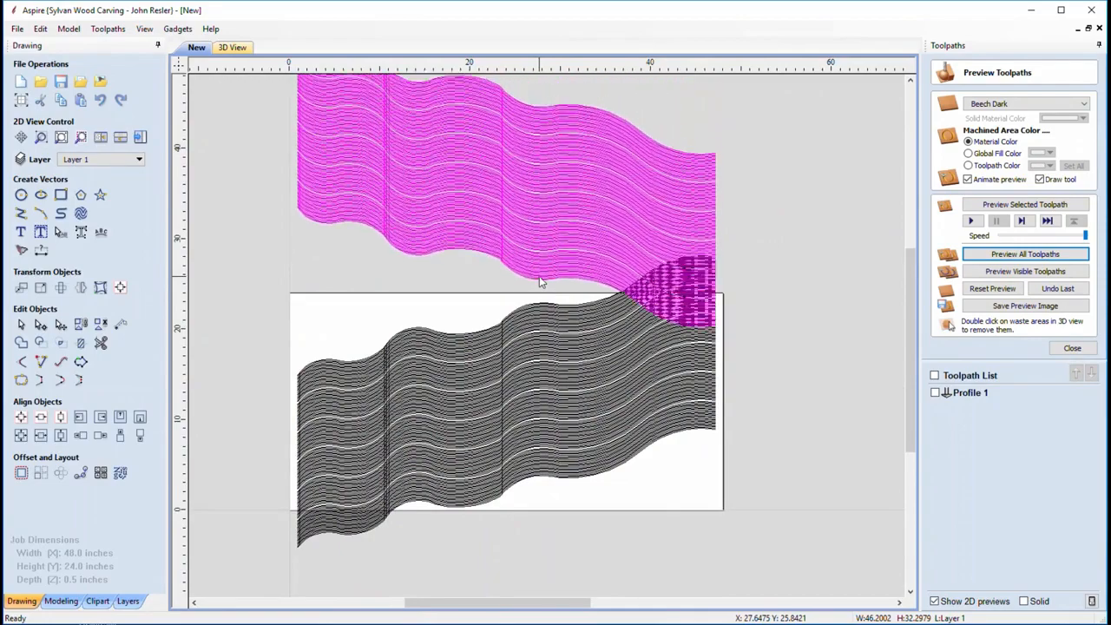
pyautogui.press('Down')
pyautogui.press('Down')
pyautogui.press('Down')
pyautogui.press('Down')
pyautogui.press('Down')
pyautogui.press('Down')
pyautogui.press('Down')
pyautogui.press('Down')
pyautogui.press('Down')
pyautogui.press('Down')
pyautogui.press('Down')
pyautogui.press('Down')
pyautogui.press('Down')
pyautogui.press('Down')
pyautogui.press('Down')
pyautogui.press('Down')
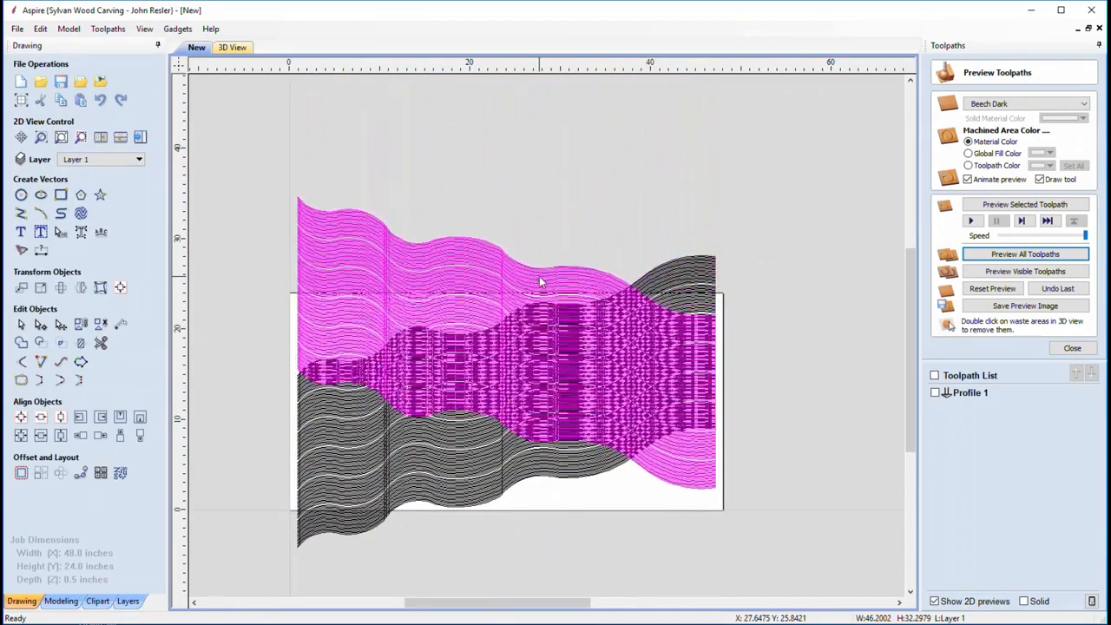
pyautogui.press('Down')
pyautogui.press('Down')
pyautogui.press('Down')
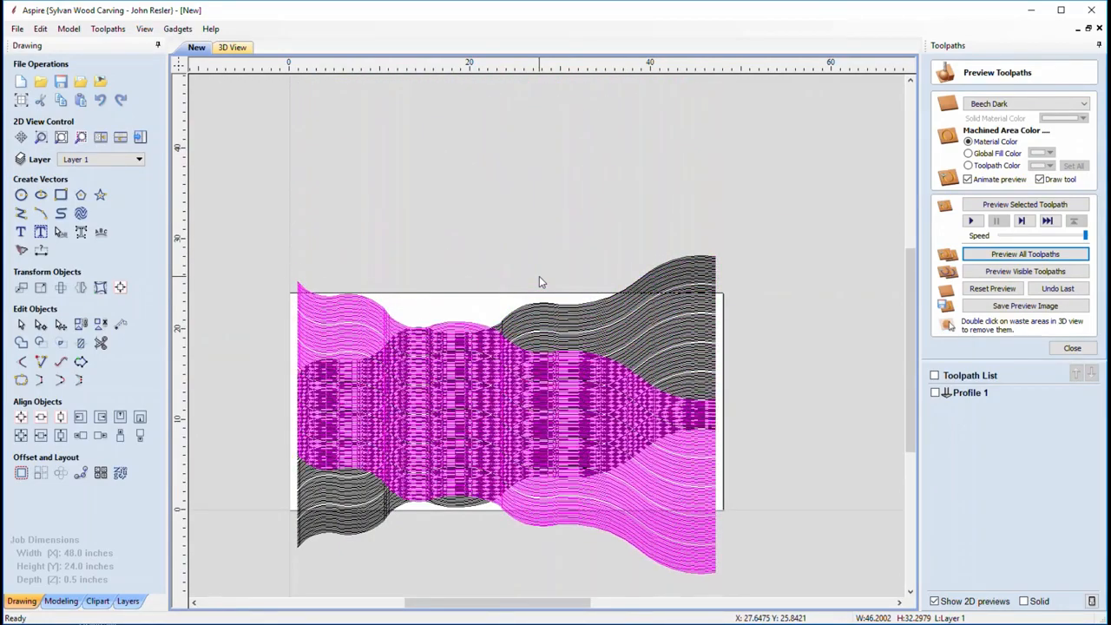
pyautogui.press('Up')
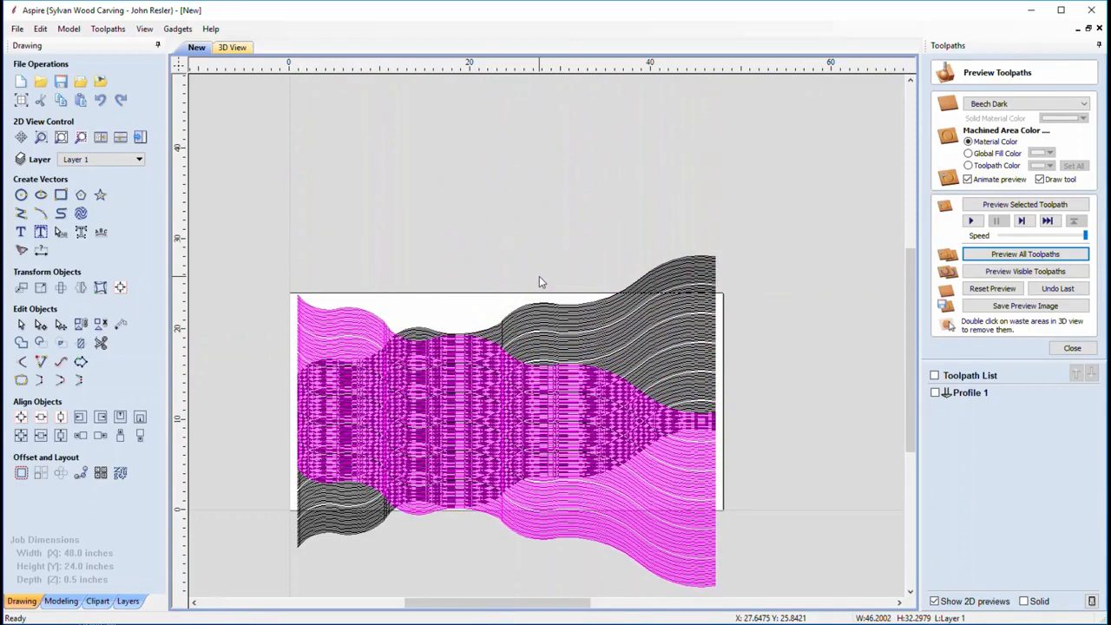
pyautogui.press('Up')
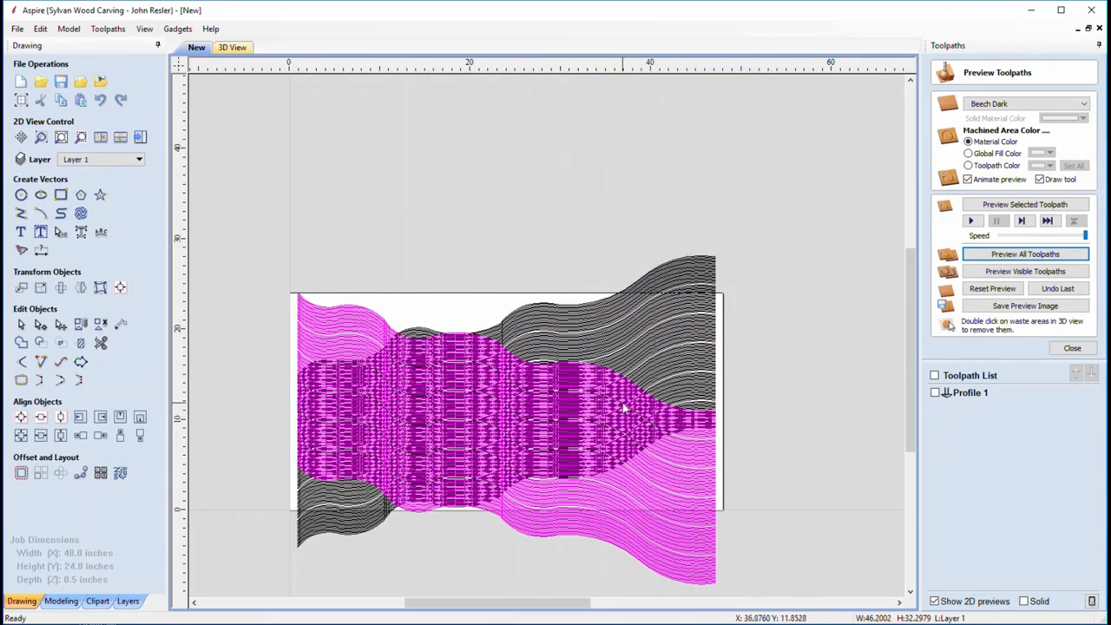
pyautogui.click(1071, 348)
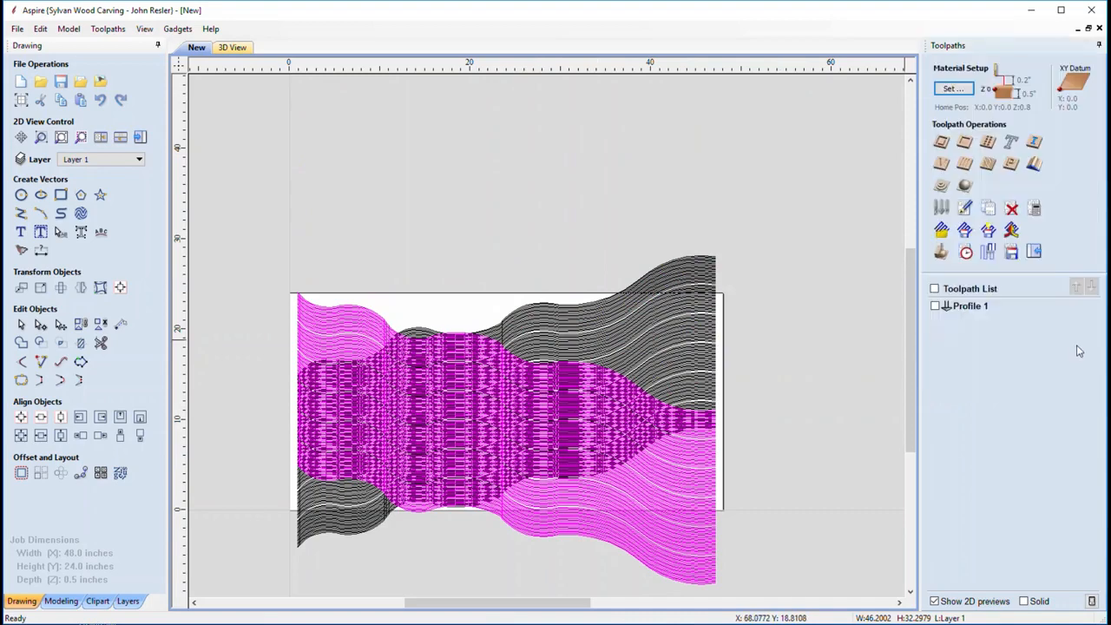
pyautogui.click(942, 146)
# Set the V-bit profile cut depth to 0.075 inches for a single pass and calculate it
pyautogui.click(1056, 122)
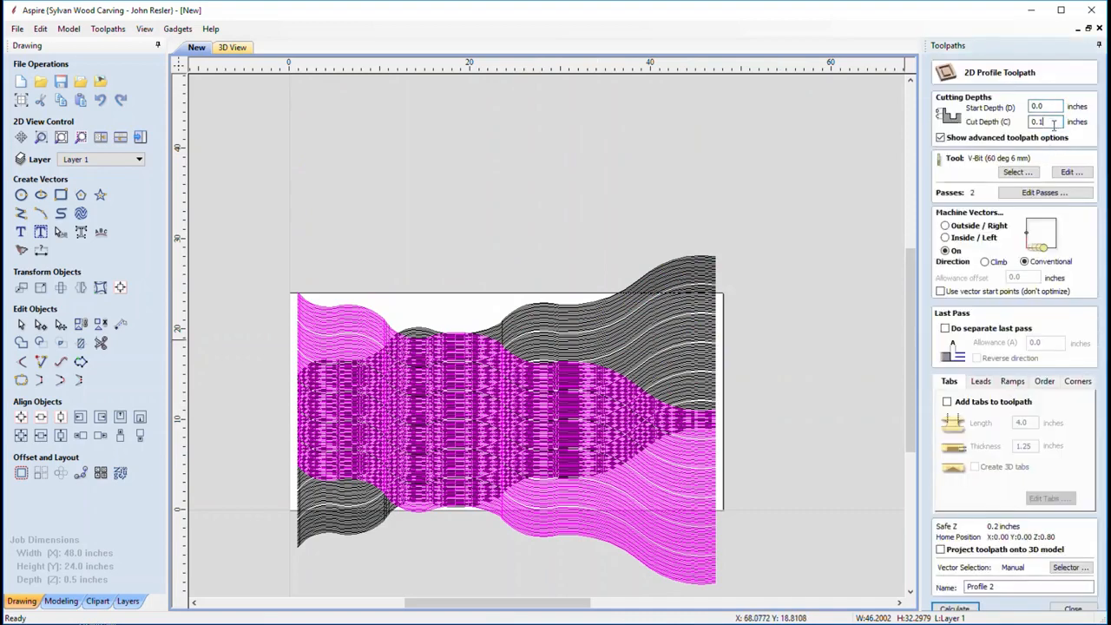
pyautogui.write('075')
pyautogui.click(961, 611)
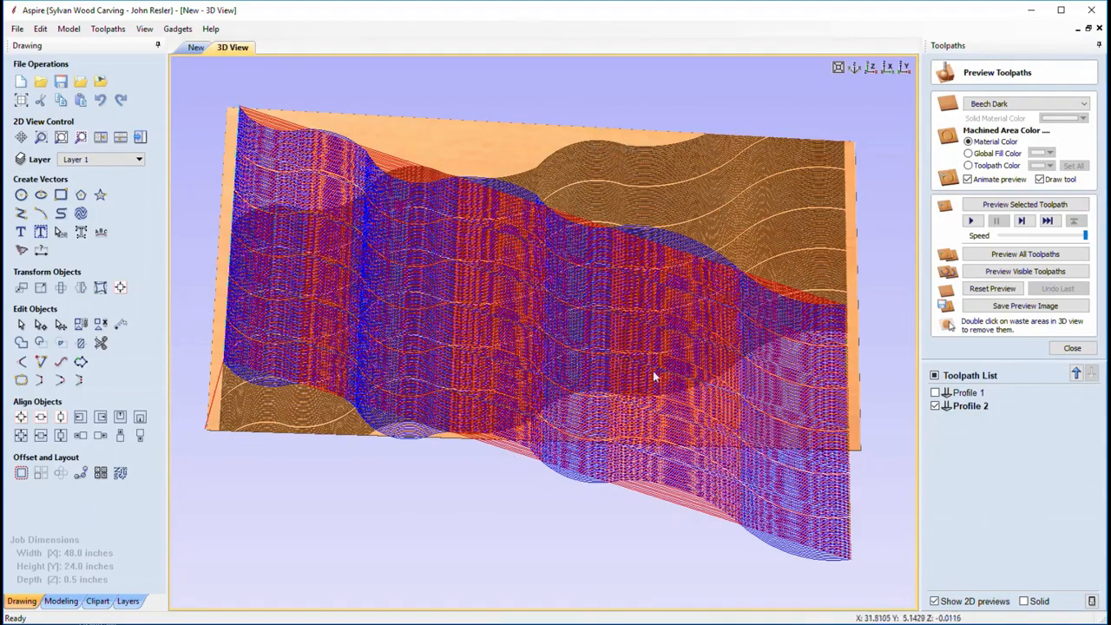
# Simulate all toolpaths and zoom and tilt the 3D view to inspect the shallow rippled carving
pyautogui.moveTo(431, 139); pyautogui.dragTo(417, 158)
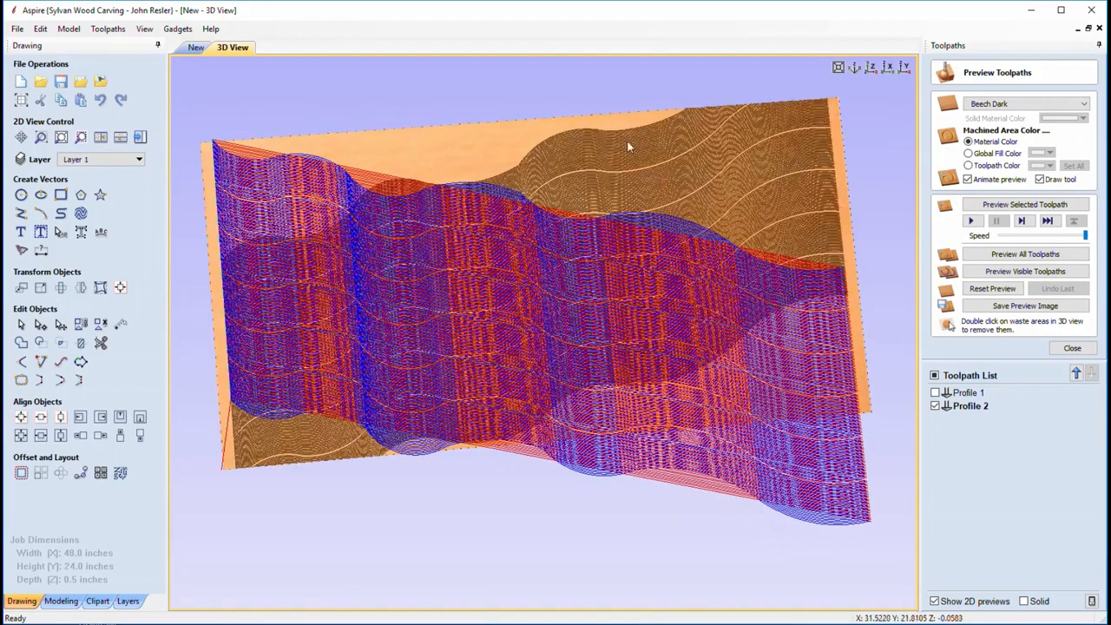
pyautogui.click(1022, 255)
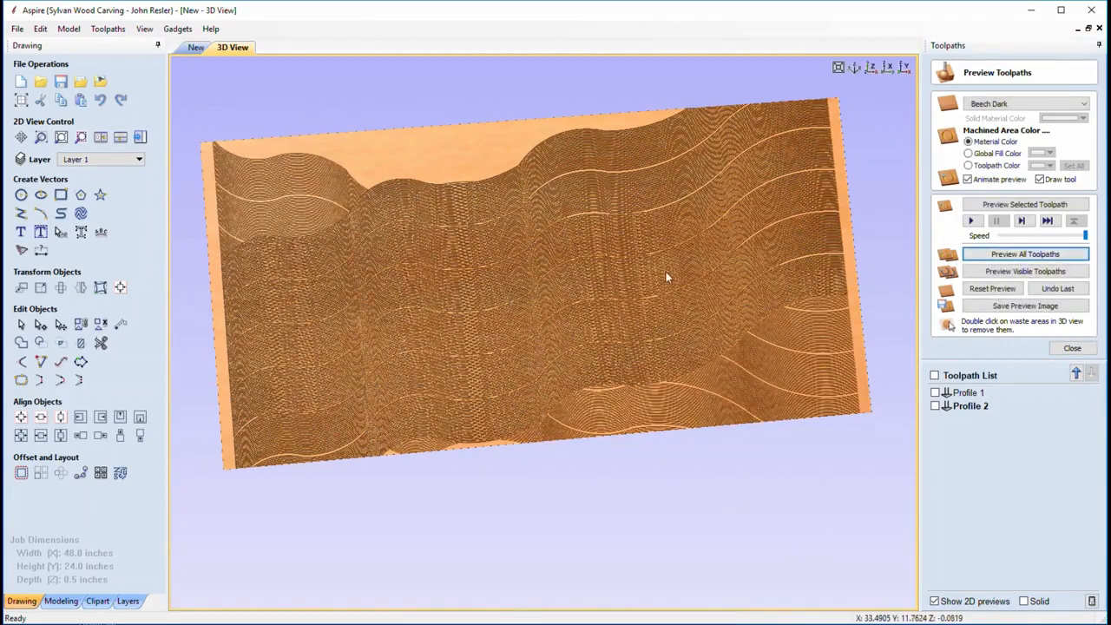
pyautogui.moveTo(678, 263); pyautogui.dragTo(586, 289)
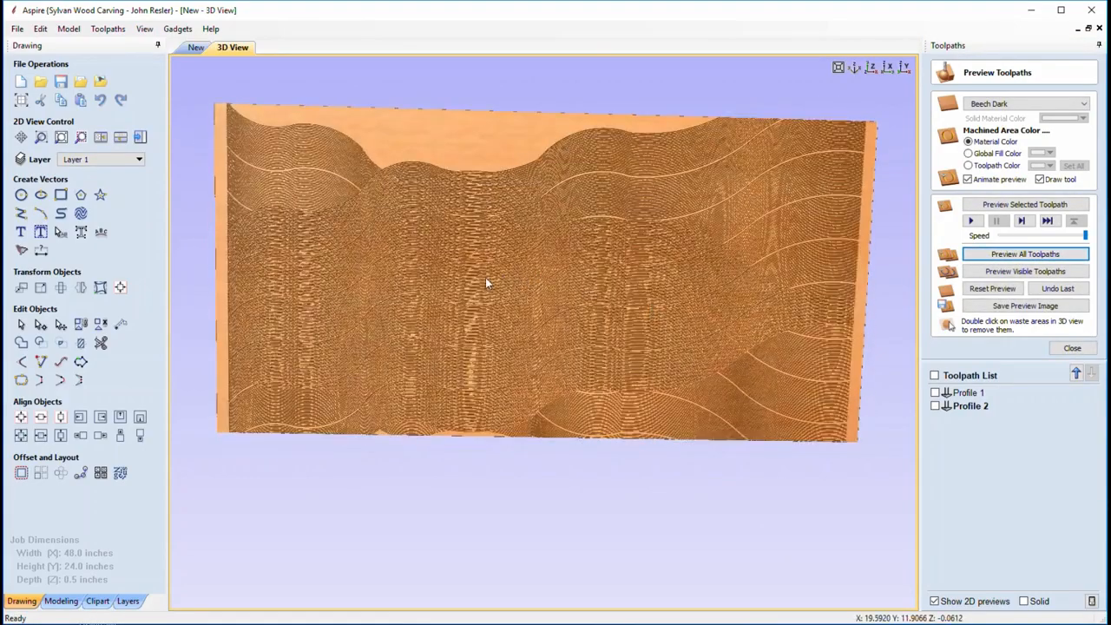
pyautogui.scroll(5, 486, 277)
pyautogui.scroll(4, 485, 277)
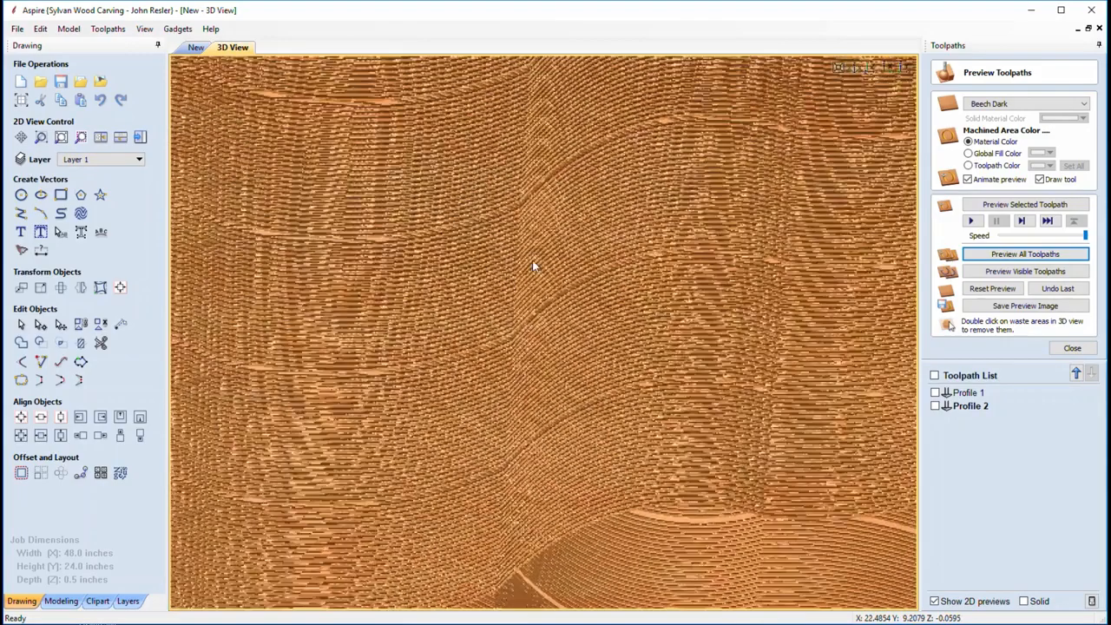
pyautogui.scroll(-2, 448, 243)
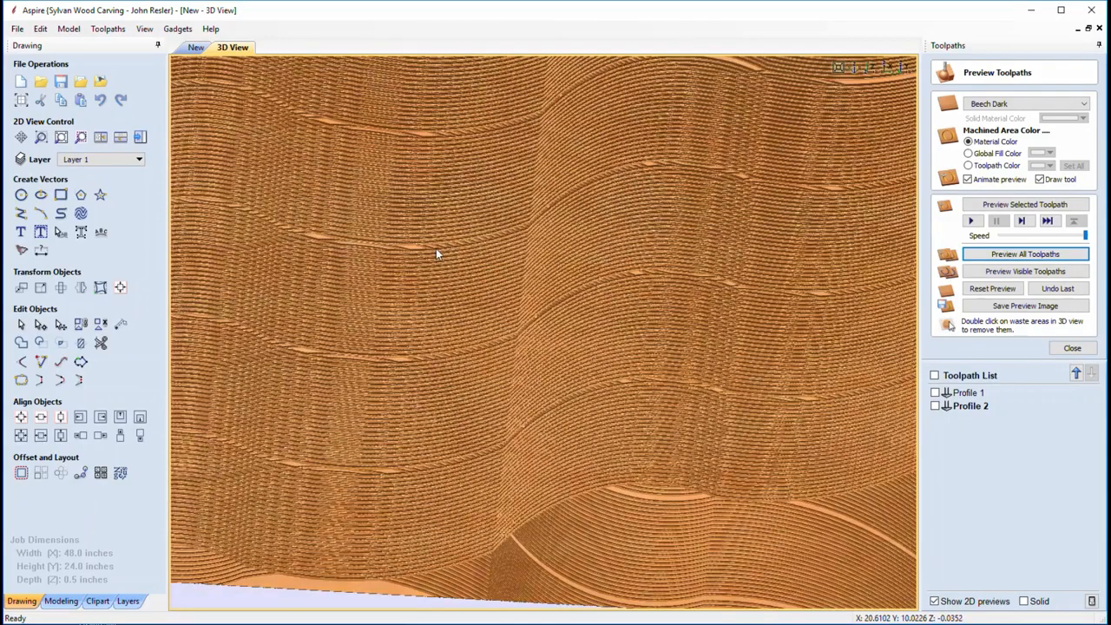
pyautogui.scroll(-3, 436, 250)
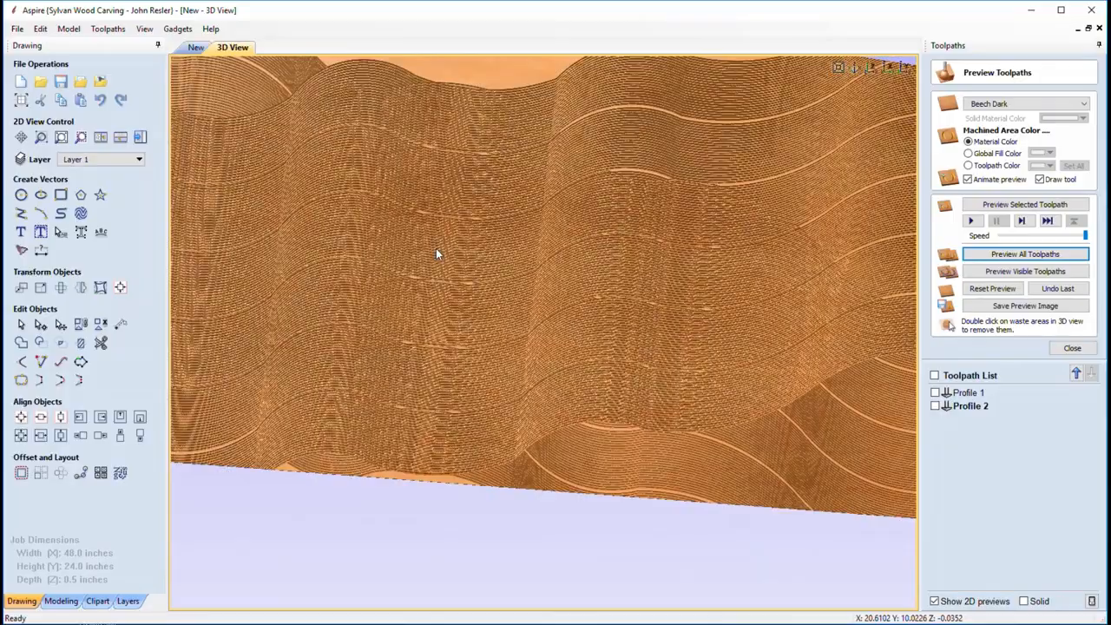
pyautogui.moveTo(443, 248)
pyautogui.mouseDown()
pyautogui.moveTo(432, 289)
pyautogui.moveTo(484, 248)
pyautogui.moveTo(464, 216)
pyautogui.moveTo(488, 208)
pyautogui.mouseUp()
pyautogui.scroll(-3, 488, 209)
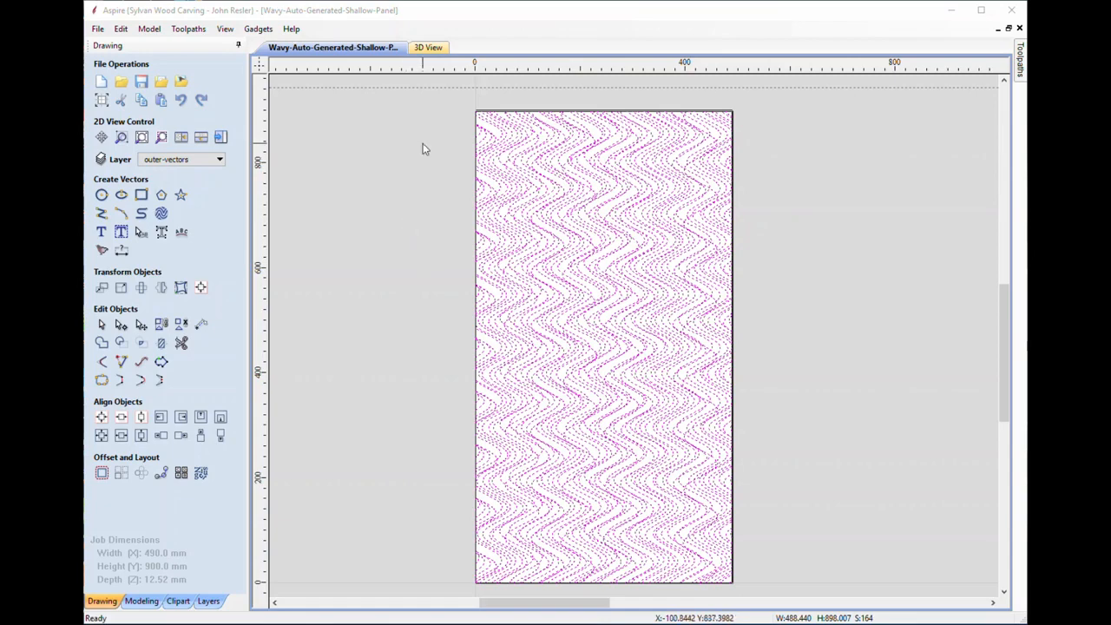
# In the 3D view, pin the Toolpaths panel, display the Texture toolpath and bring up Preview Toolpaths
pyautogui.click(429, 47)
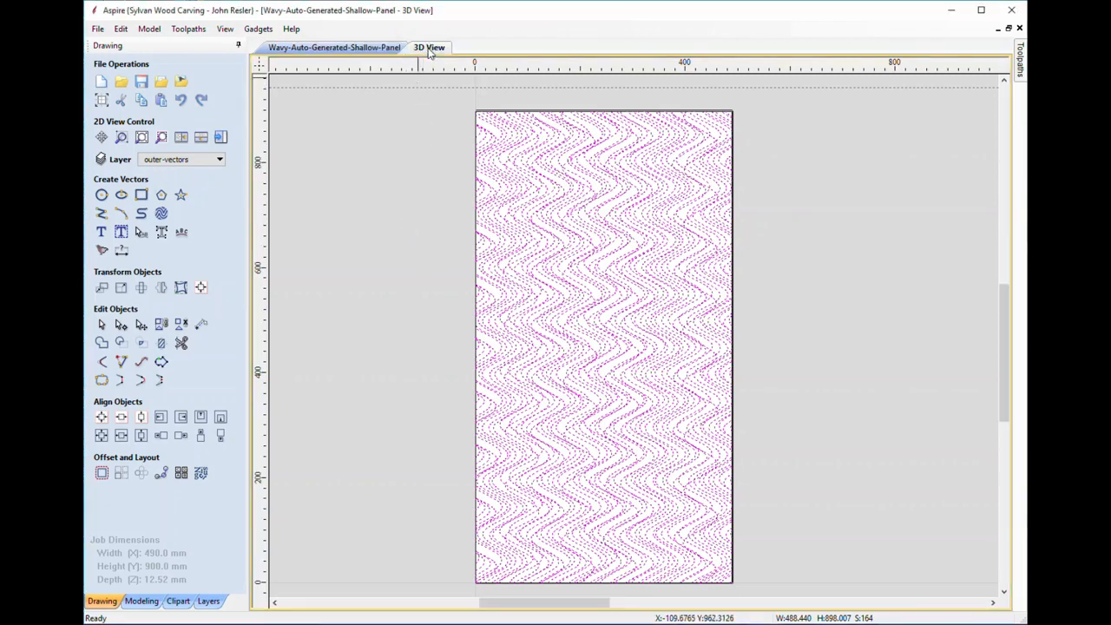
pyautogui.moveTo(1022, 66)
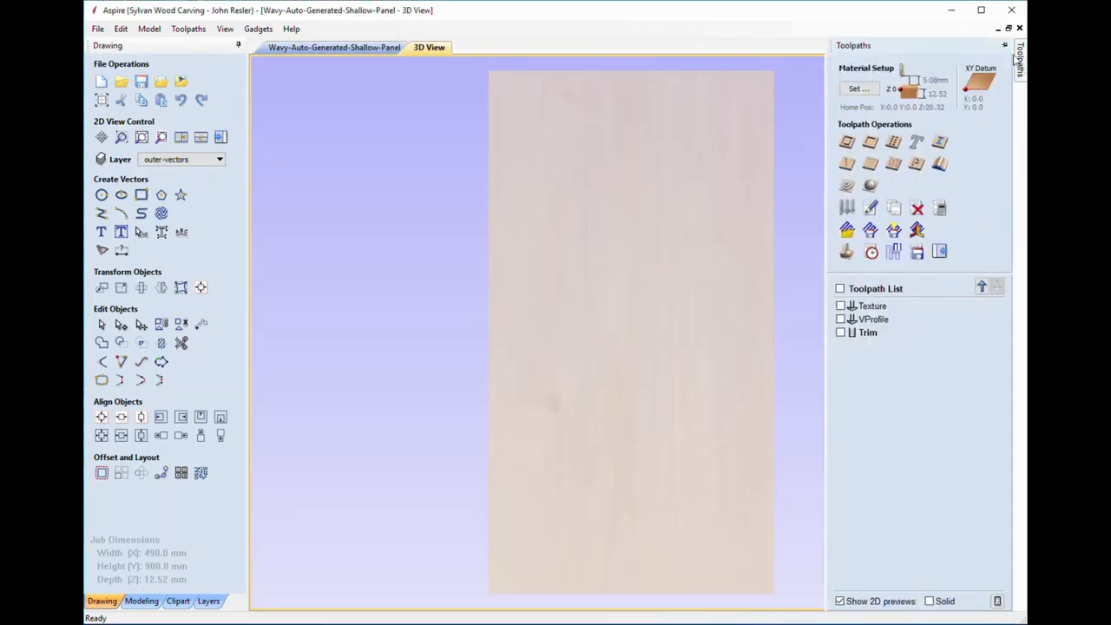
pyautogui.click(1007, 45)
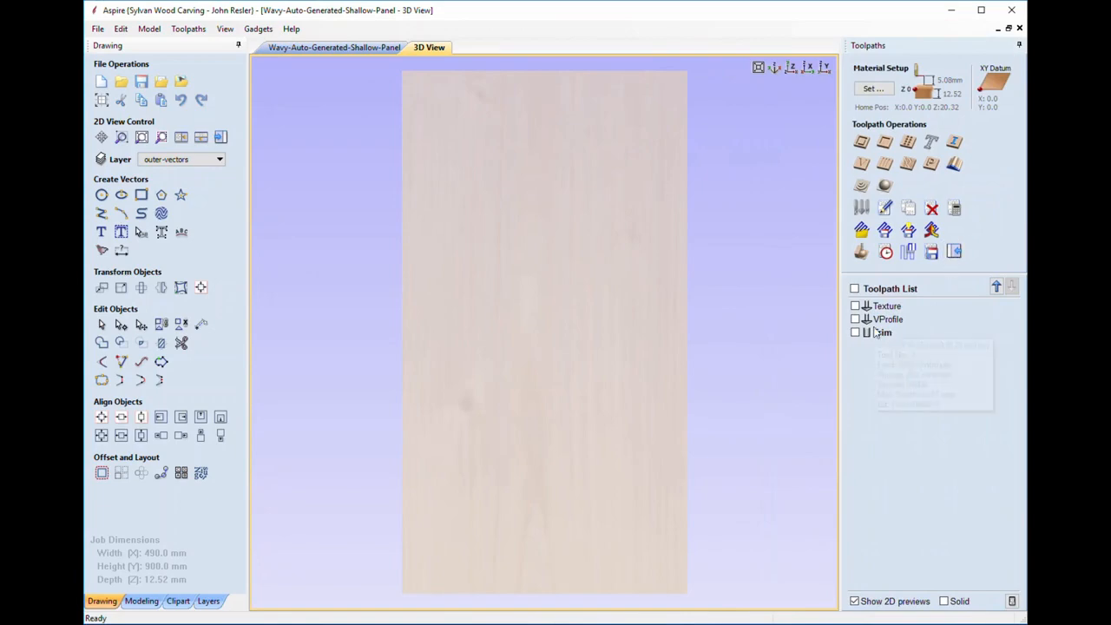
pyautogui.click(855, 307)
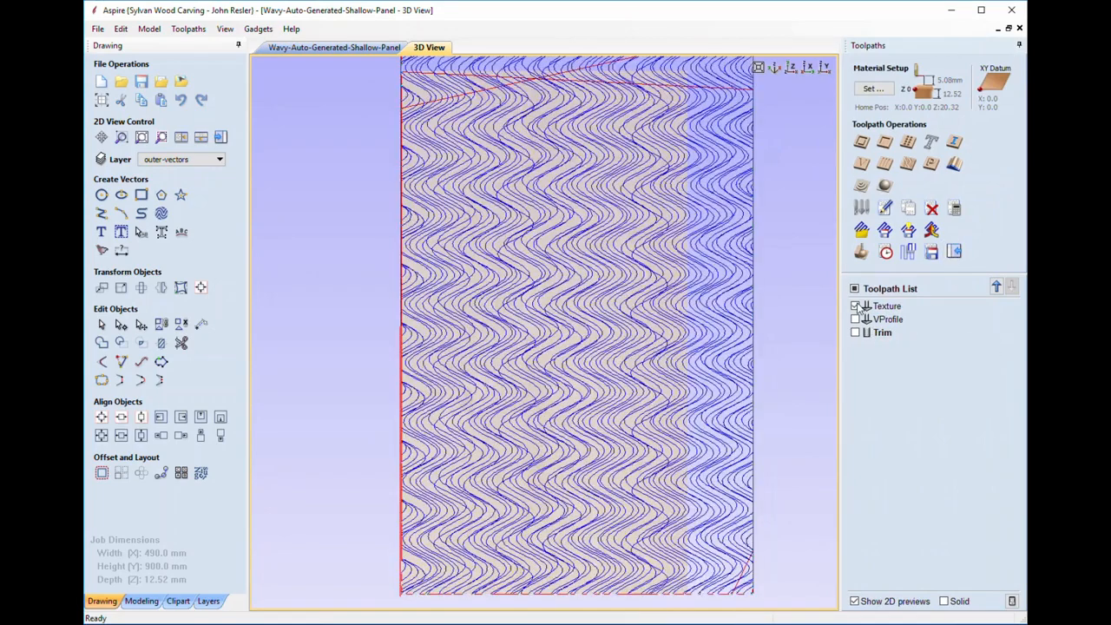
pyautogui.moveTo(775, 307); pyautogui.dragTo(757, 325, button='middle')
pyautogui.scroll(-1, 751, 357)
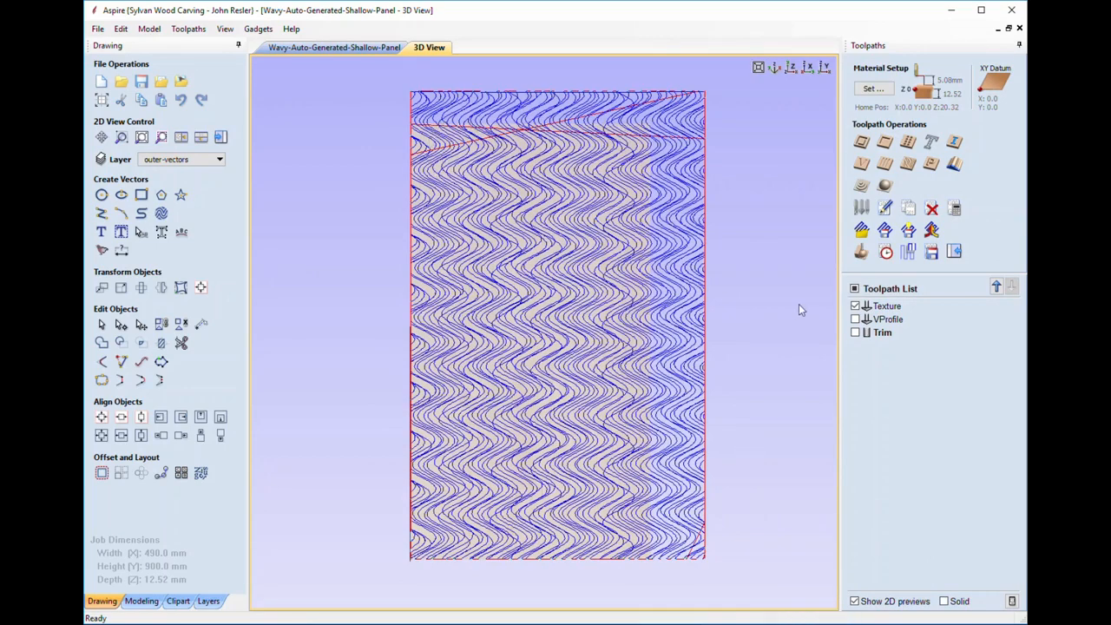
pyautogui.click(862, 251)
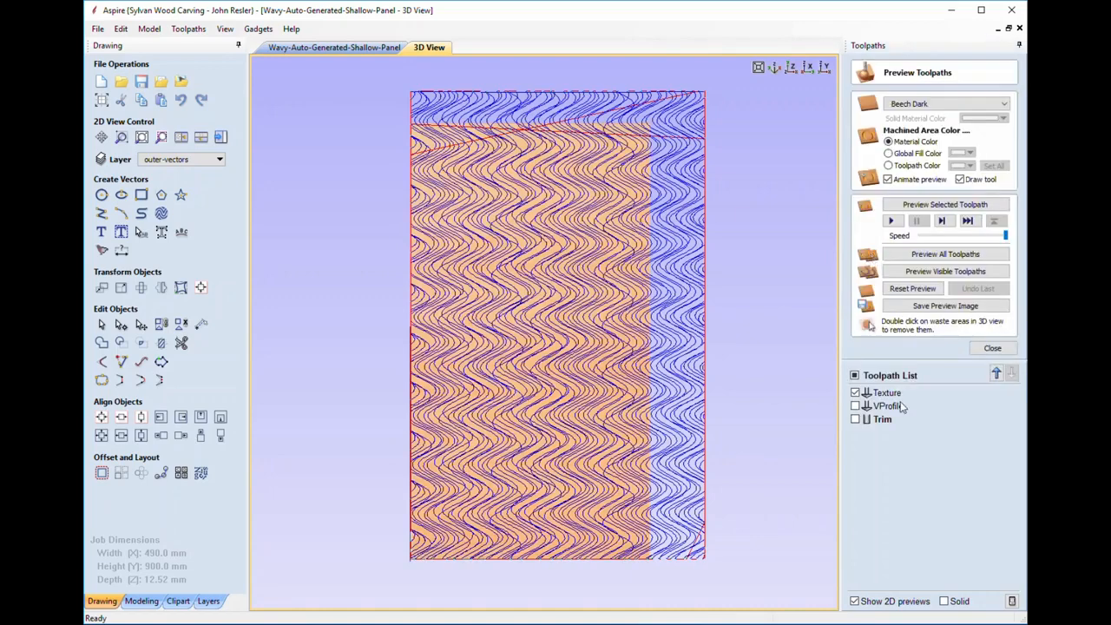
# Preview only the Texture toolpath and zoom in and out on the carved wavy panel
pyautogui.click(883, 395)
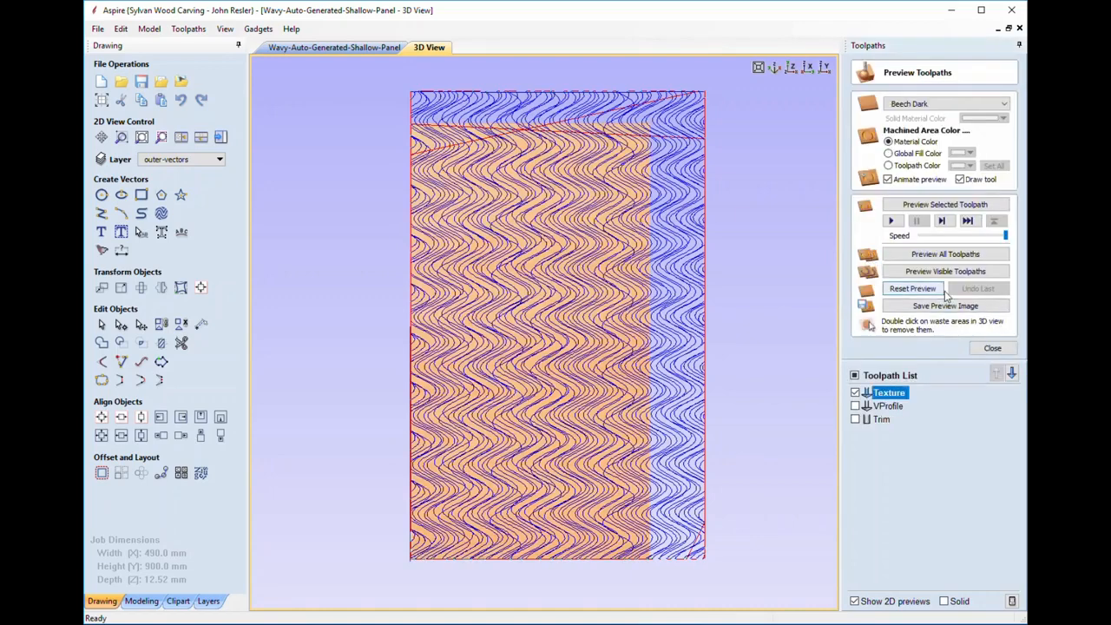
pyautogui.click(944, 204)
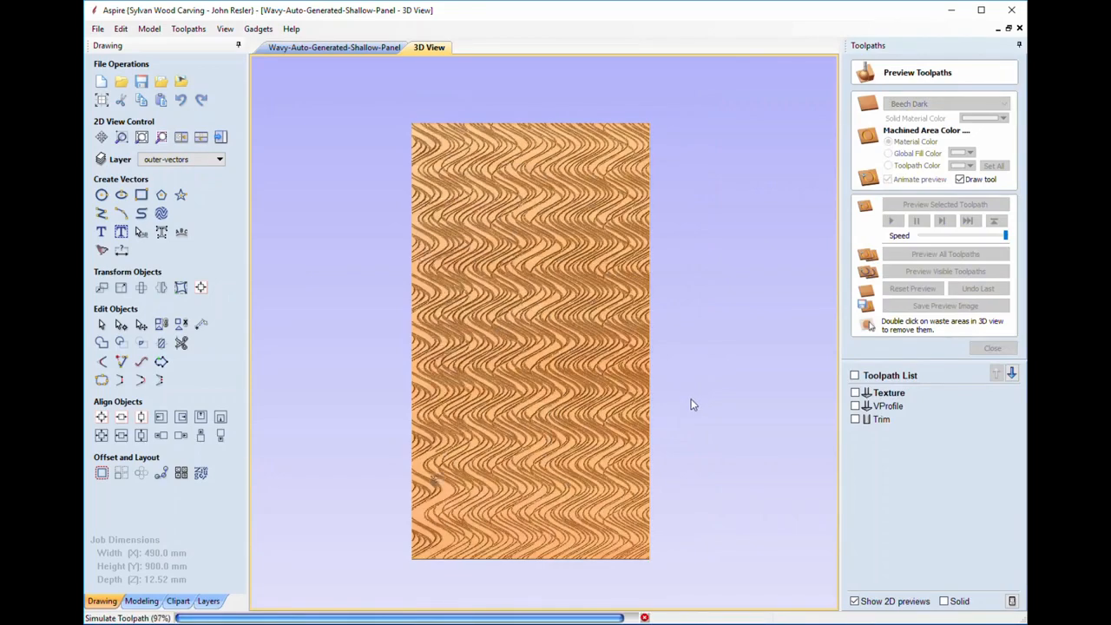
pyautogui.scroll(1, 535, 298)
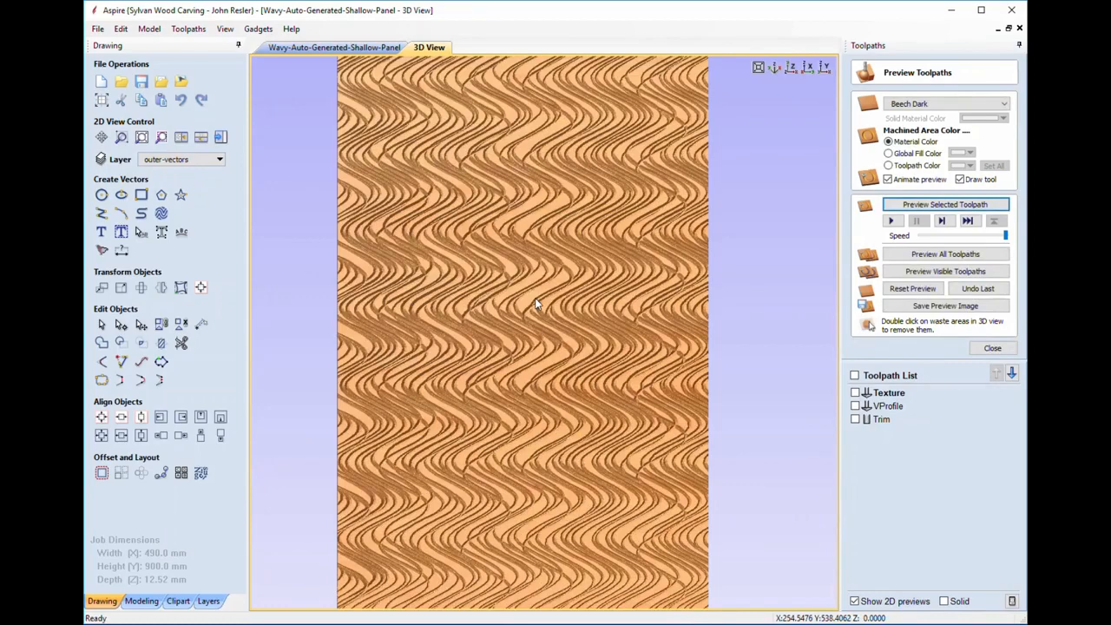
pyautogui.scroll(1, 535, 298)
pyautogui.moveTo(535, 294); pyautogui.dragTo(568, 322, button='middle')
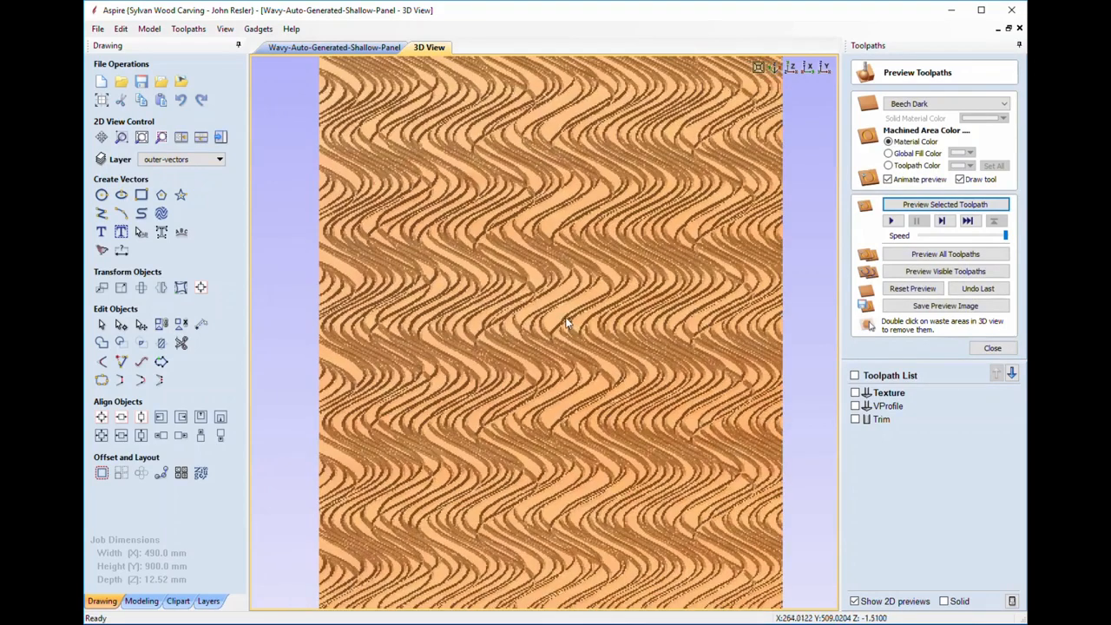
pyautogui.scroll(1, 529, 295)
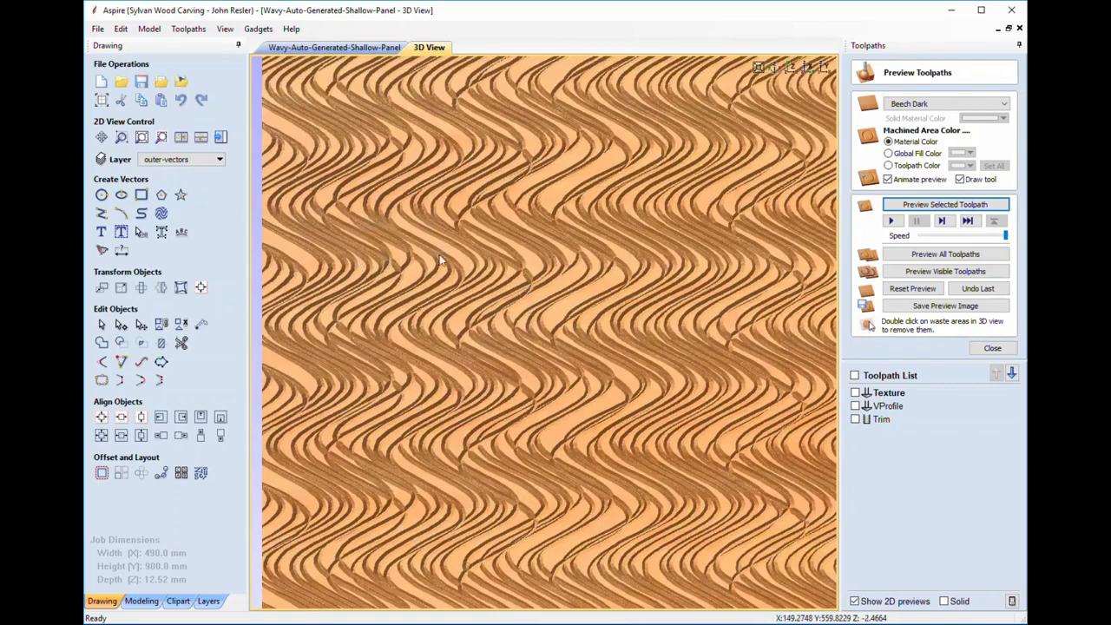
pyautogui.scroll(-2, 549, 272)
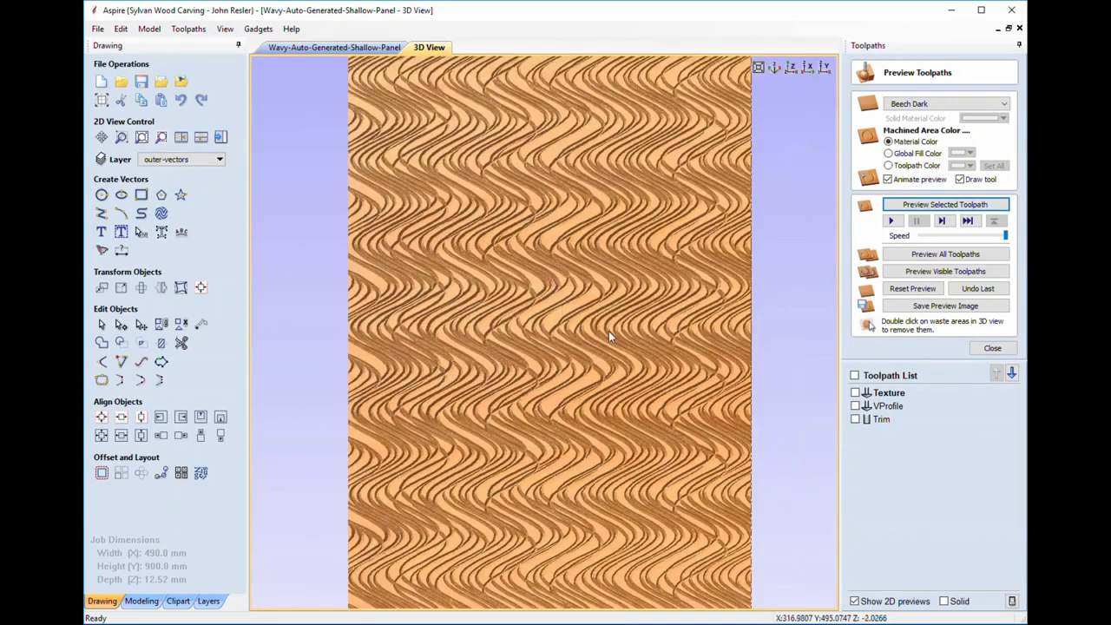
pyautogui.scroll(-2, 609, 335)
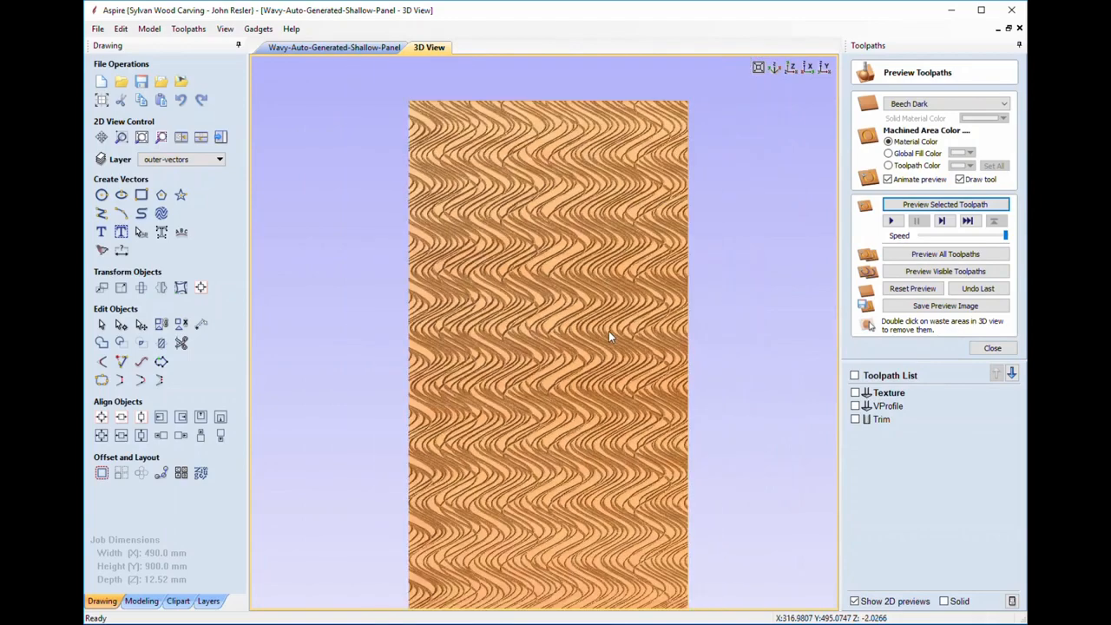
pyautogui.scroll(-3, 609, 331)
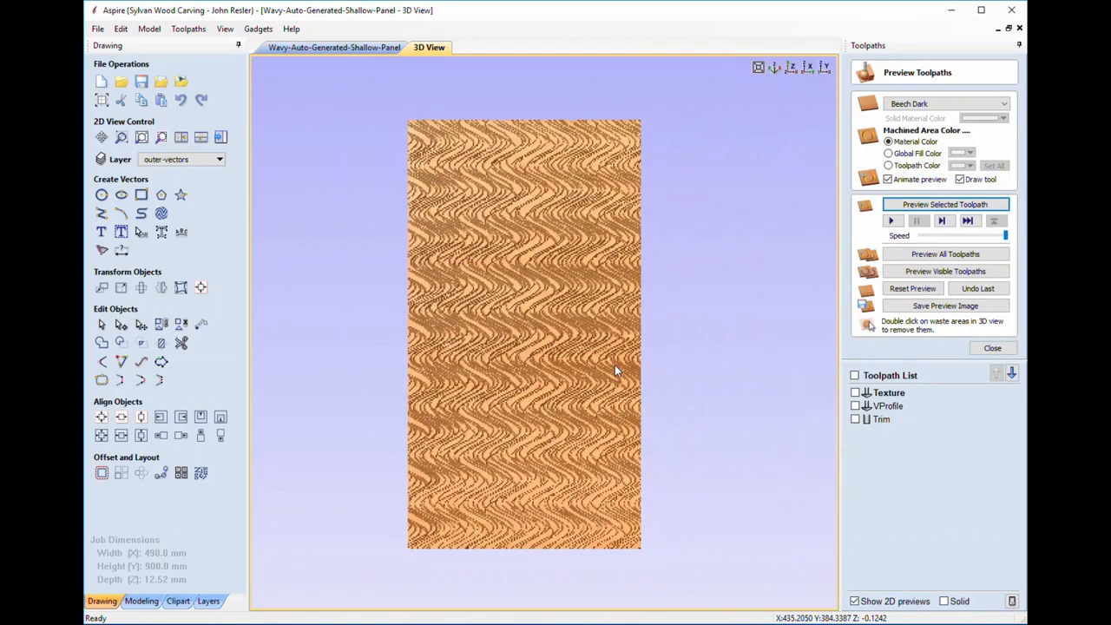
# Tilt the simulated wavy panel in the 3D View into a perspective view
pyautogui.scroll(2, 606, 366)
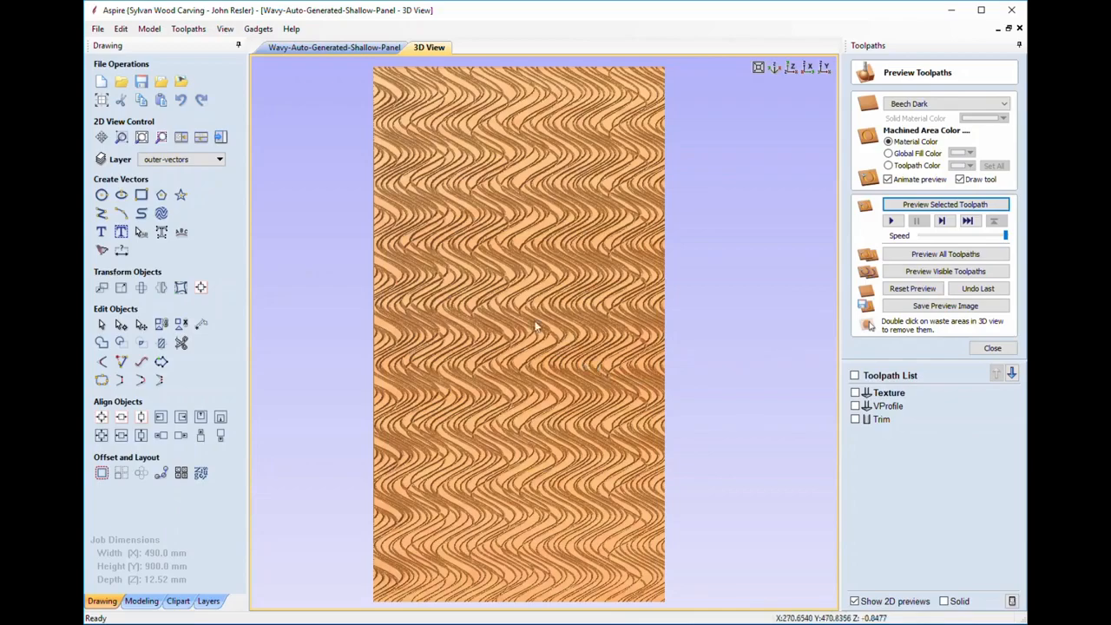
pyautogui.moveTo(534, 298); pyautogui.dragTo(497, 299)
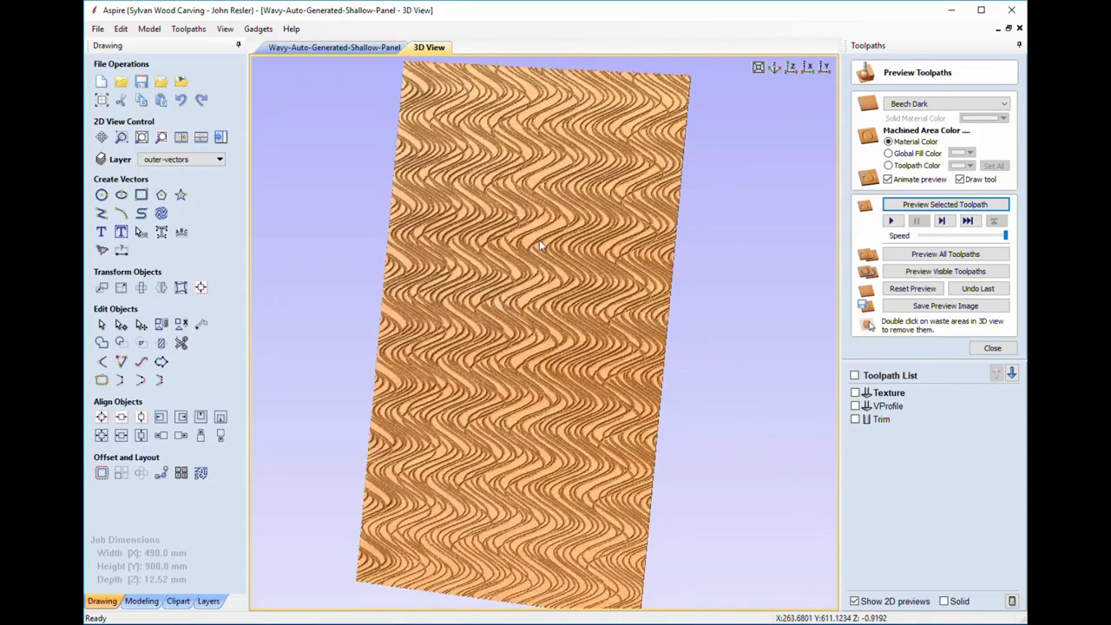
pyautogui.moveTo(539, 249); pyautogui.dragTo(560, 274)
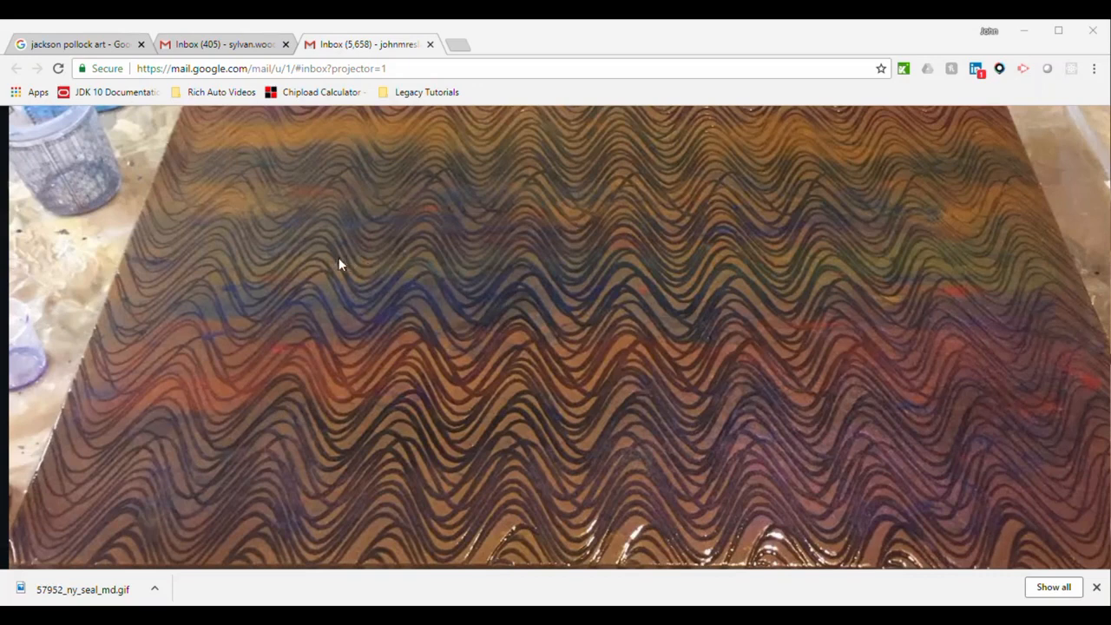
# Switch to the 'jackson pollock art' Google Images tab and scroll down the results
pyautogui.click(98, 45)
pyautogui.scroll(-3, 606, 408)
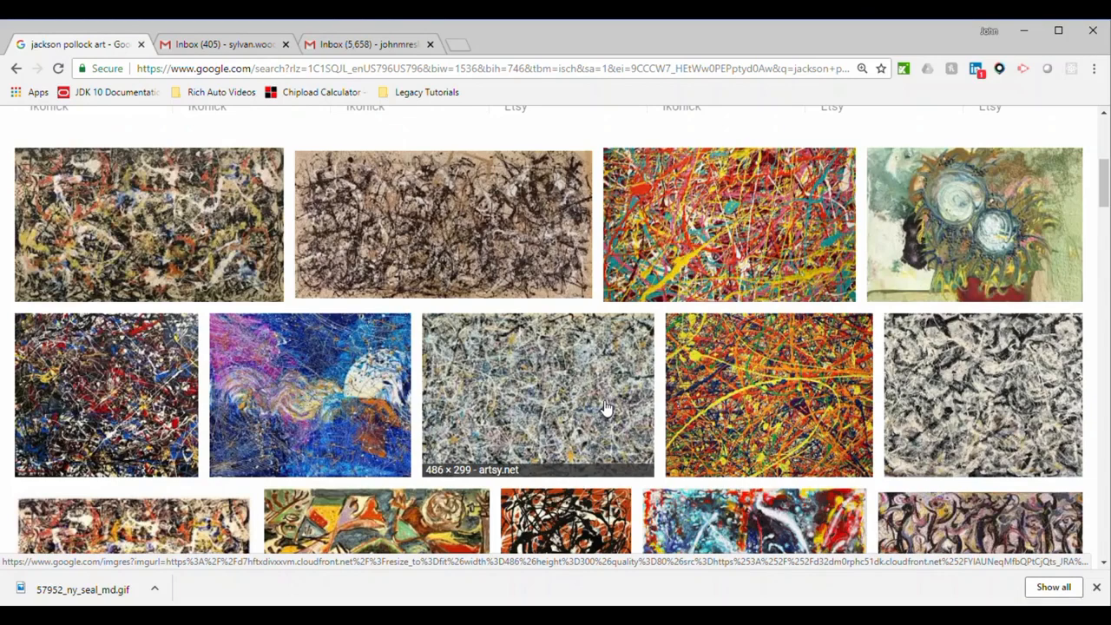
# Preview several Pollock paintings, then open the sponsored black-and-white Ikonick canvas from similar images
pyautogui.click(223, 243)
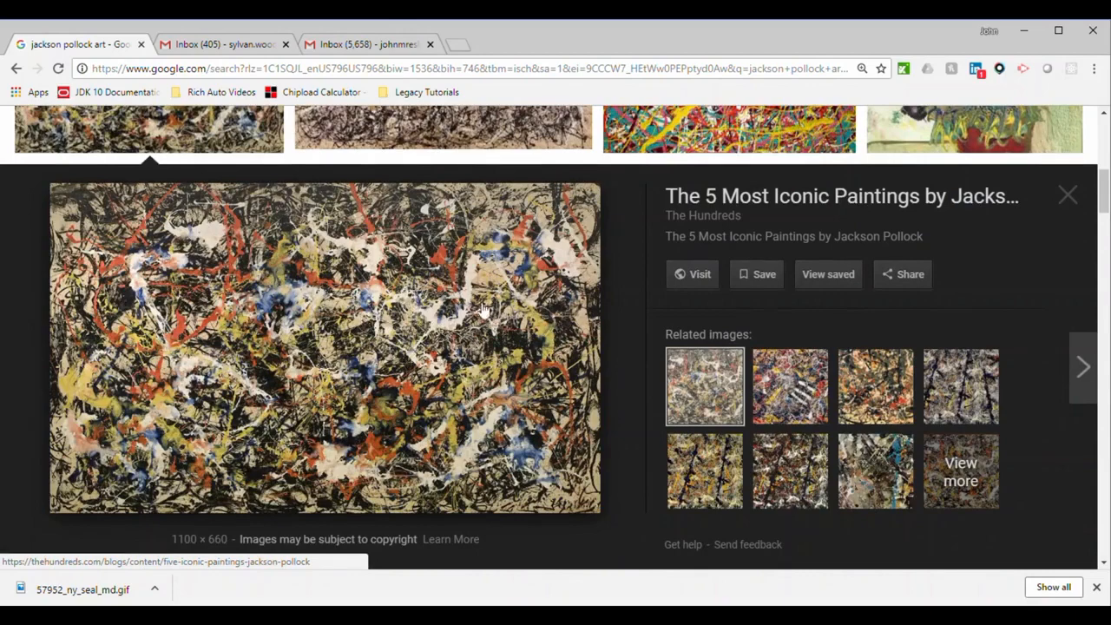
pyautogui.click(809, 404)
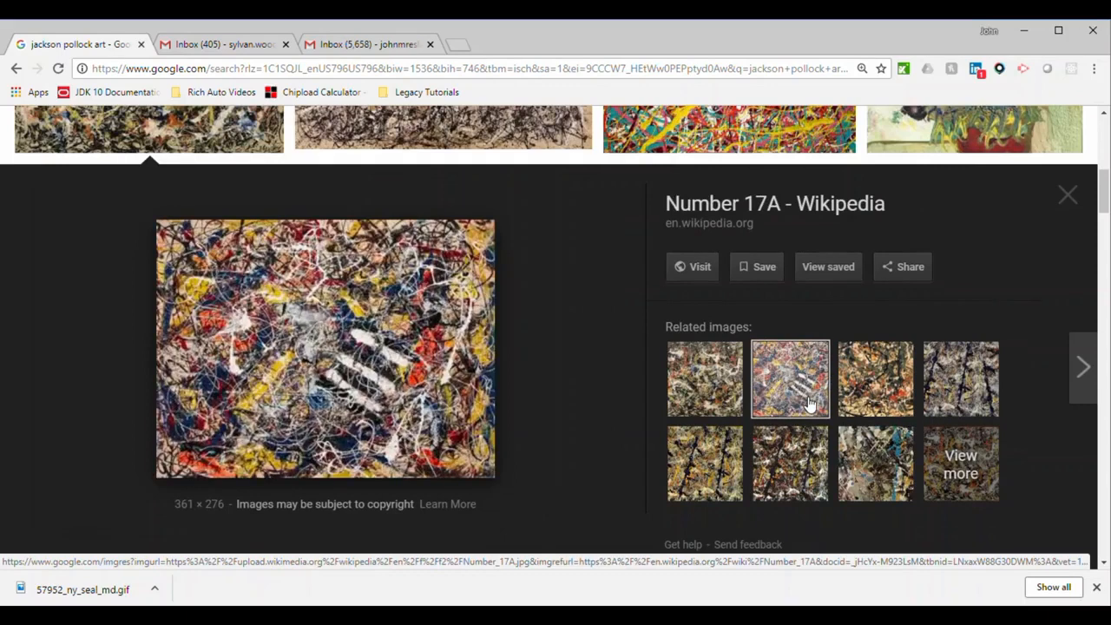
pyautogui.click(875, 397)
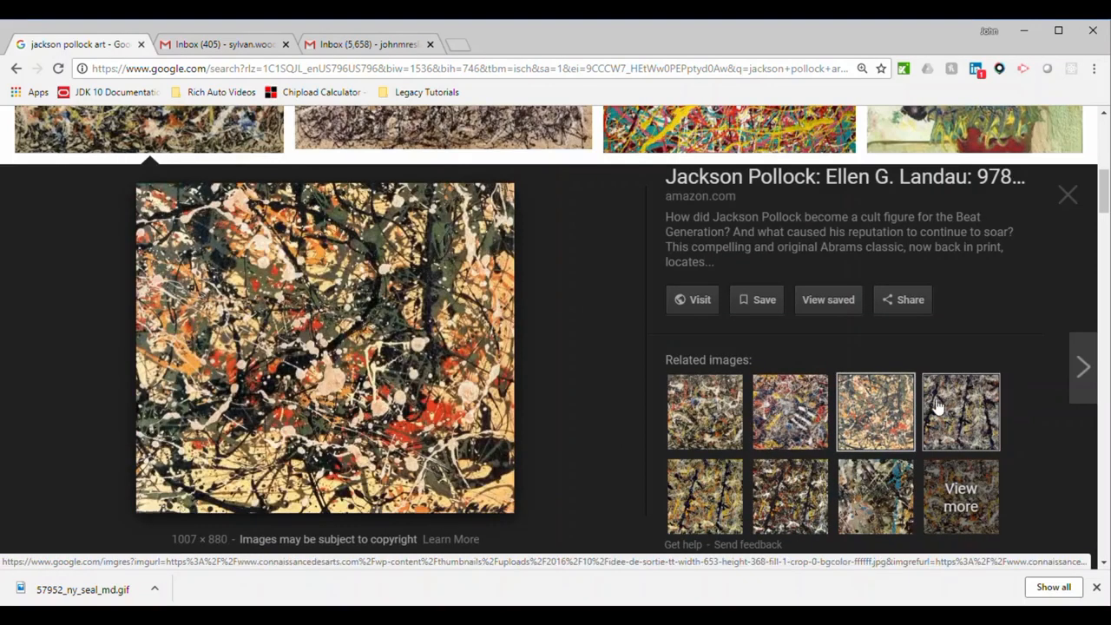
pyautogui.click(936, 398)
pyautogui.click(960, 491)
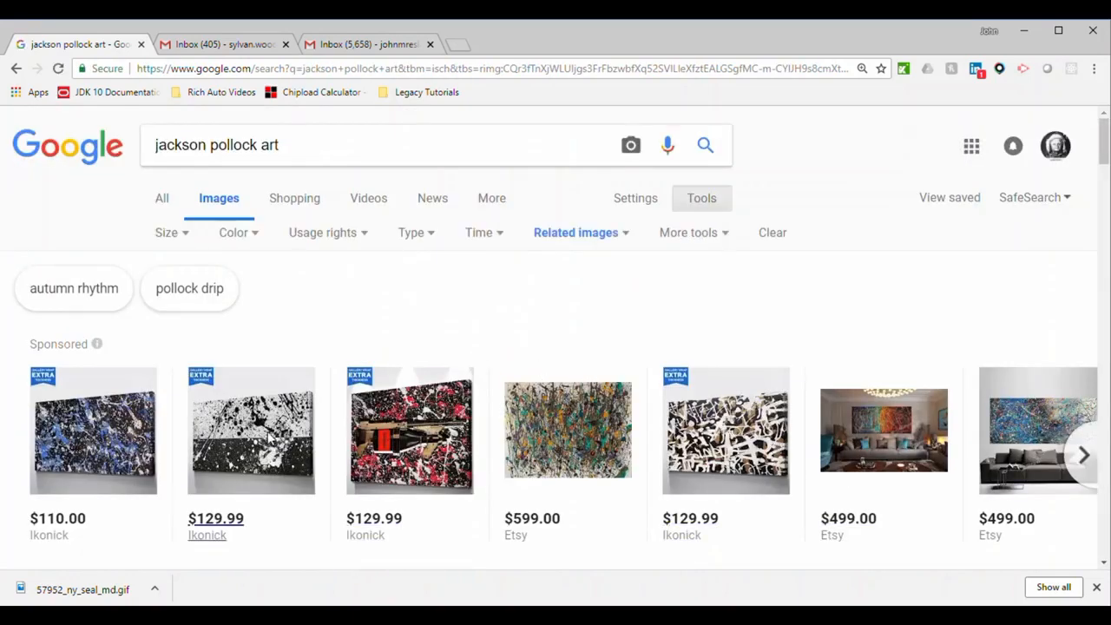
pyautogui.click(279, 430)
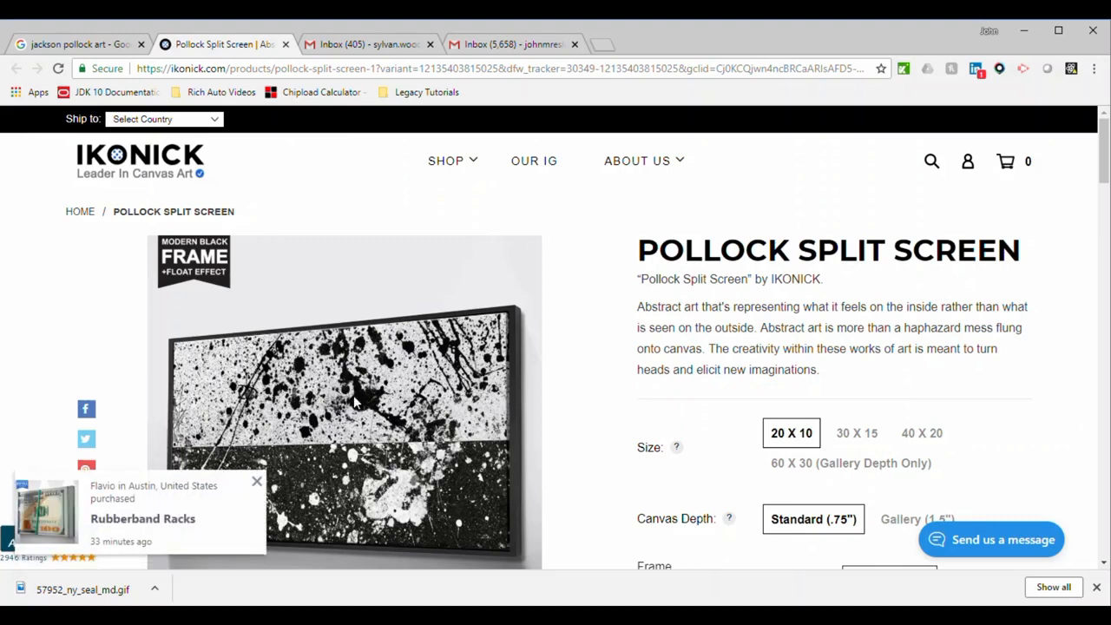
# Dismiss Ikonick's recent-purchase pop-up and return to the Gmail wavy panel photo
pyautogui.click(257, 483)
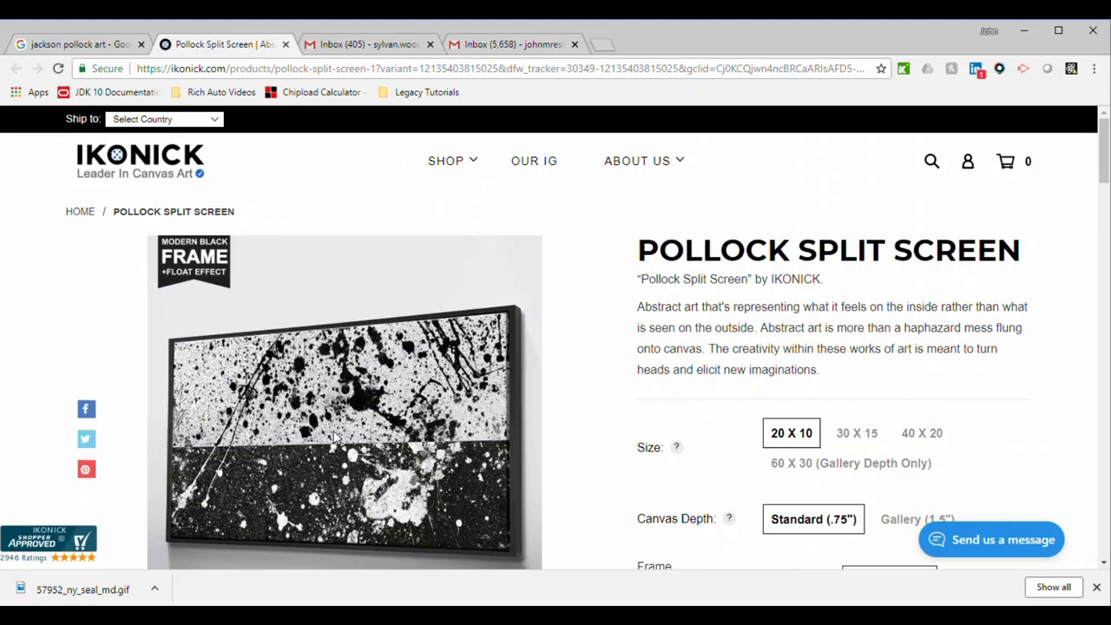
pyautogui.click(501, 42)
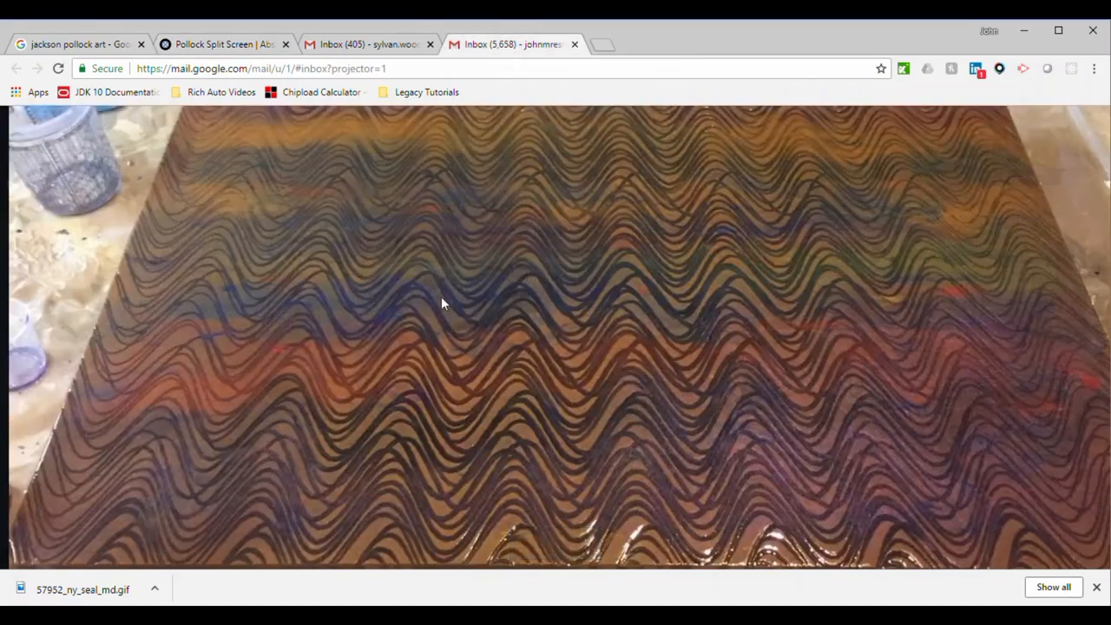
# Revisit the Pollock Split Screen product page, then go back to the Pollock image results
pyautogui.click(220, 49)
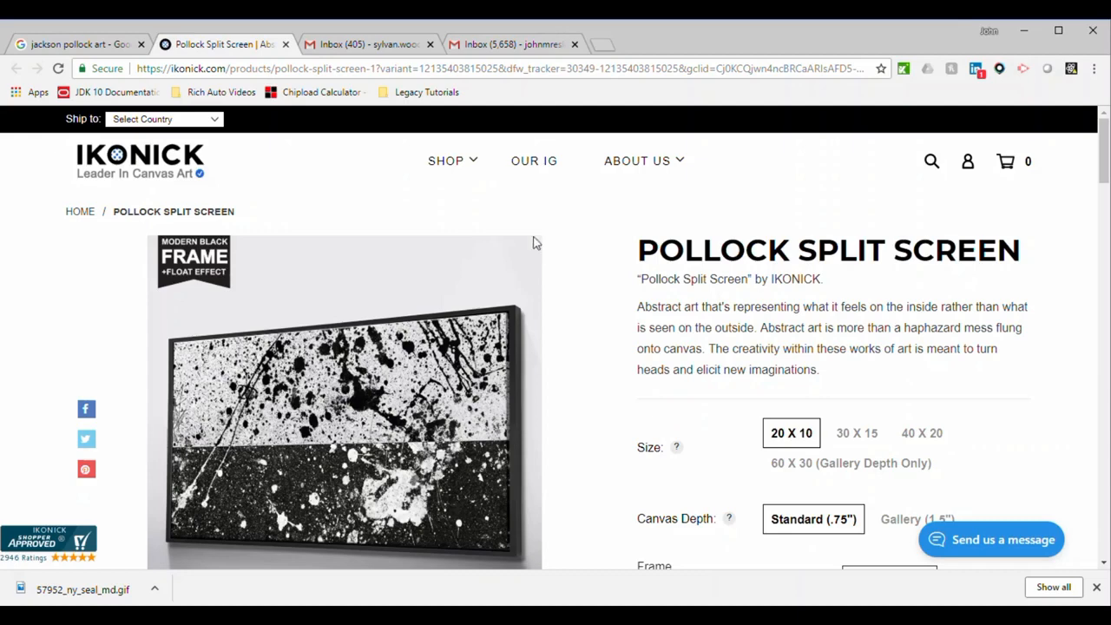
pyautogui.click(87, 44)
# Search Google Images for 'resin table top' and open the first sponsored Etsy epoxy river table
pyautogui.click(270, 148)
pyautogui.hotkey('ctrl', 'a')
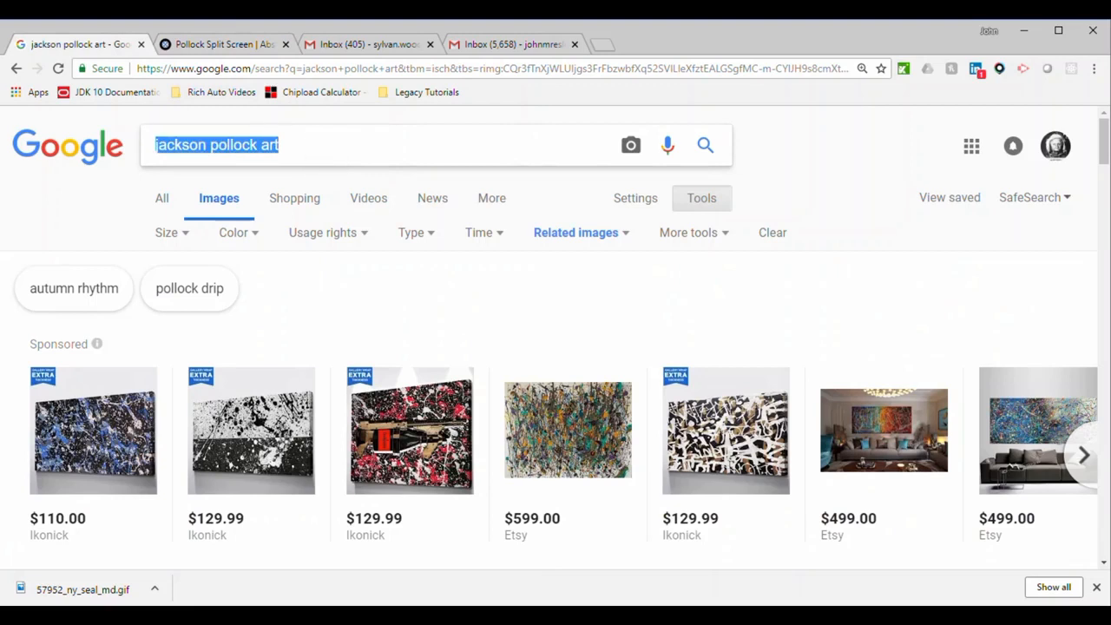
pyautogui.write('resi')
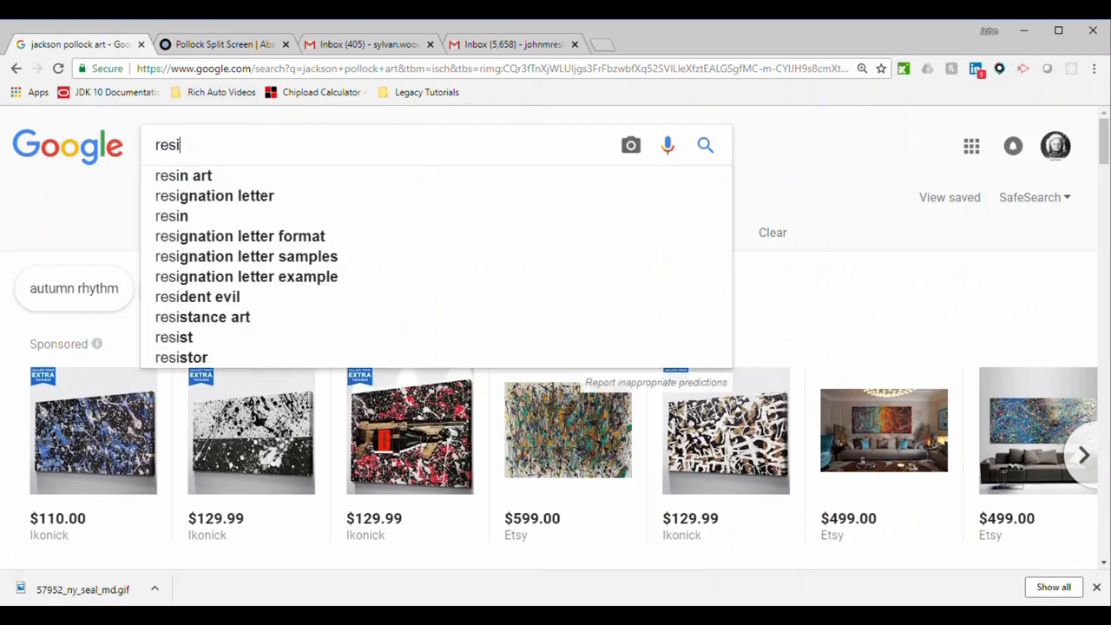
pyautogui.write('vn t')
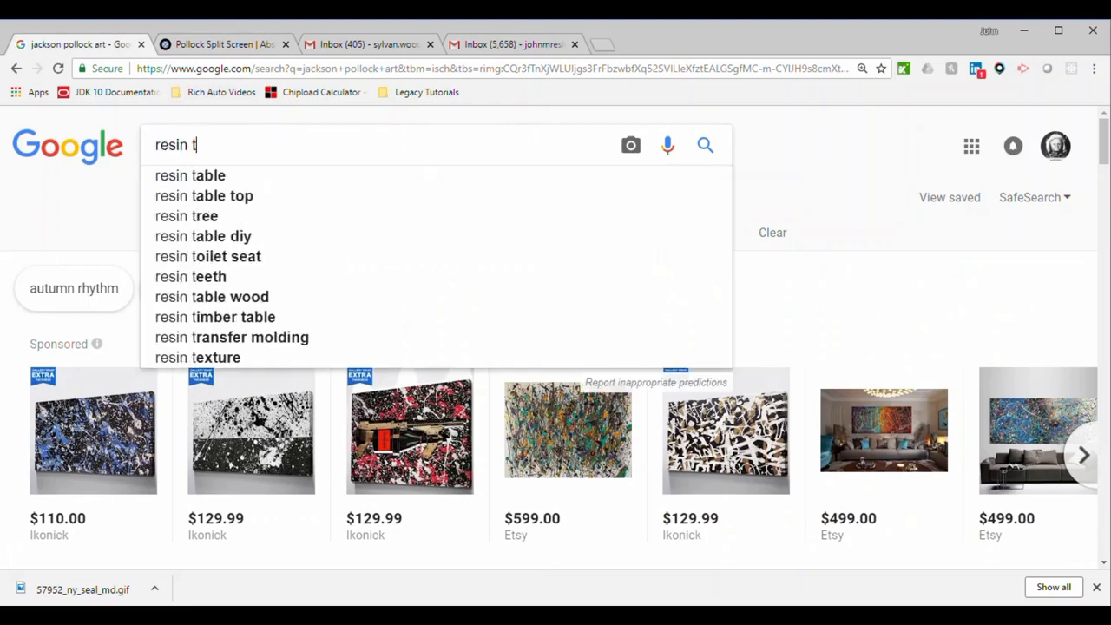
pyautogui.write('able top')
pyautogui.press('Return')
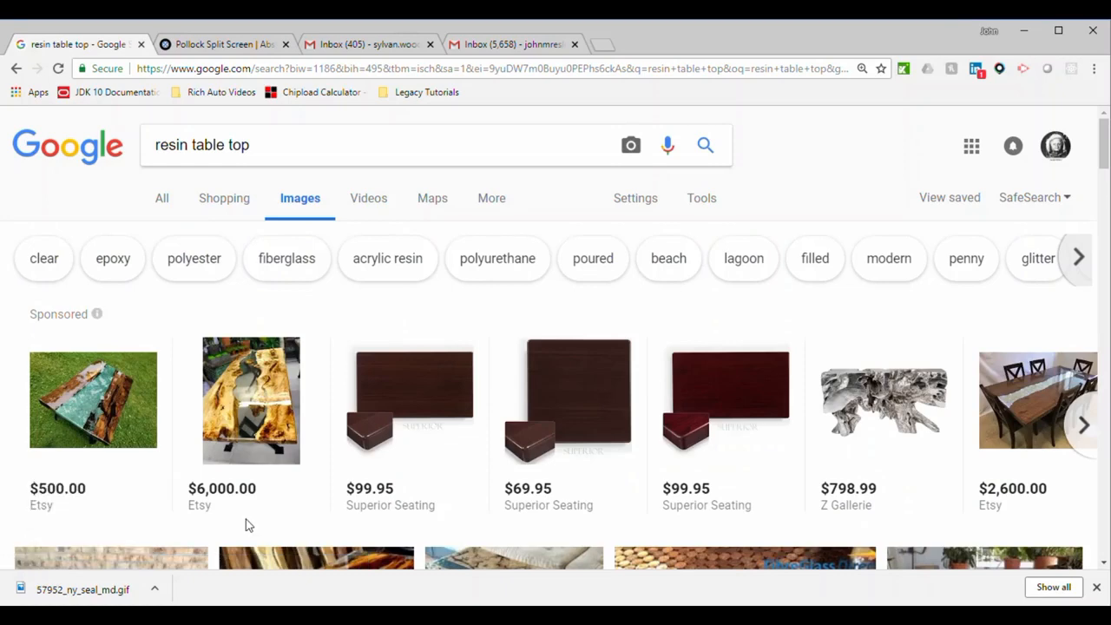
pyautogui.click(139, 434)
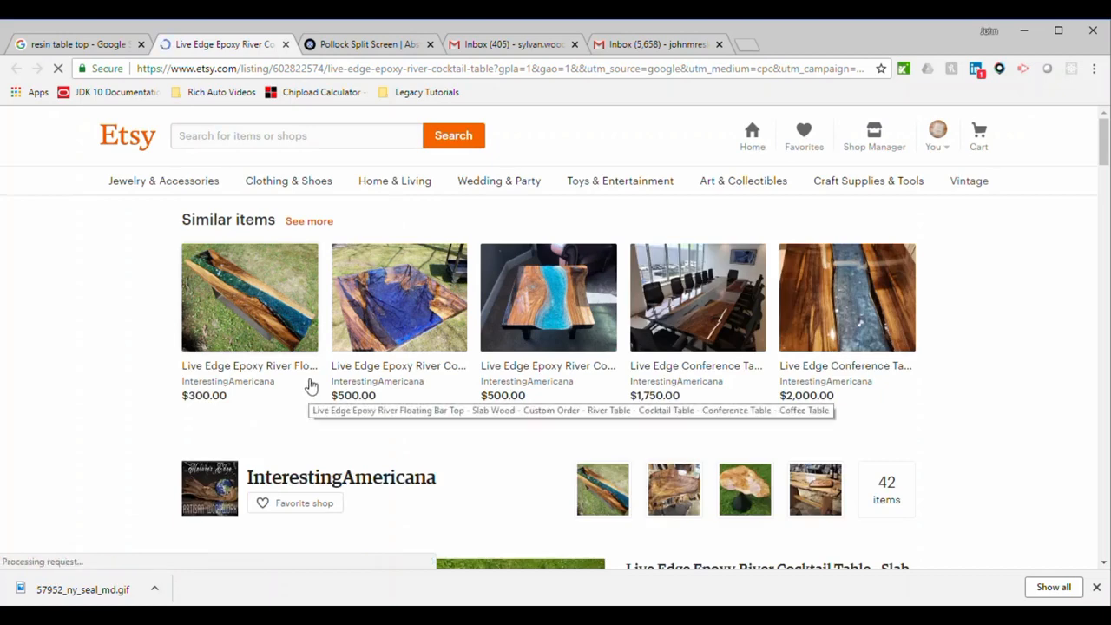
# Open the Etsy epoxy river coffee table listing via the floating bar top listing and scroll it
pyautogui.click(291, 328)
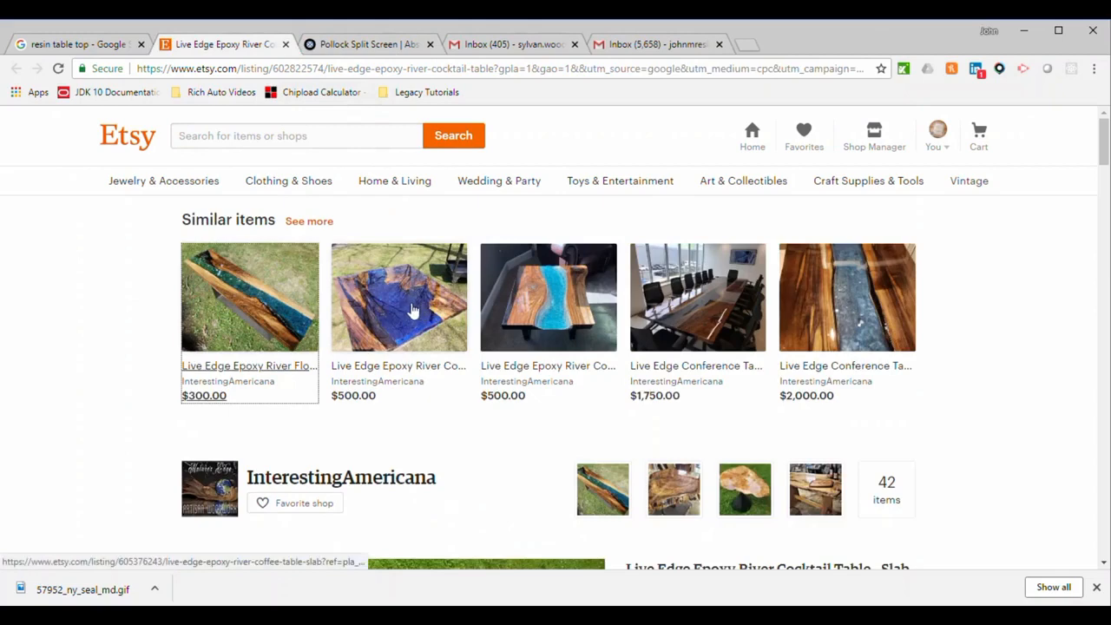
pyautogui.click(412, 311)
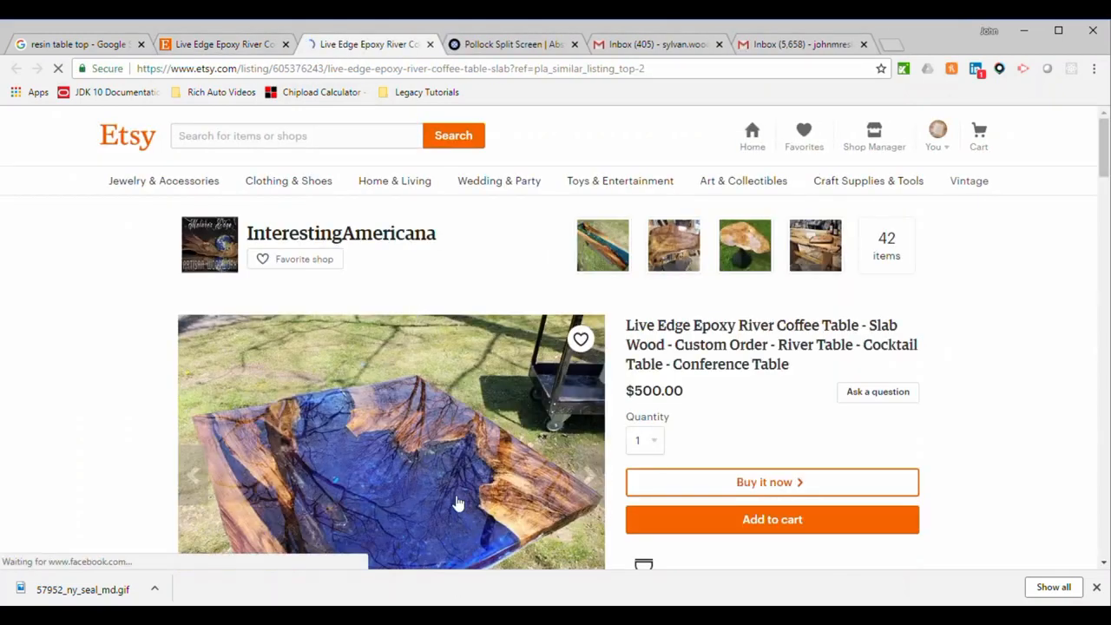
pyautogui.scroll(-2, 458, 503)
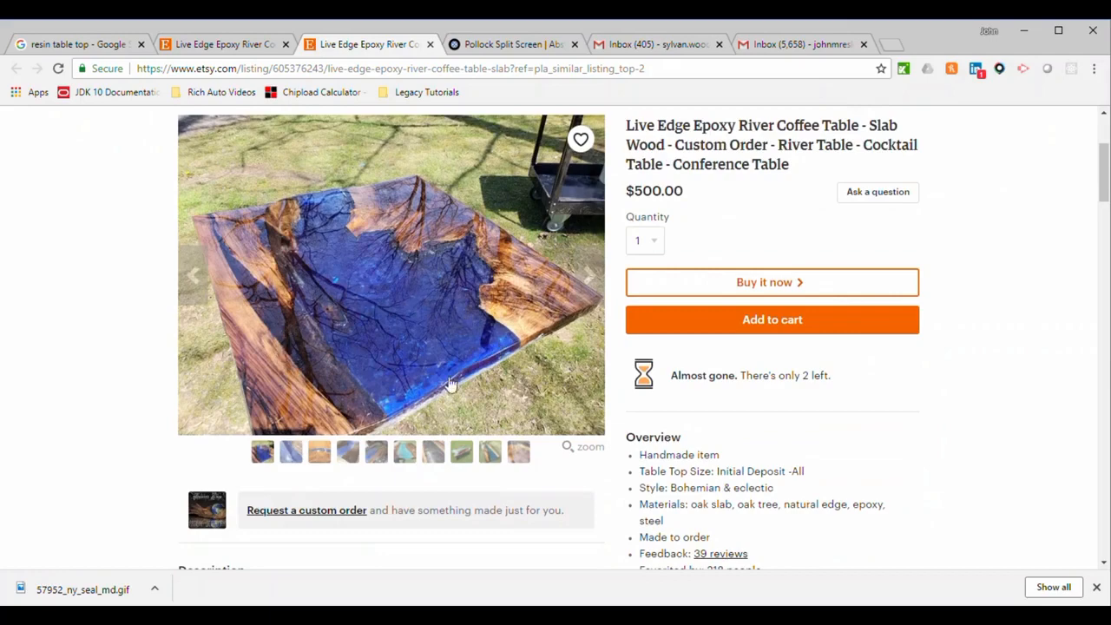
pyautogui.scroll(-2, 405, 417)
pyautogui.scroll(2, 402, 415)
# View the coffee table's wood slab and blue resin river photos, then compare with the Gmail panel photo
pyautogui.click(291, 452)
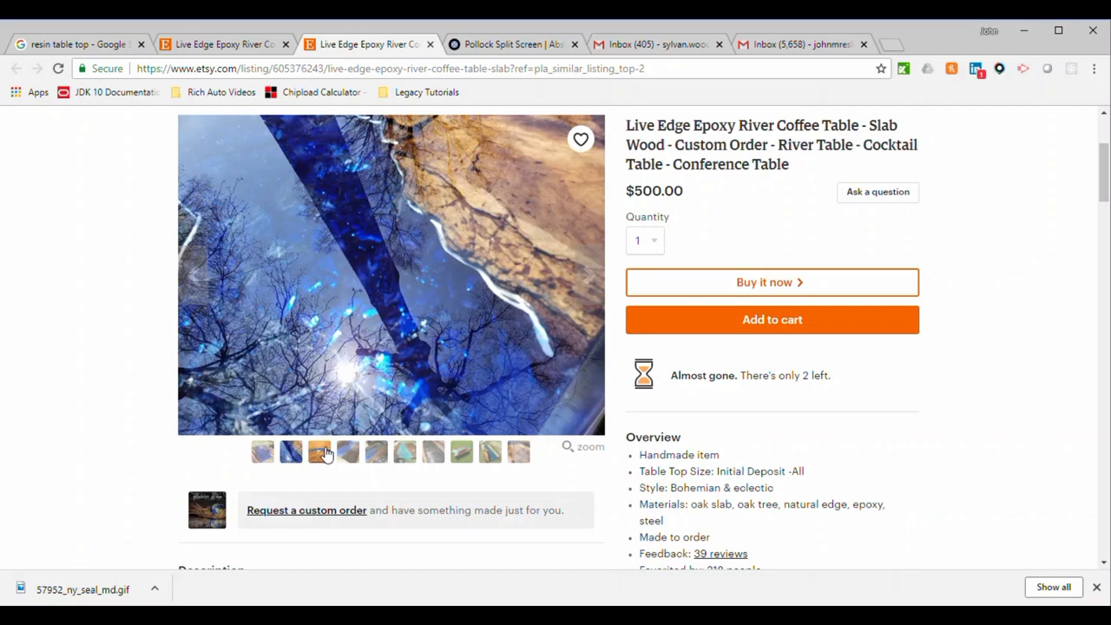
pyautogui.click(321, 452)
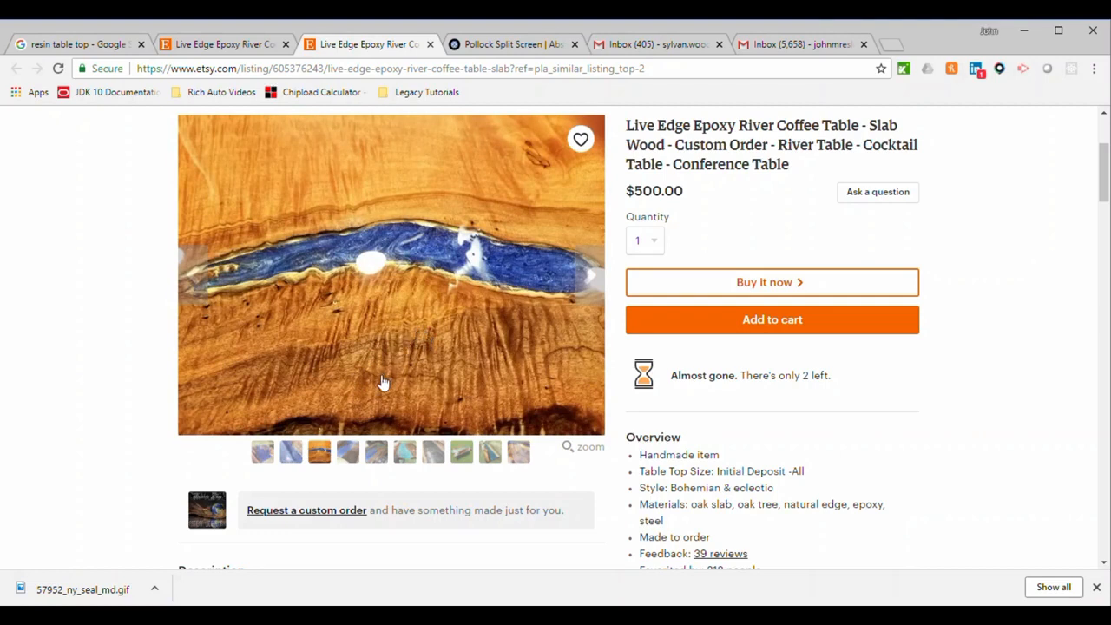
pyautogui.click(348, 450)
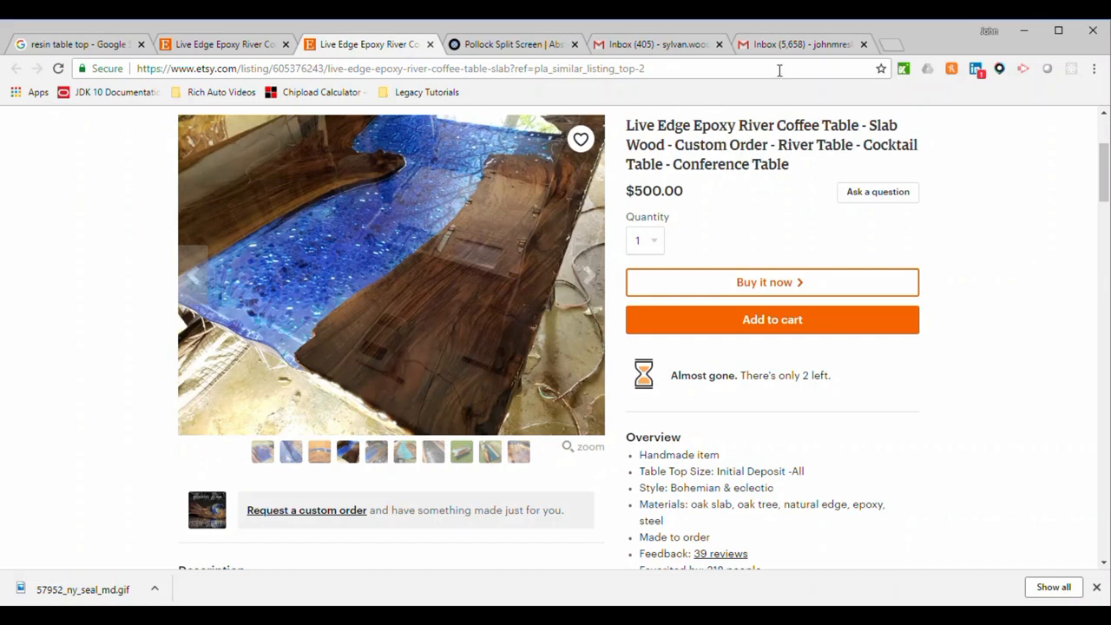
pyautogui.click(784, 41)
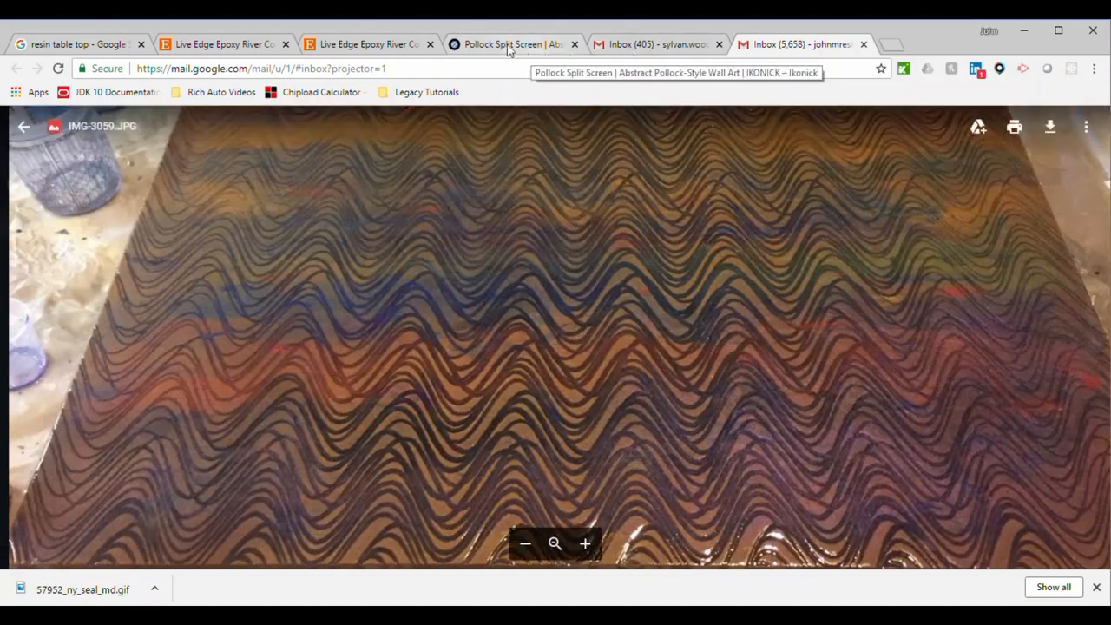
# Return to the epoxy river coffee table listing and highlight its $500.00 price
pyautogui.click(364, 44)
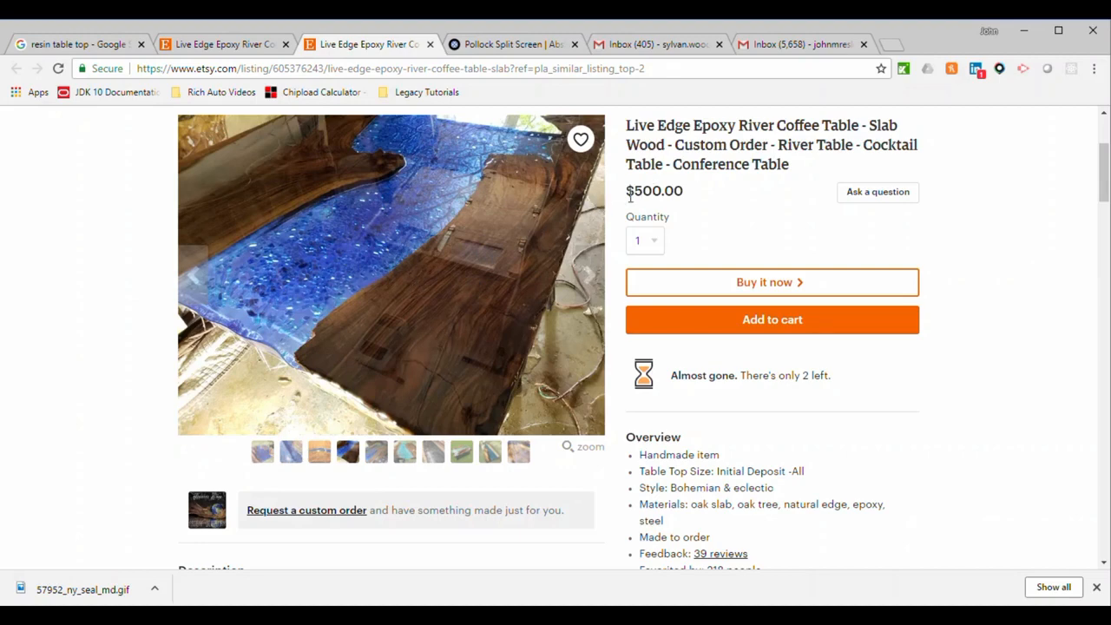
pyautogui.moveTo(629, 196); pyautogui.dragTo(692, 196)
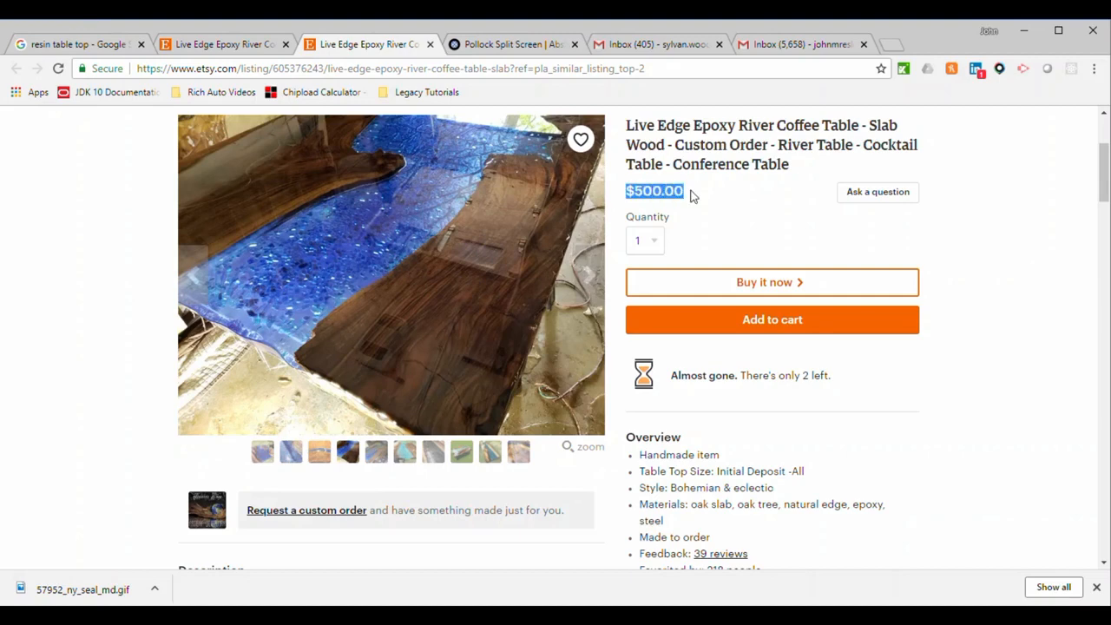
pyautogui.click(693, 196)
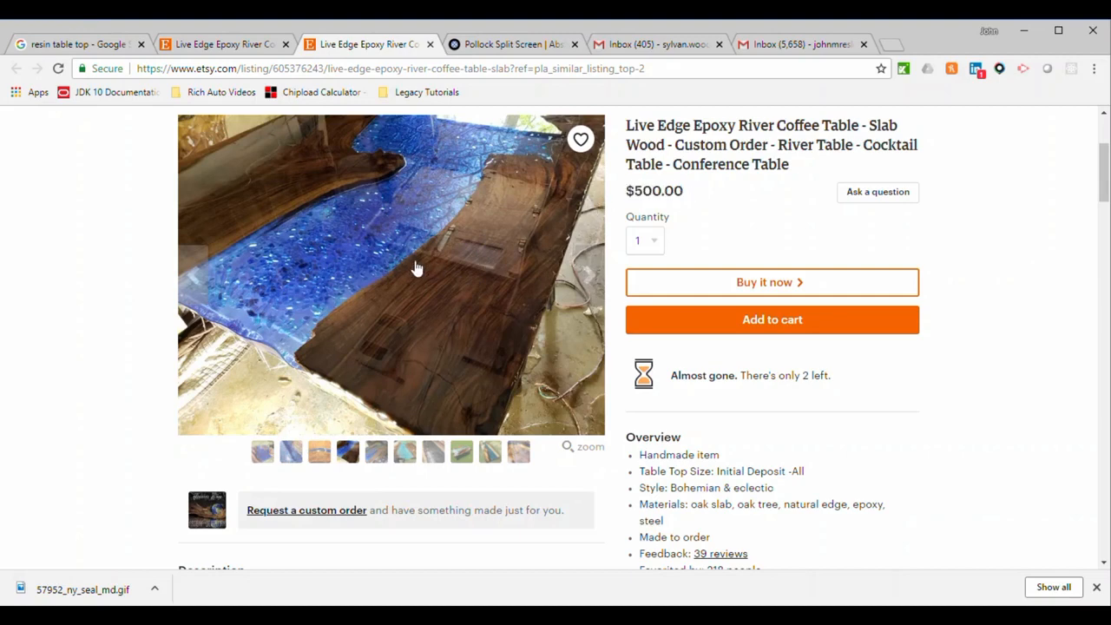